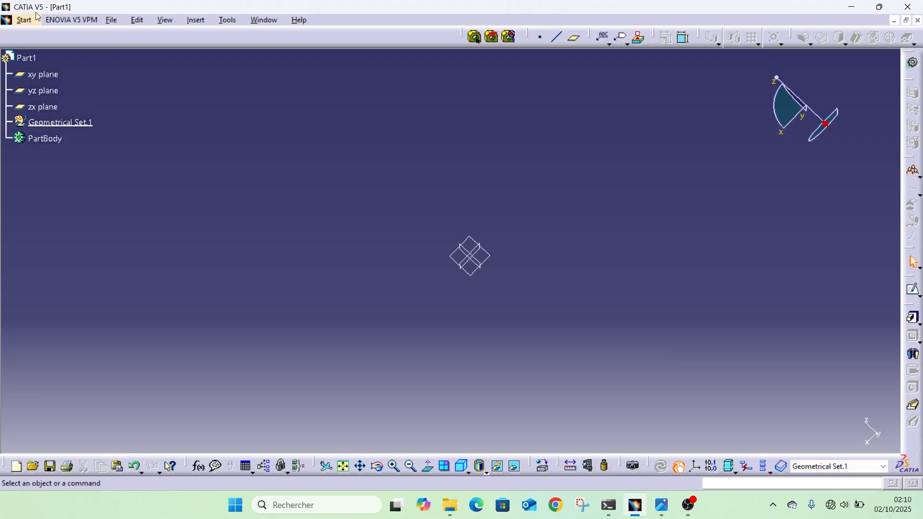
# Switch to the Part Design workbench and start a sketch on the zx plane.
pyautogui.click(29, 25)
pyautogui.moveTo(38, 50)
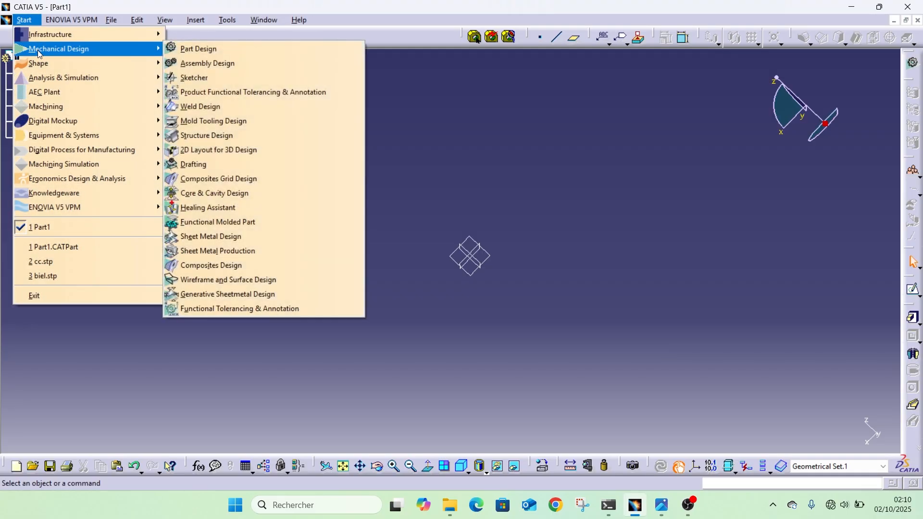
pyautogui.click(207, 50)
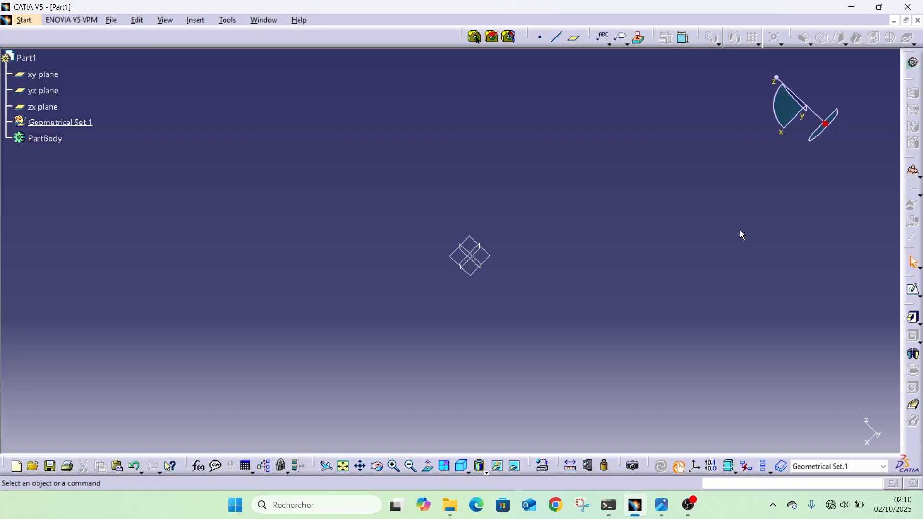
pyautogui.click(913, 292)
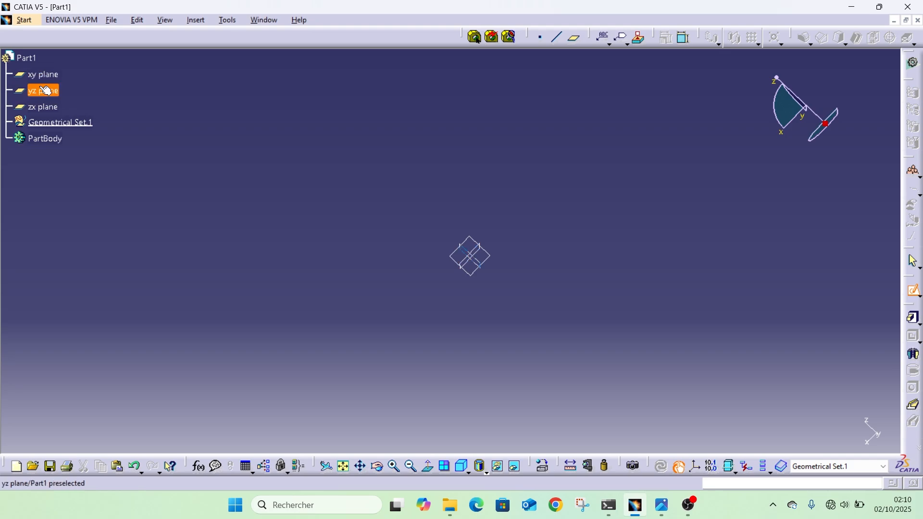
pyautogui.click(473, 240)
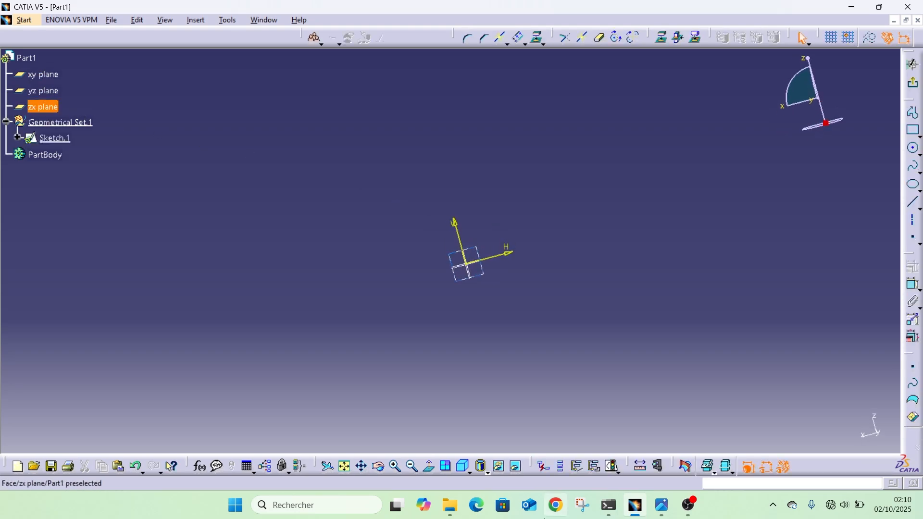
# Sketch a rectangle around the origin, about 420 mm wide and 274 mm high.
pyautogui.click(916, 137)
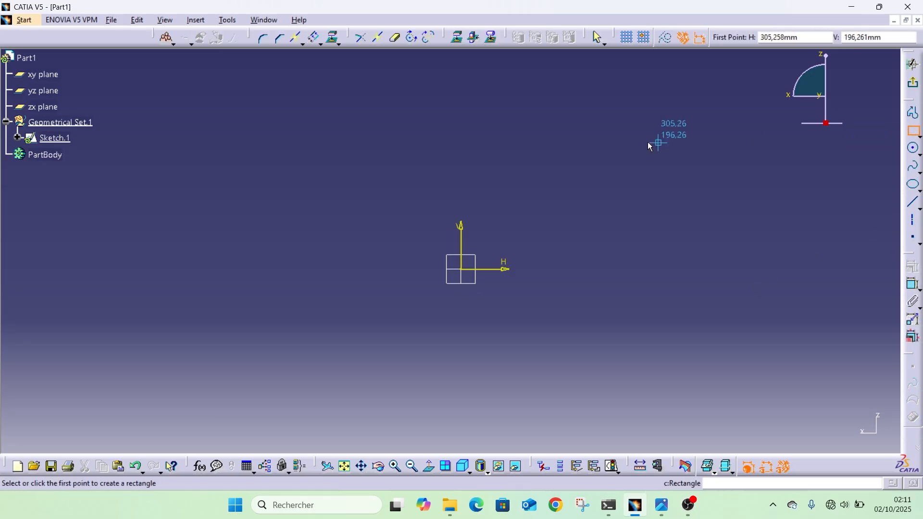
pyautogui.click(328, 155)
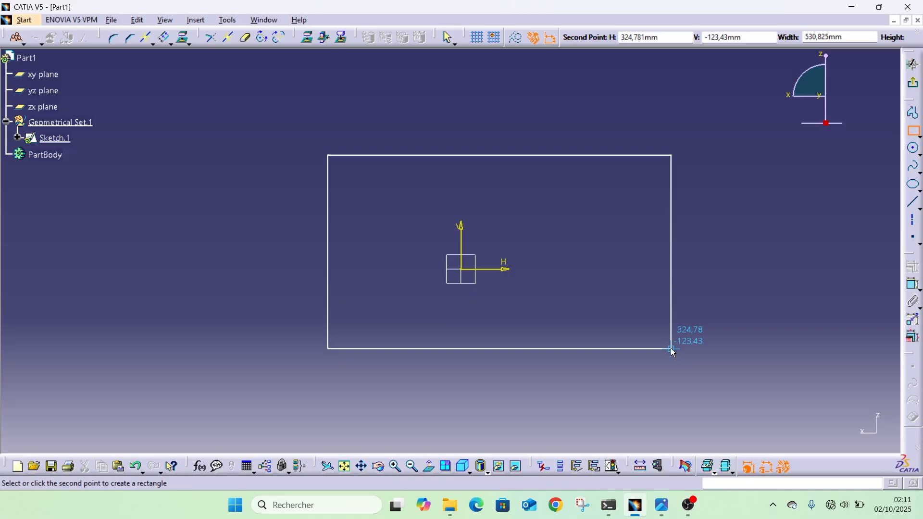
pyautogui.click(599, 333)
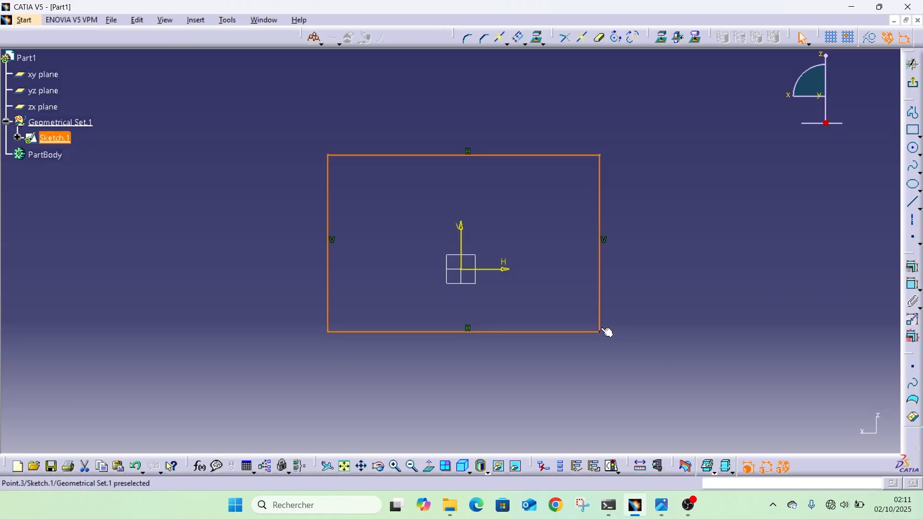
# Dimension the height and the width of the rectangle.
pyautogui.click(907, 287)
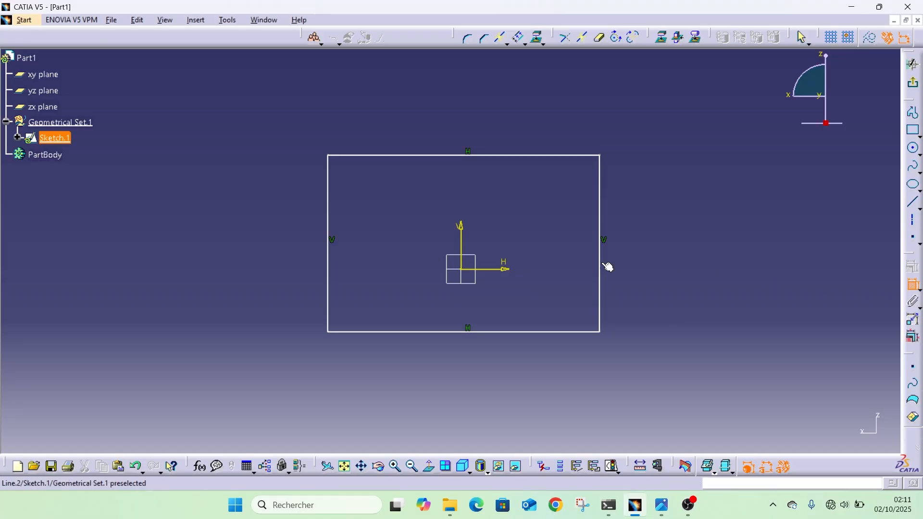
pyautogui.click(601, 262)
pyautogui.click(759, 258)
pyautogui.click(912, 285)
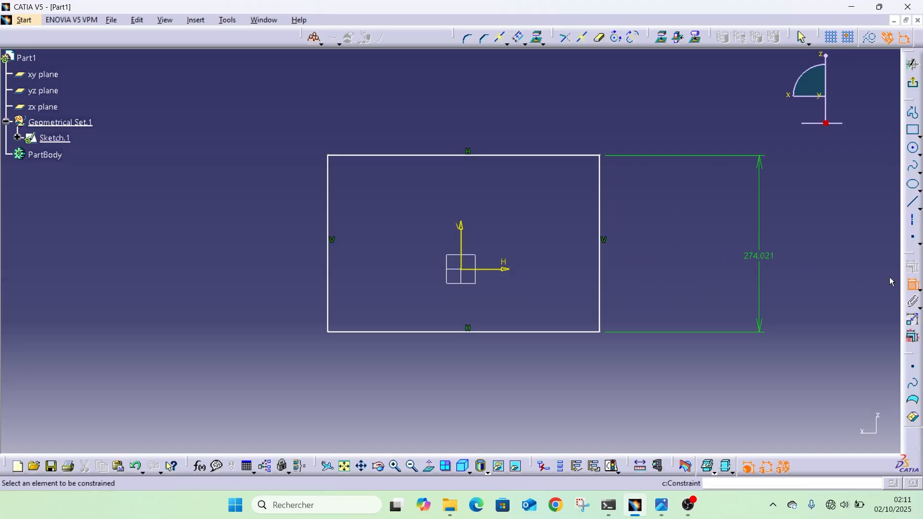
pyautogui.click(532, 155)
pyautogui.click(553, 107)
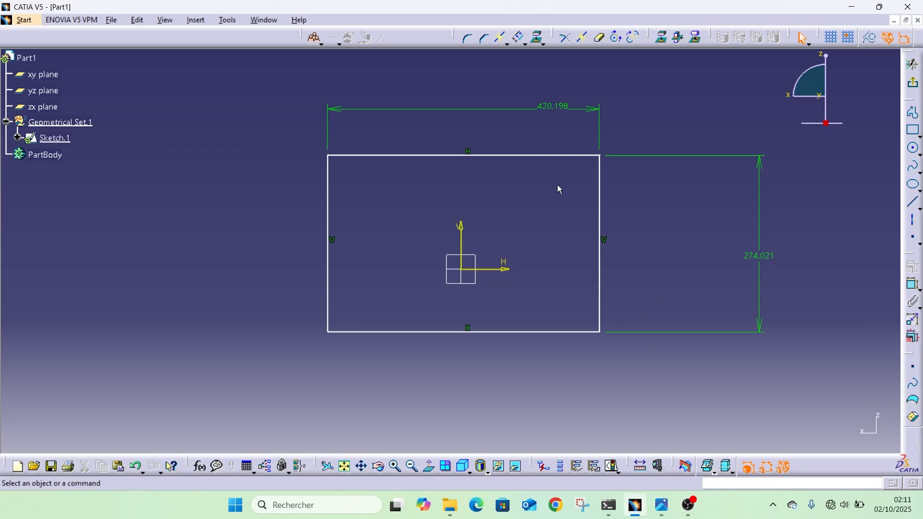
# Dimension the rectangle's right side from the vertical axis and its top side from the horizontal axis, and exit the sketch.
pyautogui.click(912, 285)
pyautogui.click(603, 253)
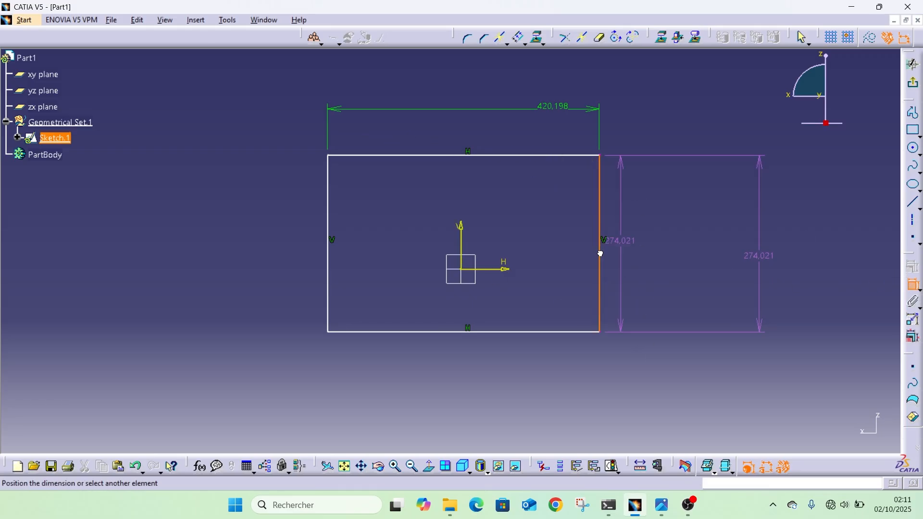
pyautogui.click(462, 244)
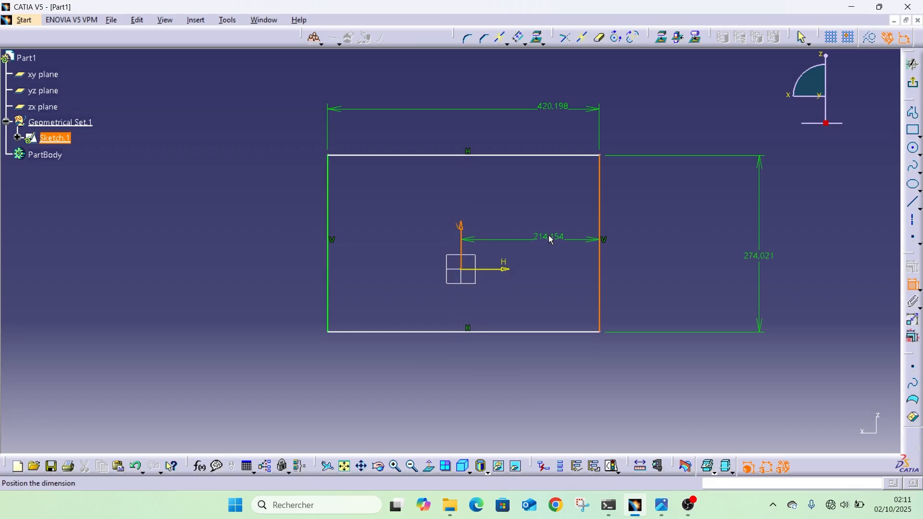
pyautogui.click(522, 200)
pyautogui.click(911, 285)
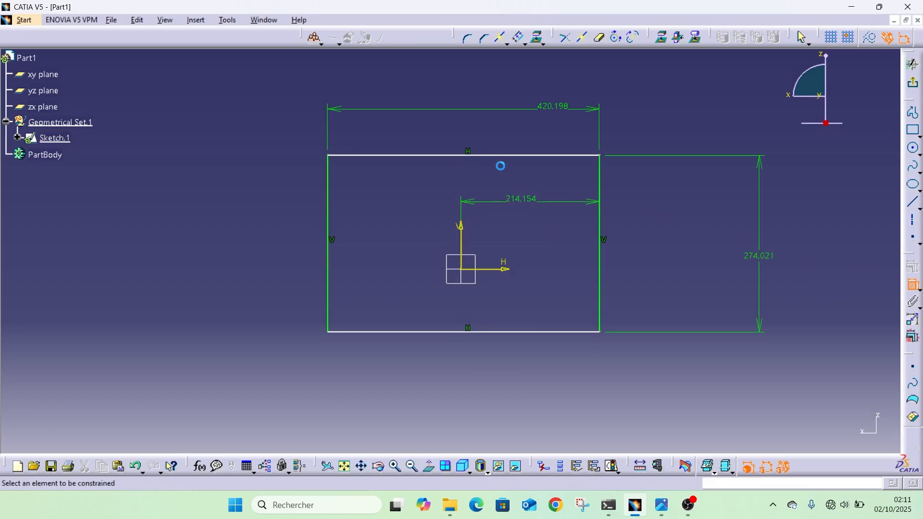
pyautogui.click(501, 156)
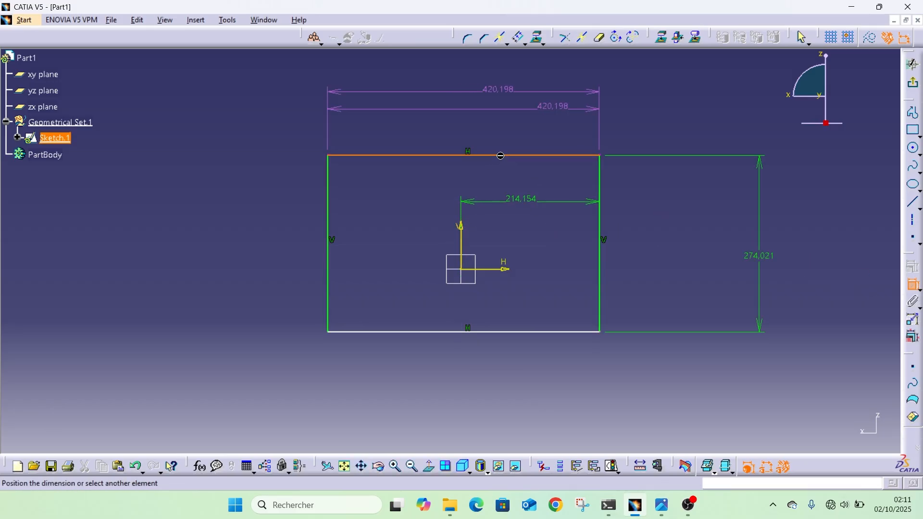
pyautogui.click(499, 269)
pyautogui.click(542, 231)
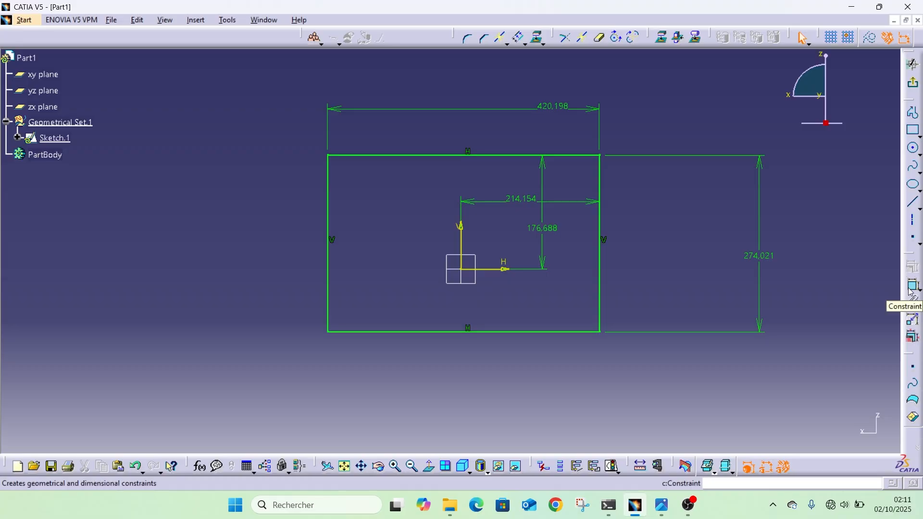
pyautogui.click(912, 65)
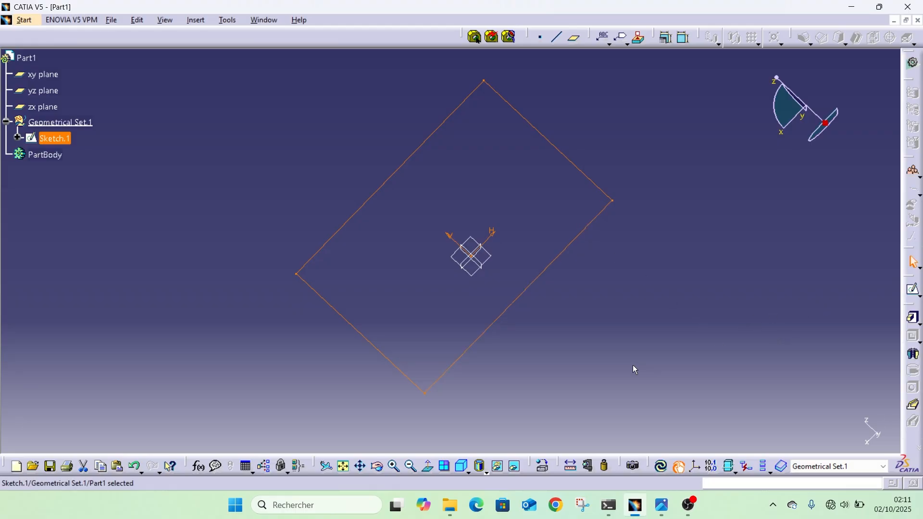
# Start a Pad of the rectangle sketch with a first-limit length of 43 mm.
pyautogui.moveTo(331, 335)
pyautogui.mouseDown(button='middle')
pyautogui.moveTo(342, 297)
pyautogui.moveTo(336, 352)
pyautogui.moveTo(339, 317)
pyautogui.moveTo(447, 206)
pyautogui.moveTo(528, 226)
pyautogui.mouseUp(button='middle')
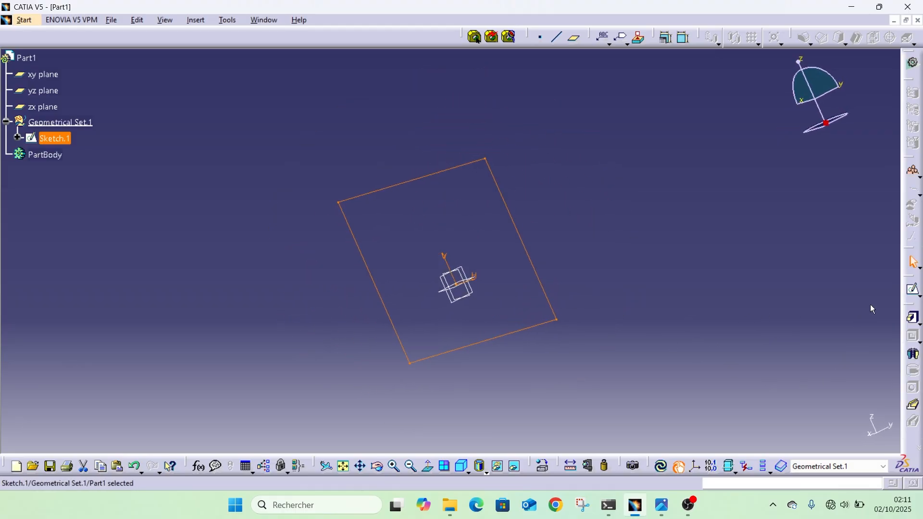
pyautogui.click(913, 319)
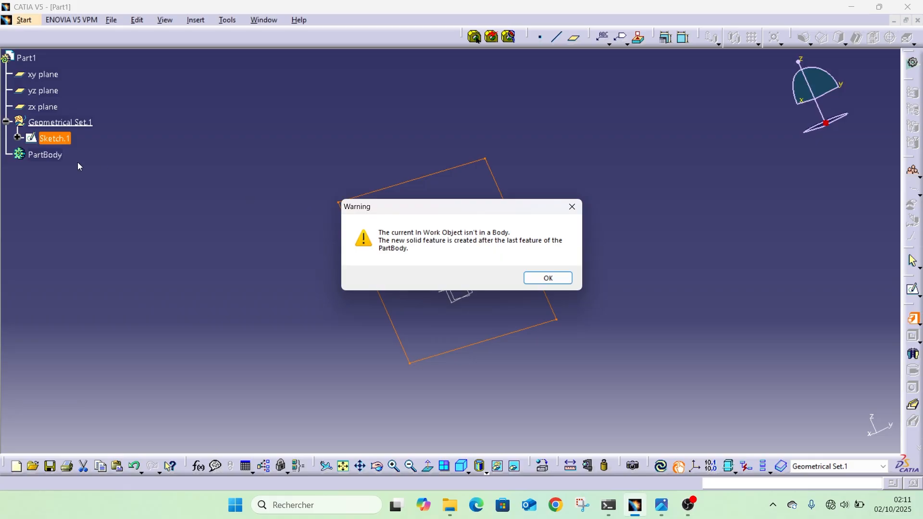
pyautogui.click(548, 278)
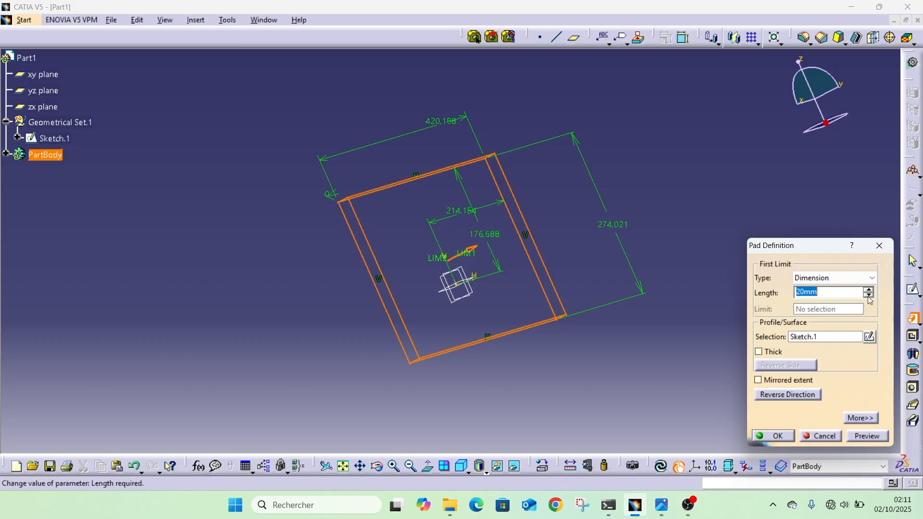
pyautogui.moveTo(868, 295); pyautogui.dragTo(866, 292)
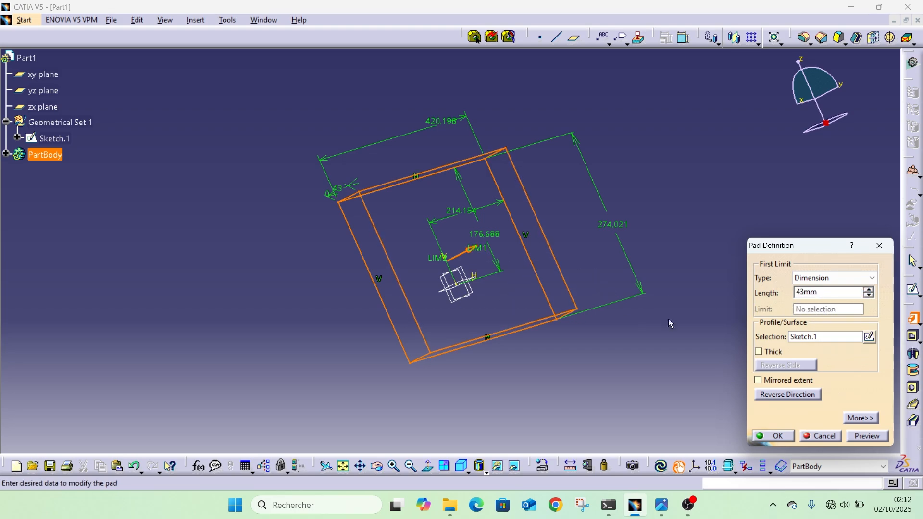
pyautogui.moveTo(582, 256); pyautogui.dragTo(440, 214, button='middle')
pyautogui.click(812, 336)
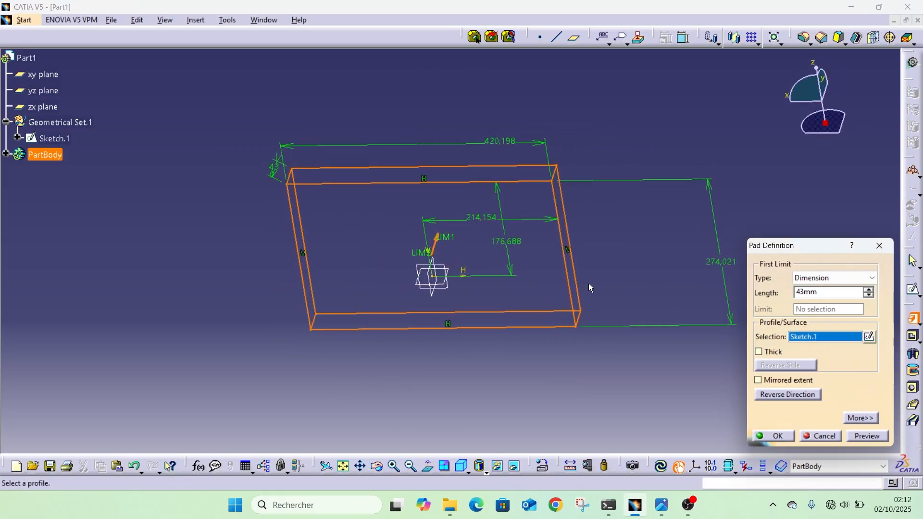
# Try the pad's Thick option with a second-limit length of 24 mm.
pyautogui.click(759, 356)
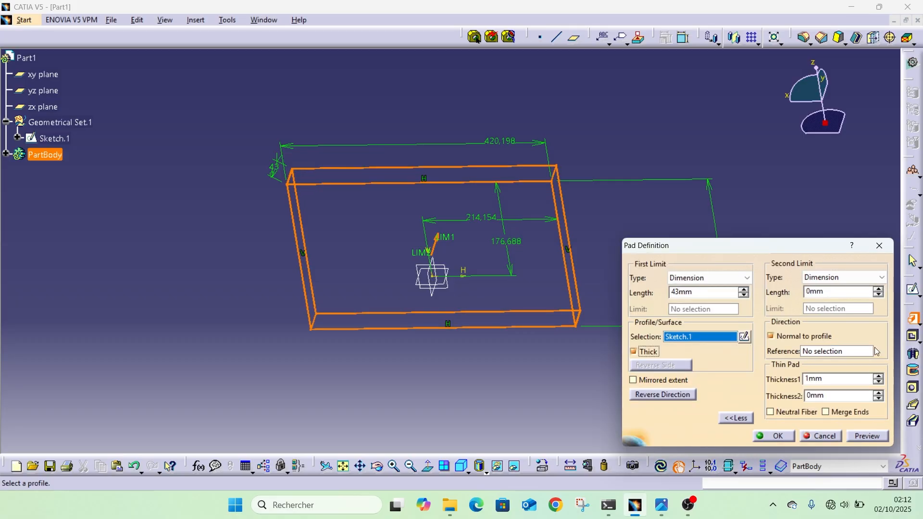
pyautogui.click(878, 290)
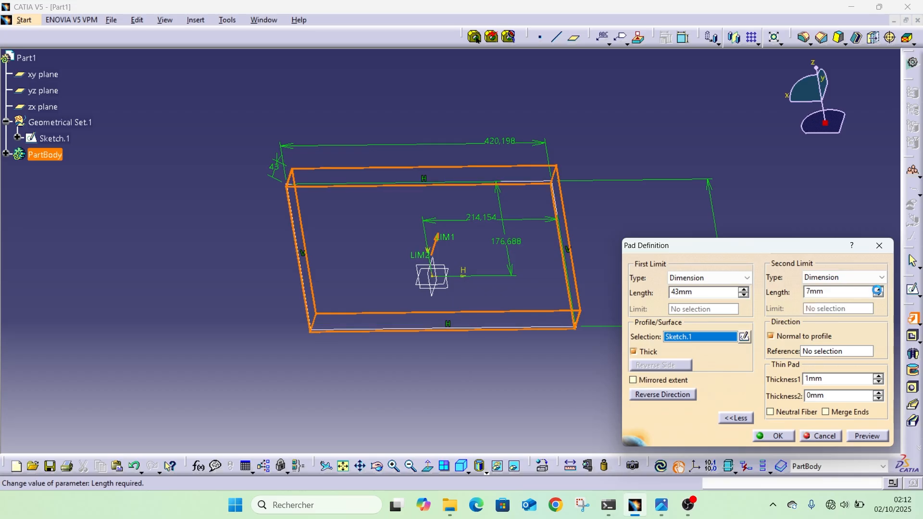
pyautogui.click(877, 290)
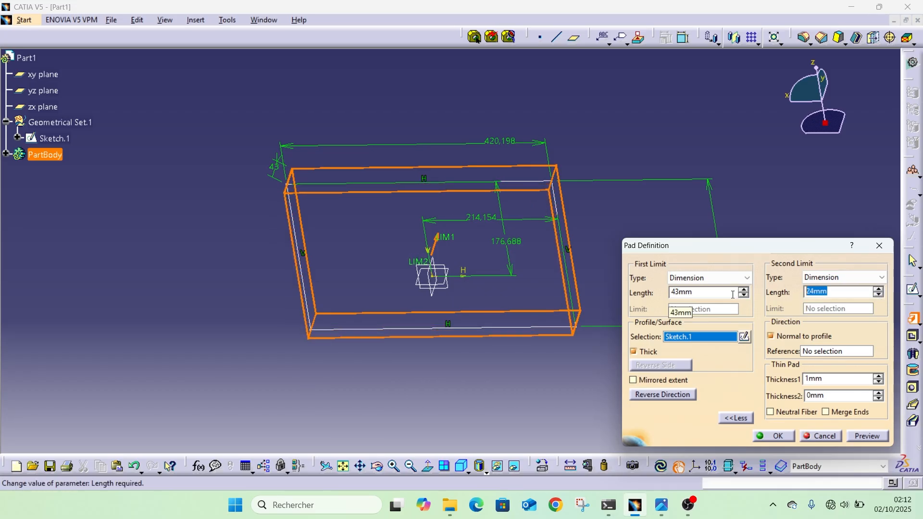
pyautogui.click(634, 351)
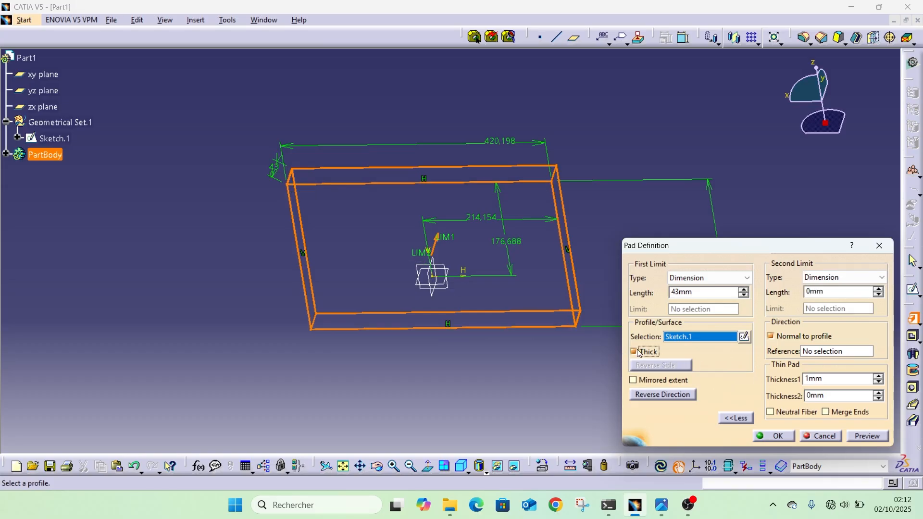
pyautogui.click(738, 418)
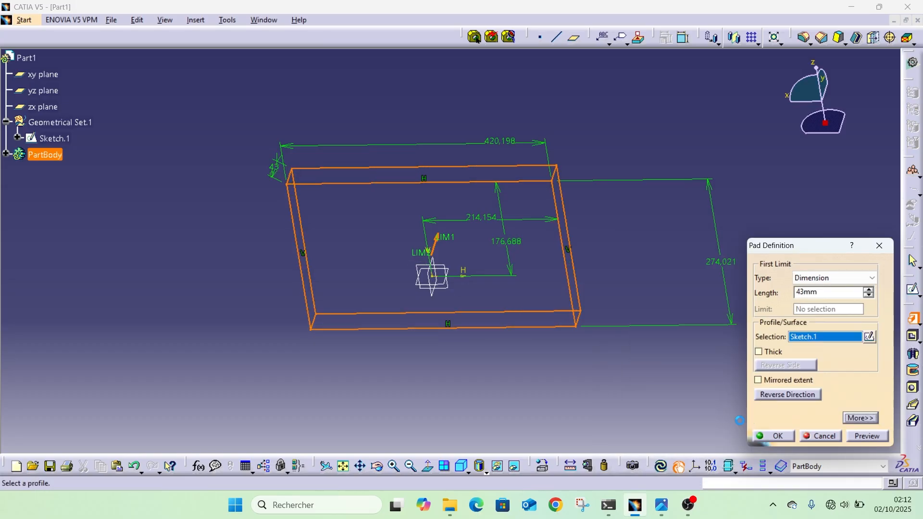
pyautogui.click(870, 419)
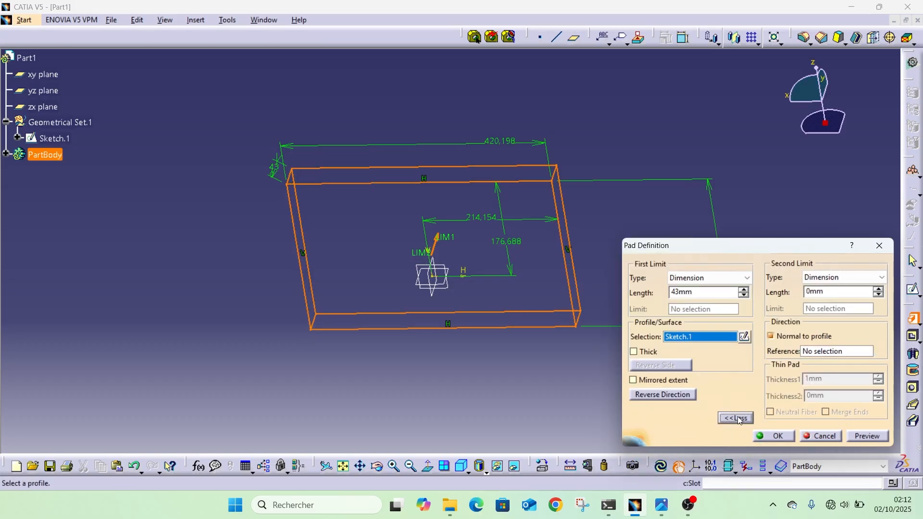
pyautogui.click(739, 418)
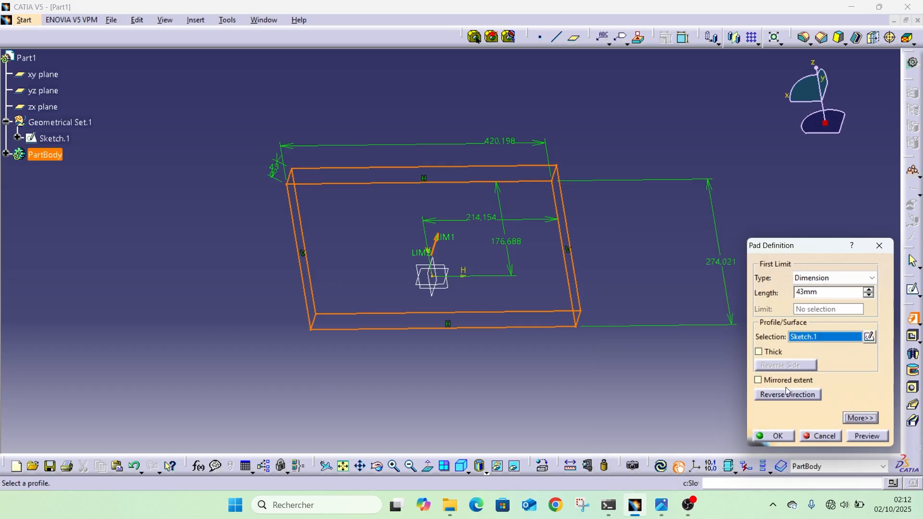
# Enable Mirrored extent for the pad, set its length to 100 mm and create the solid block.
pyautogui.click(759, 380)
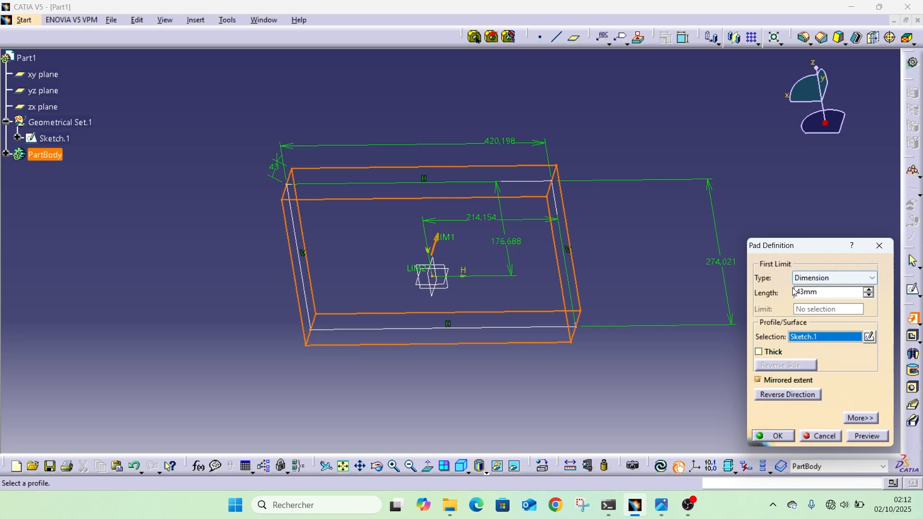
pyautogui.click(868, 289)
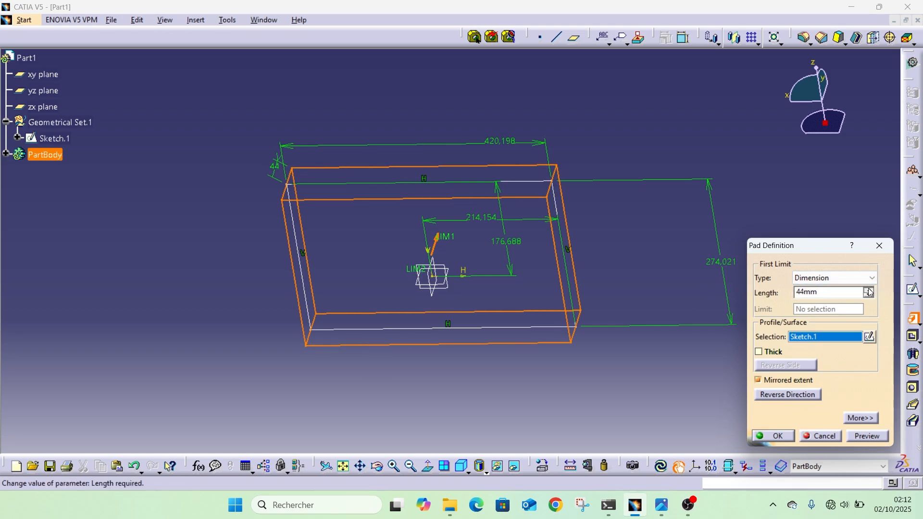
pyautogui.moveTo(408, 352); pyautogui.dragTo(464, 180, button='middle')
pyautogui.click(869, 290)
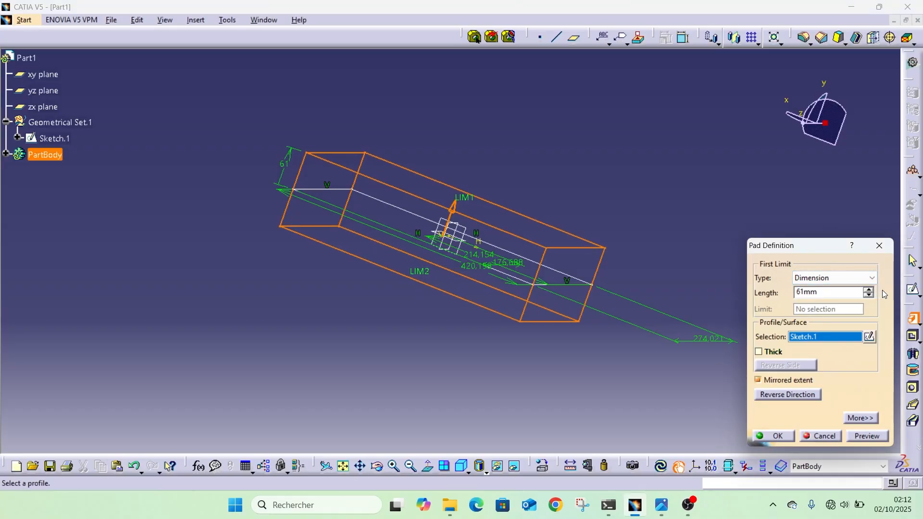
pyautogui.moveTo(869, 289); pyautogui.dragTo(871, 293)
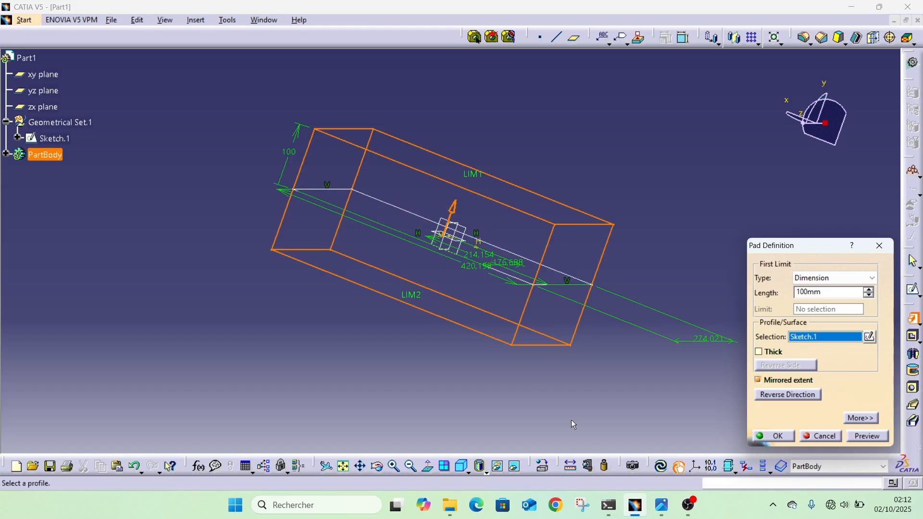
pyautogui.click(775, 436)
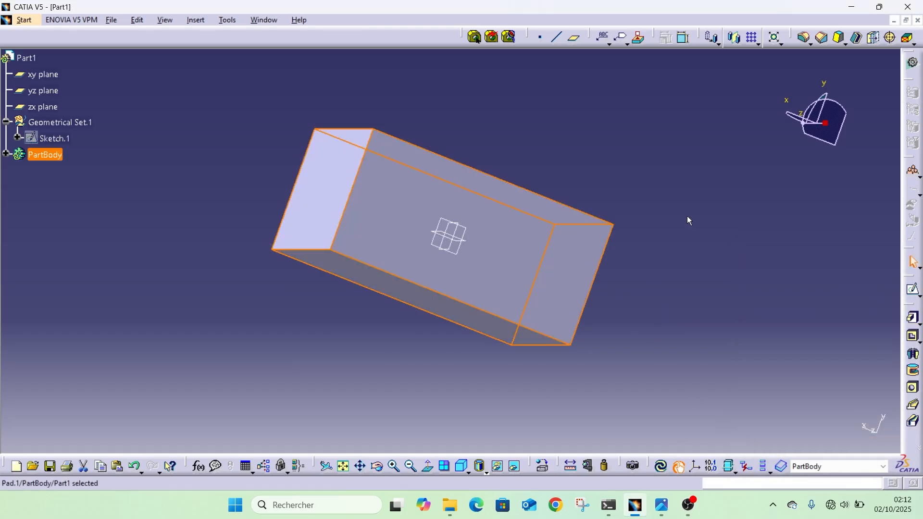
pyautogui.click(687, 293)
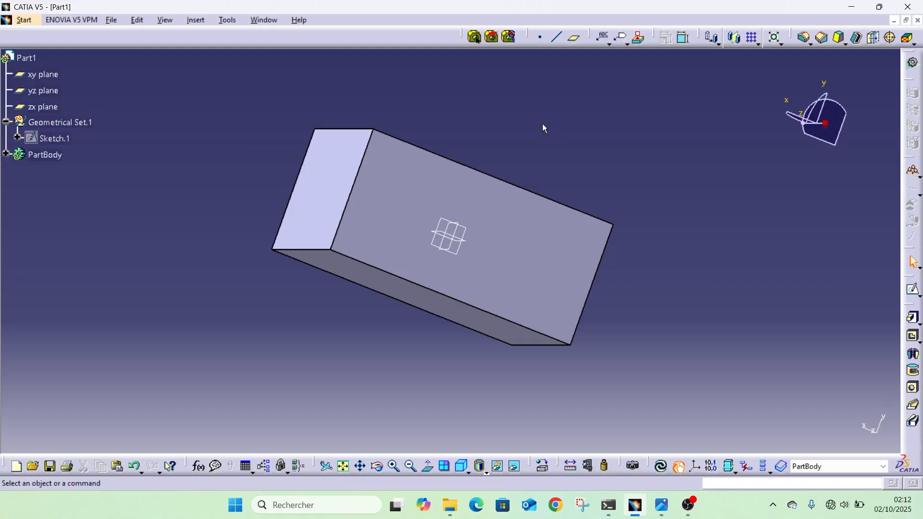
pyautogui.moveTo(543, 127); pyautogui.dragTo(422, 243, button='middle')
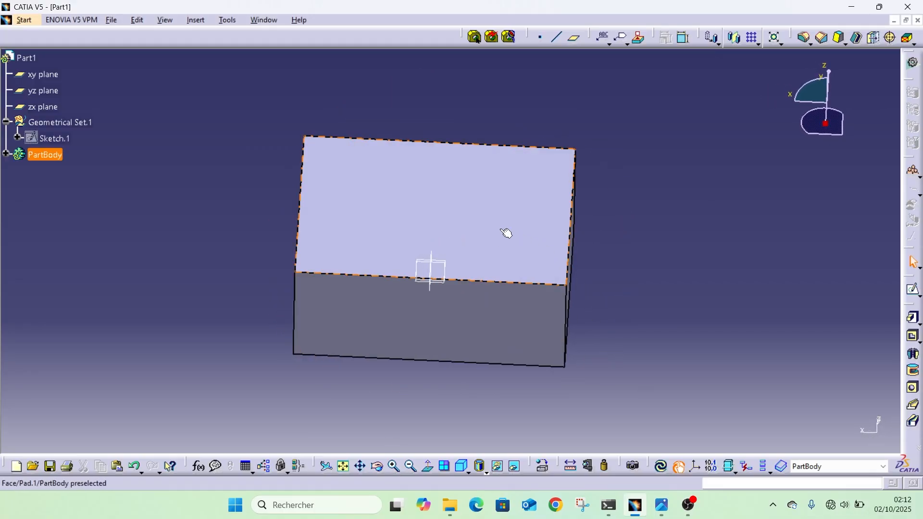
# Open a new sketch on the block's large rectangular face parallel to the zx plane.
pyautogui.moveTo(336, 336); pyautogui.dragTo(656, 201, button='middle')
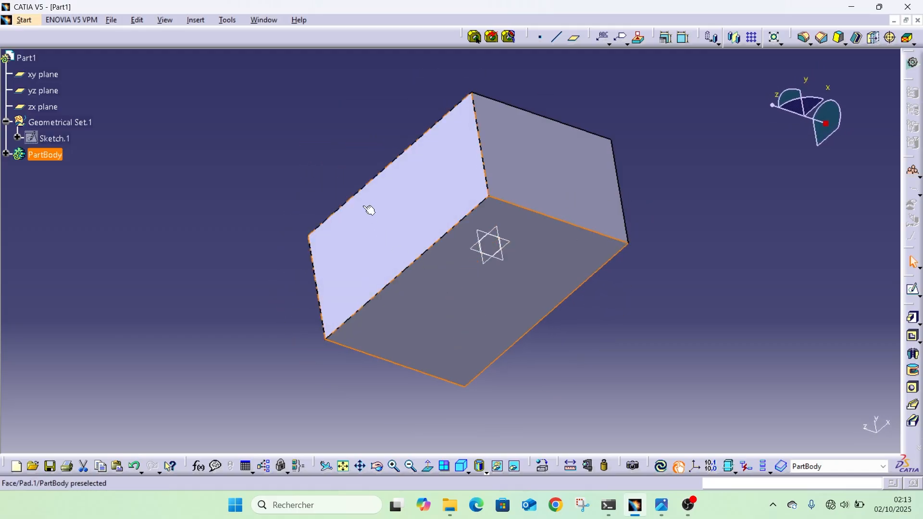
pyautogui.moveTo(342, 253); pyautogui.dragTo(413, 208, button='middle')
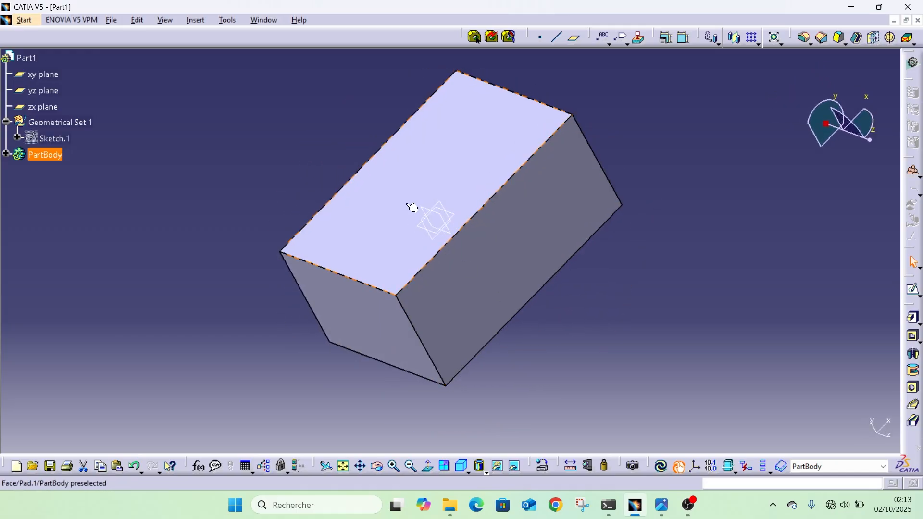
pyautogui.click(412, 208)
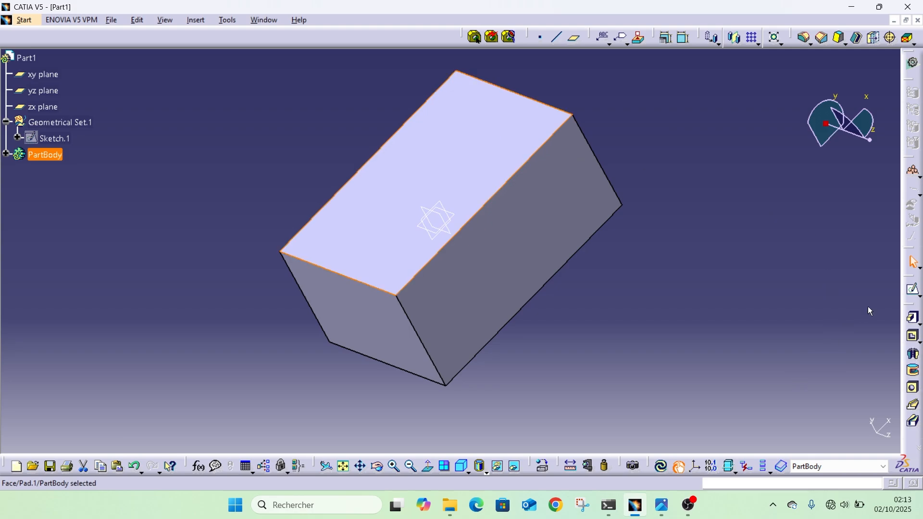
pyautogui.click(913, 289)
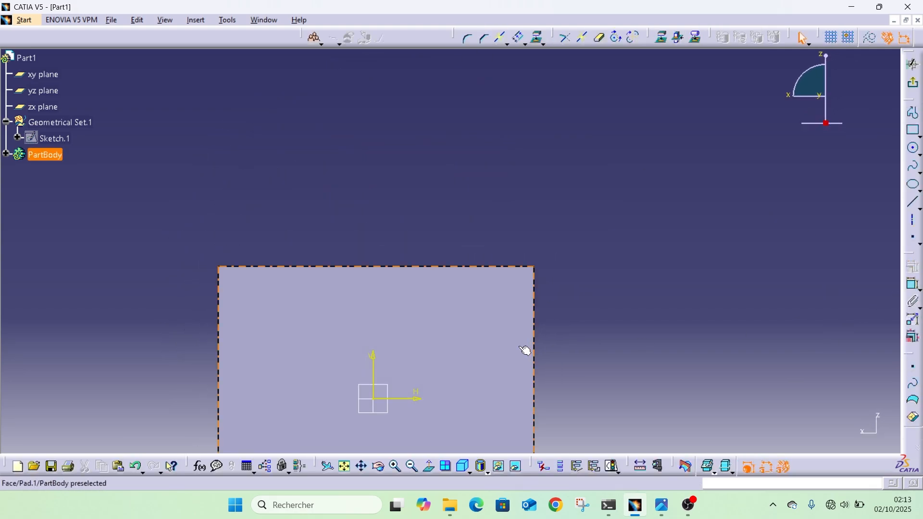
pyautogui.moveTo(421, 155); pyautogui.dragTo(422, 190, button='middle')
pyautogui.moveTo(396, 301); pyautogui.dragTo(490, 208, button='middle')
pyautogui.click(913, 149)
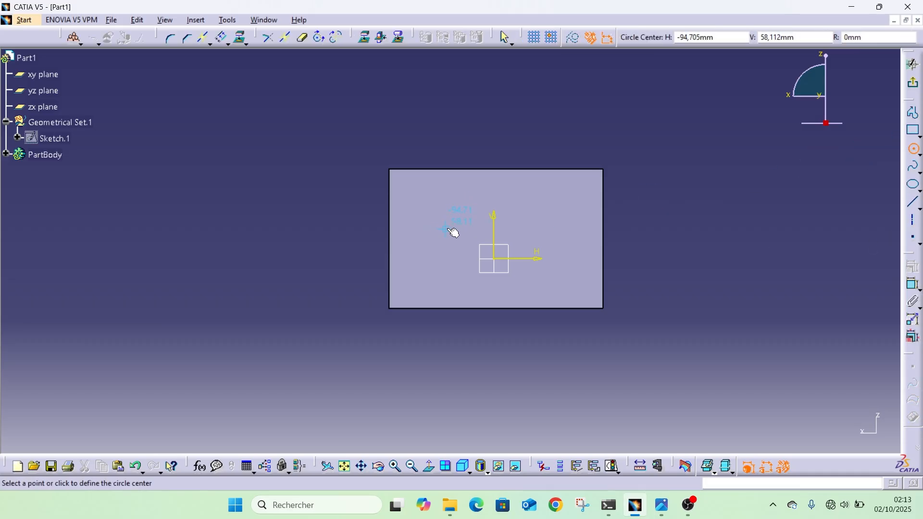
pyautogui.click(452, 233)
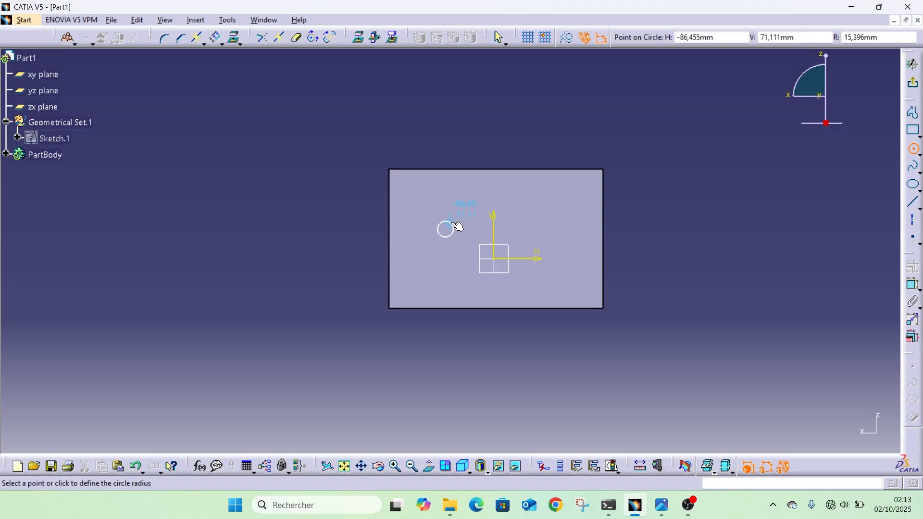
pyautogui.press('Escape')
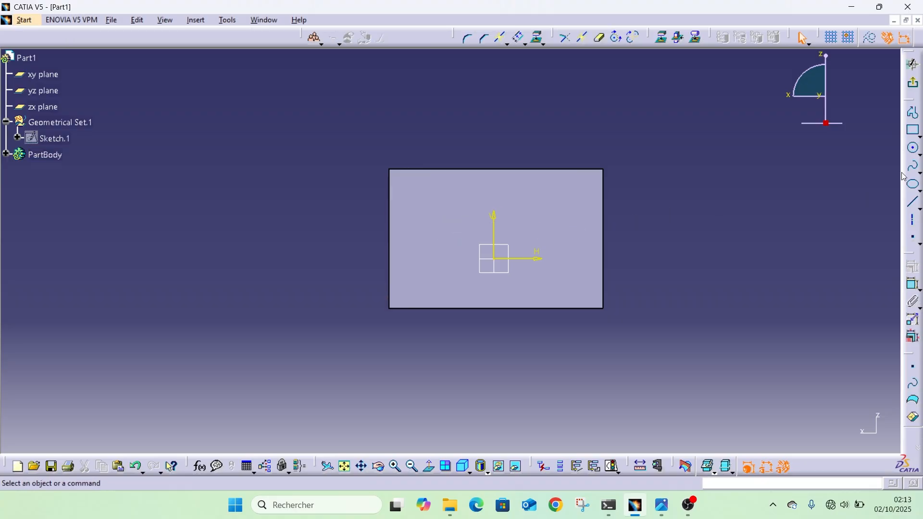
# Sketch a circle about 41 mm in diameter near the upper-left corner of the block's face.
pyautogui.click(913, 148)
pyautogui.click(416, 188)
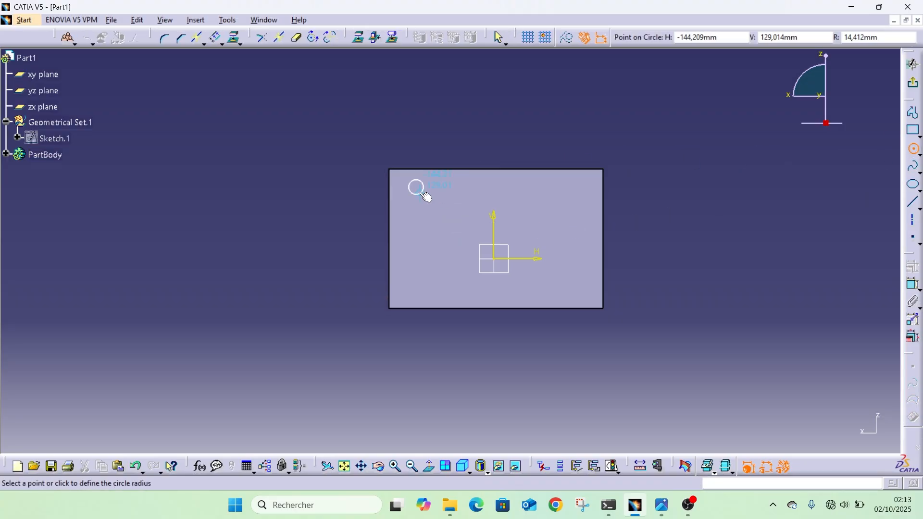
pyautogui.click(426, 196)
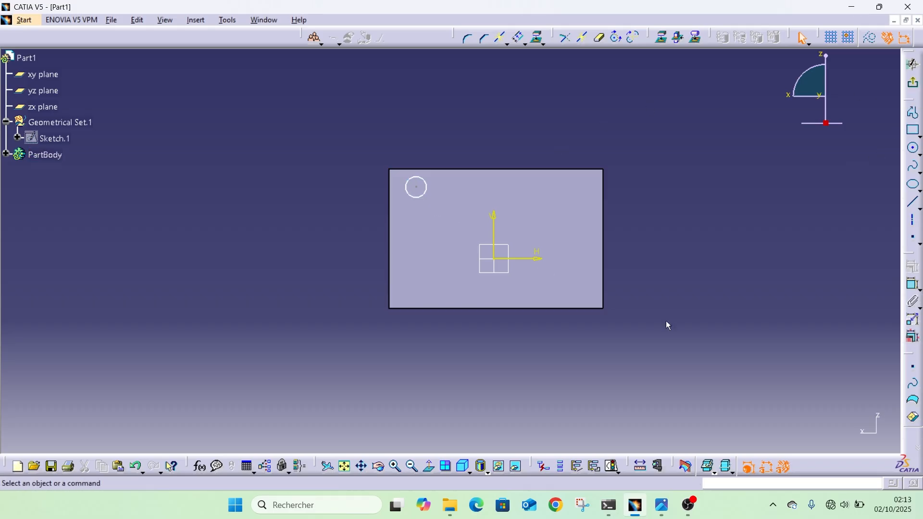
# Dimension the circle centre's distance from the vertical axis and the circle's diameter.
pyautogui.click(913, 287)
pyautogui.click(417, 188)
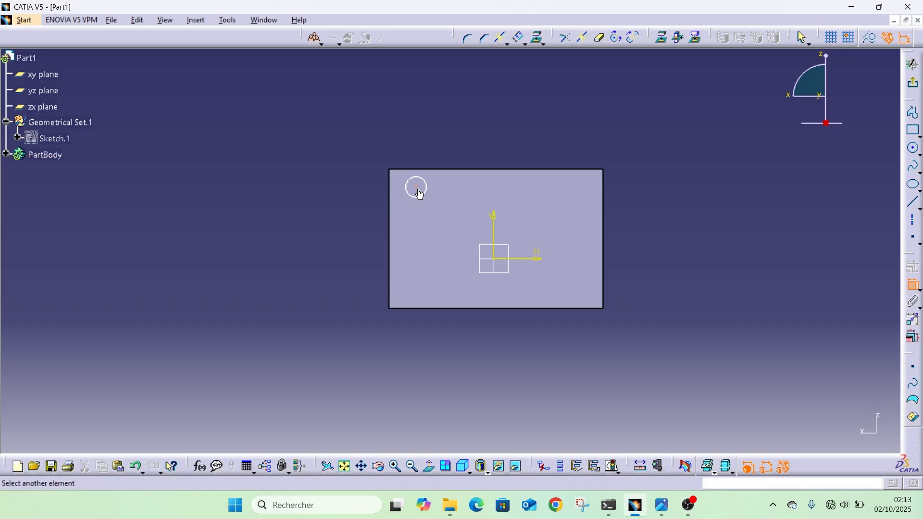
pyautogui.click(495, 239)
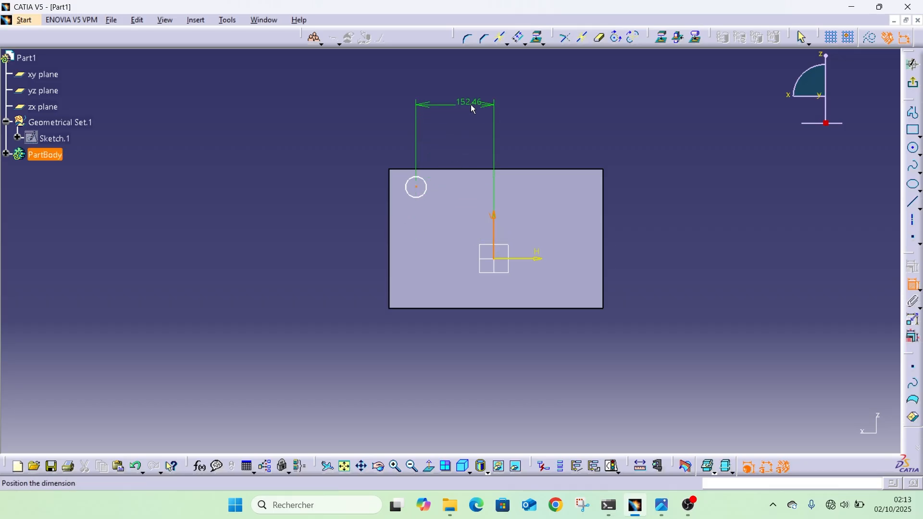
pyautogui.click(474, 110)
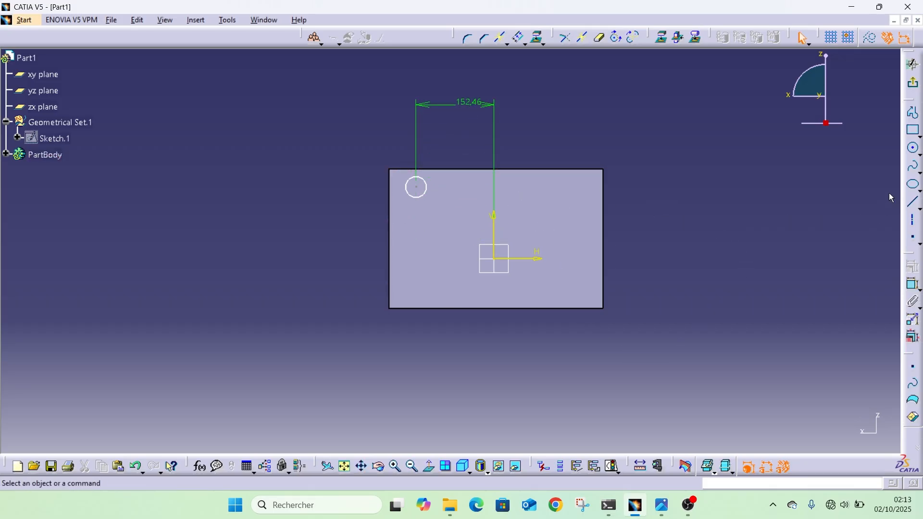
pyautogui.click(910, 290)
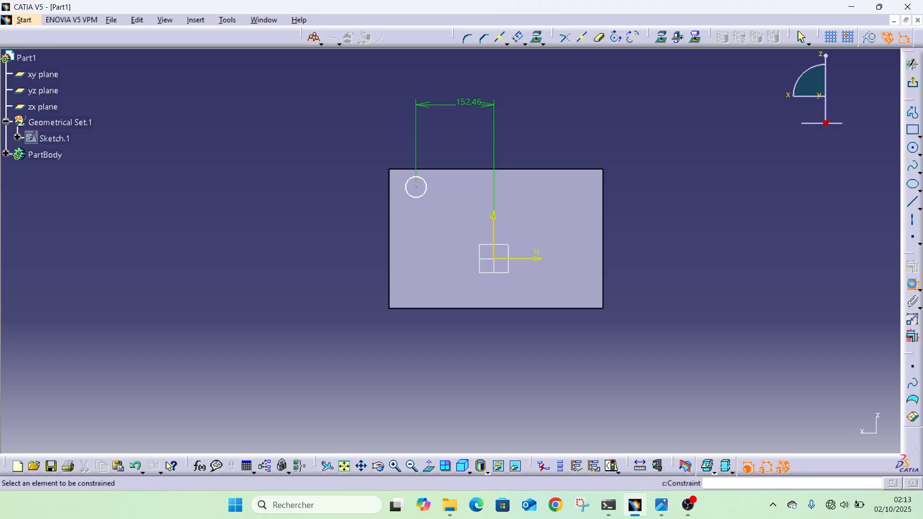
pyautogui.click(425, 197)
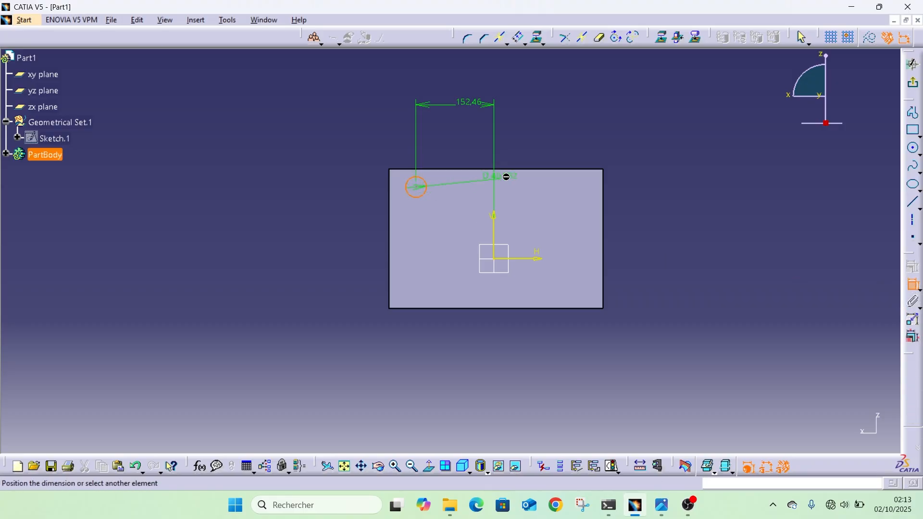
pyautogui.click(469, 140)
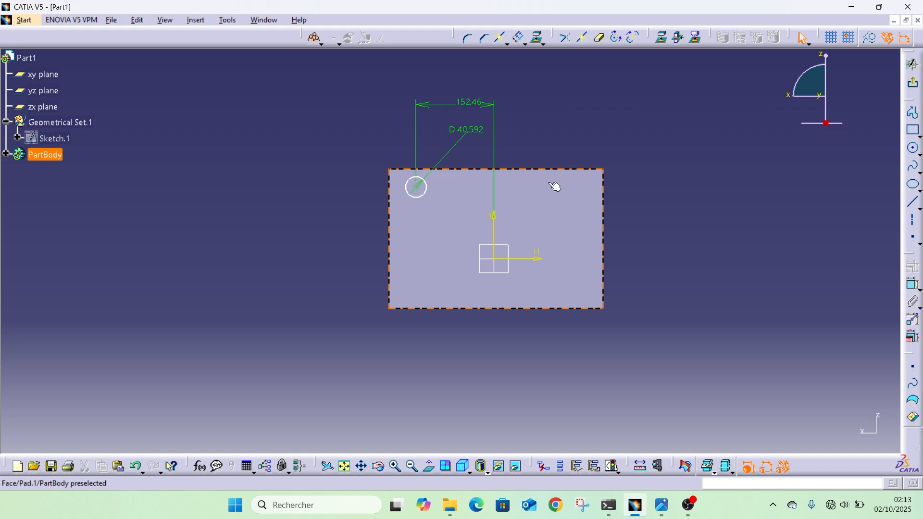
# Dimension the circle centre's distance from the horizontal axis and exit the sketch.
pyautogui.click(911, 284)
pyautogui.click(417, 188)
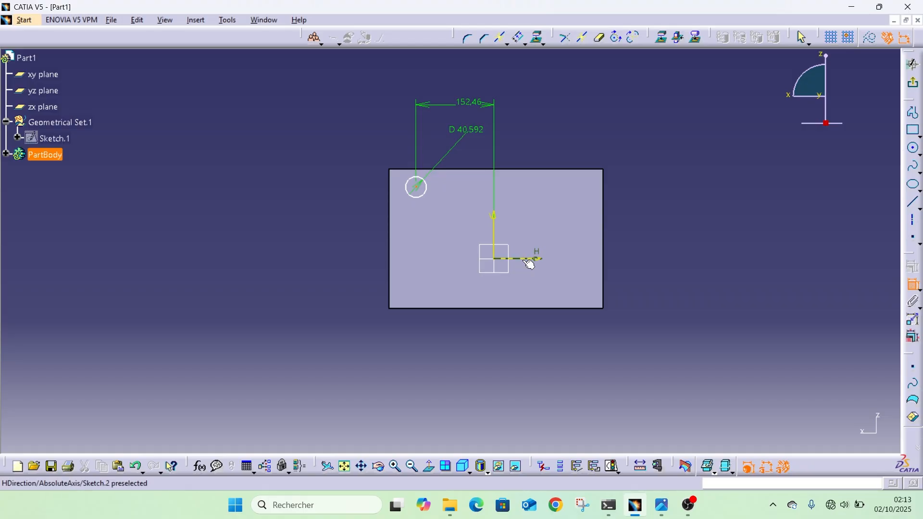
pyautogui.click(529, 259)
pyautogui.click(408, 242)
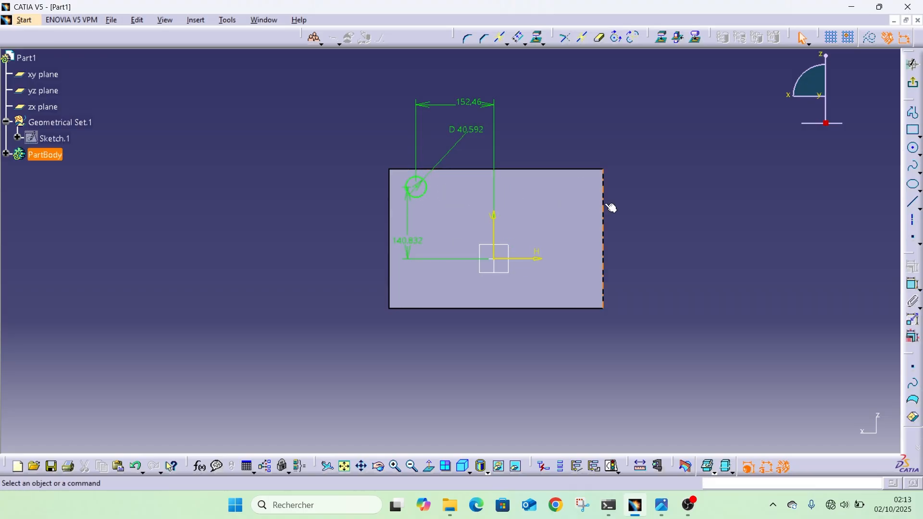
pyautogui.click(912, 64)
# Start a Pocket of the circle sketch and set its depth to 146 mm.
pyautogui.moveTo(480, 197); pyautogui.dragTo(548, 292, button='middle')
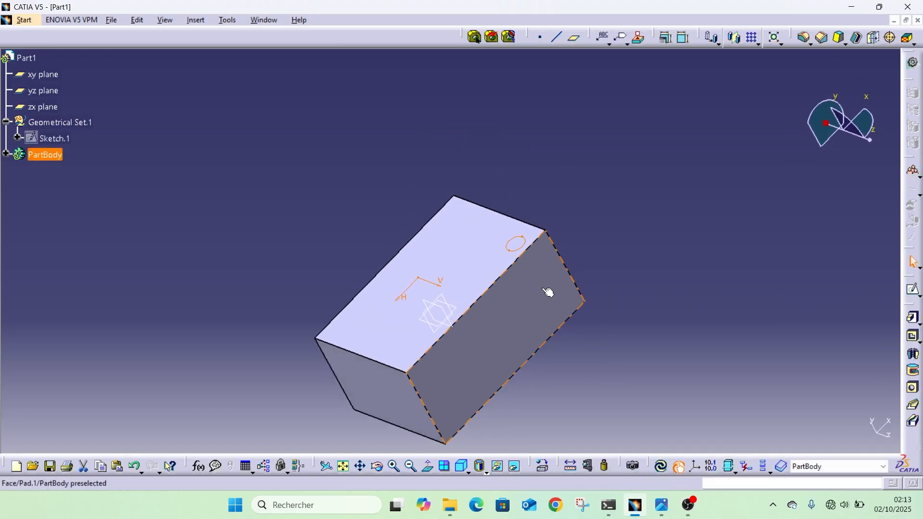
pyautogui.click(915, 337)
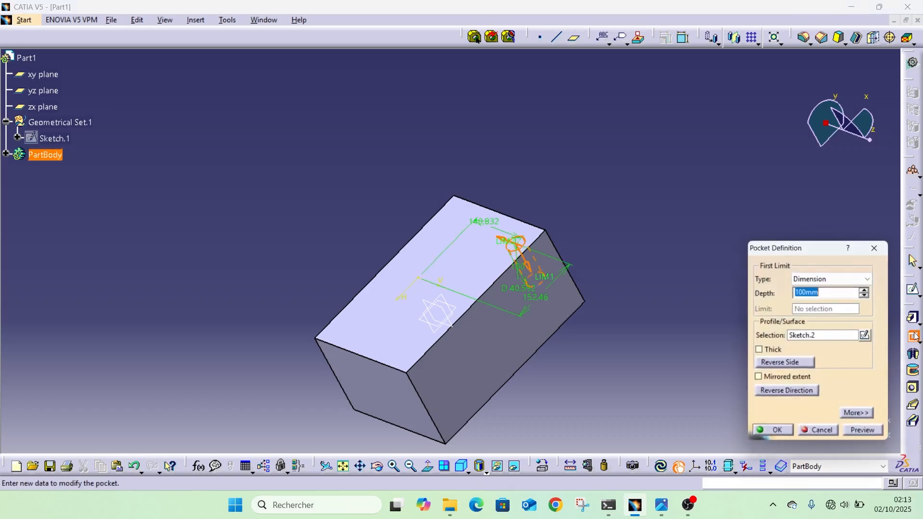
pyautogui.moveTo(586, 289)
pyautogui.mouseDown(button='middle')
pyautogui.moveTo(336, 253)
pyautogui.moveTo(387, 289)
pyautogui.moveTo(499, 307)
pyautogui.moveTo(475, 253)
pyautogui.moveTo(490, 284)
pyautogui.mouseUp(button='middle')
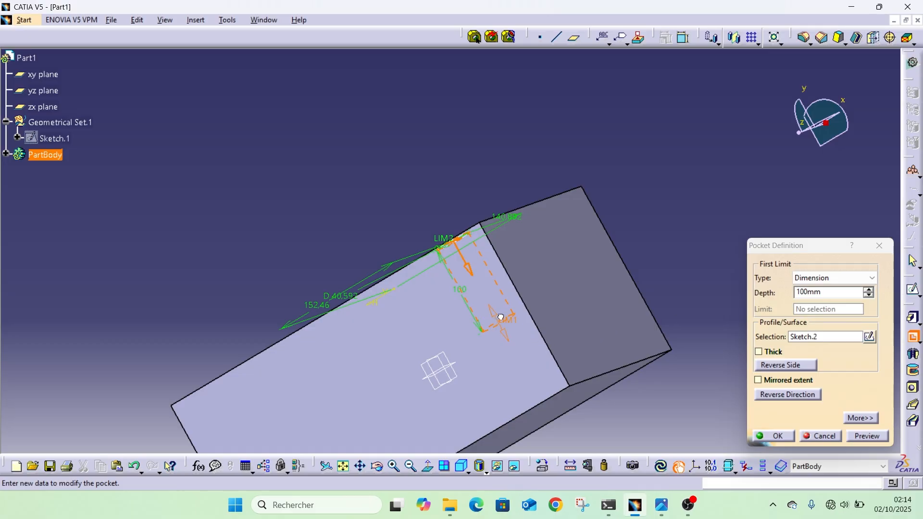
pyautogui.moveTo(500, 317); pyautogui.dragTo(490, 369)
pyautogui.moveTo(370, 240); pyautogui.dragTo(447, 269, button='middle')
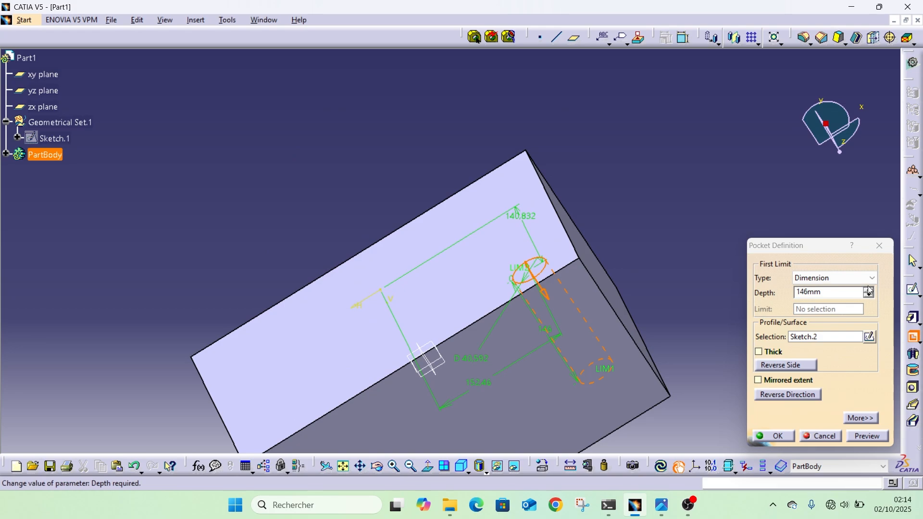
pyautogui.moveTo(834, 291); pyautogui.dragTo(759, 293)
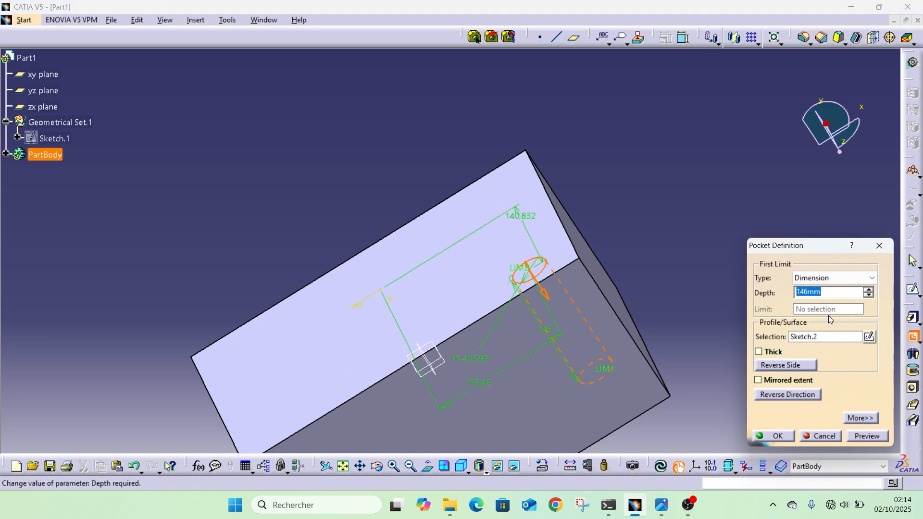
# Try Up to next as the pocket's first-limit type and inspect where it ends on the block.
pyautogui.click(864, 279)
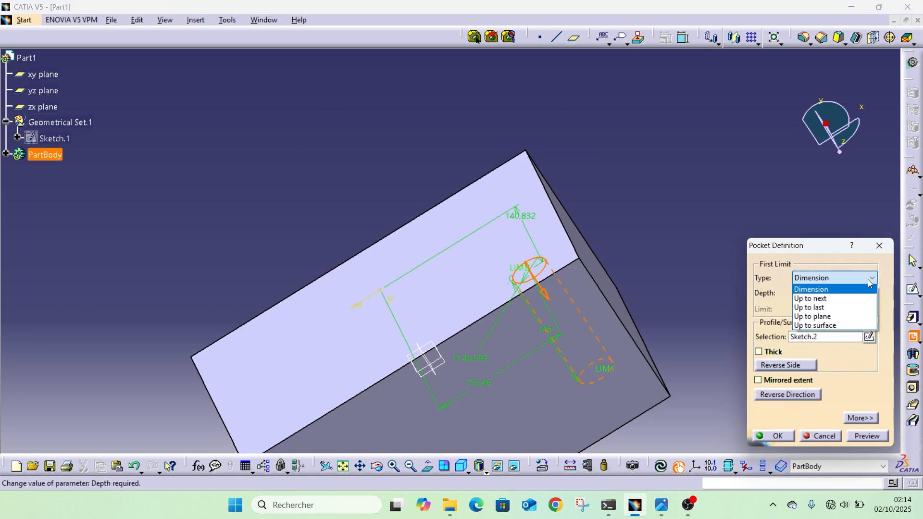
pyautogui.click(818, 300)
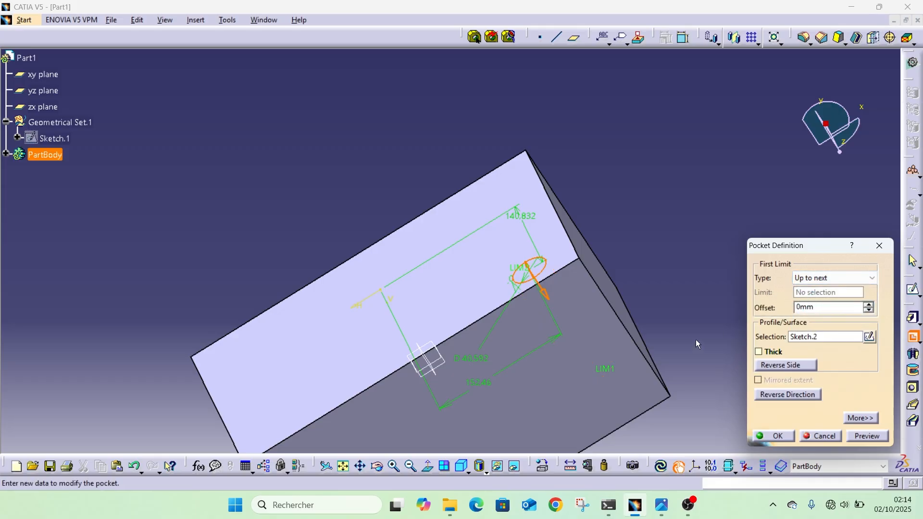
pyautogui.moveTo(696, 376); pyautogui.dragTo(537, 257, button='middle')
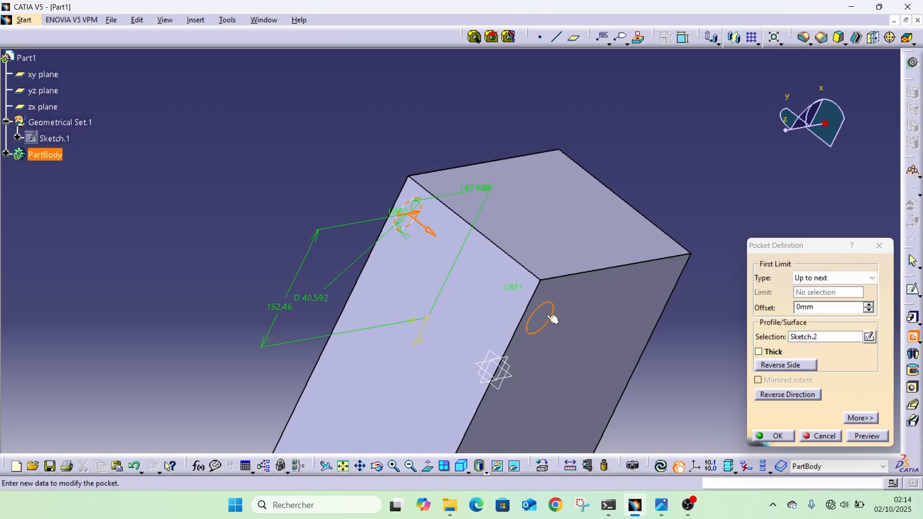
# Try a 9 mm offset for the pocket's first limit and reset it to 0 mm.
pyautogui.click(869, 304)
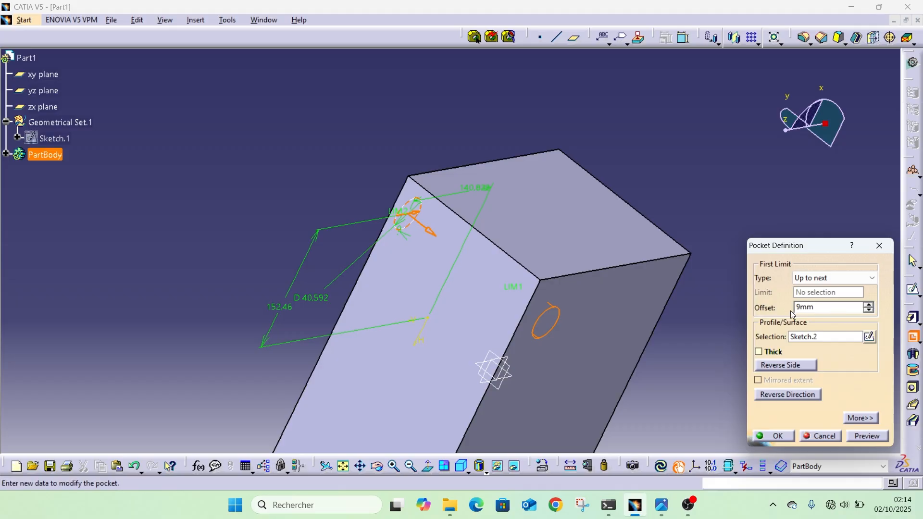
pyautogui.moveTo(824, 307); pyautogui.dragTo(756, 312)
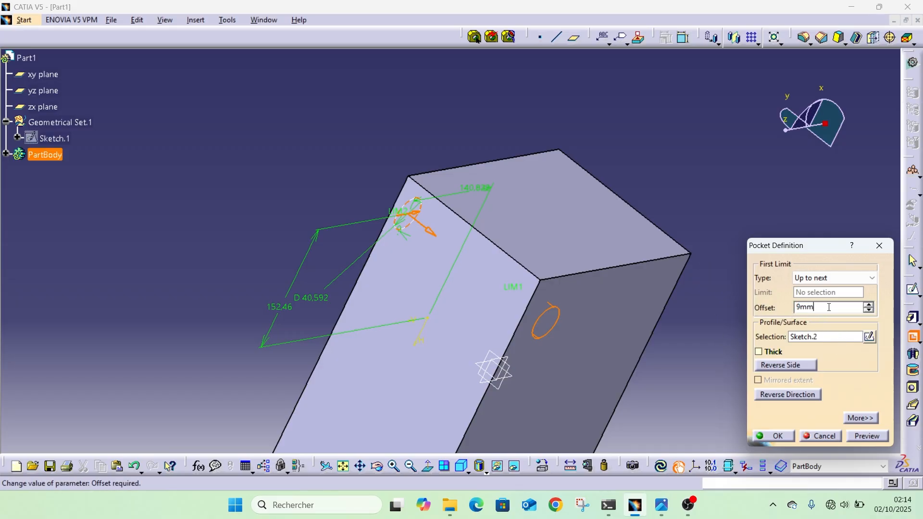
pyautogui.write('0')
pyautogui.press('Return')
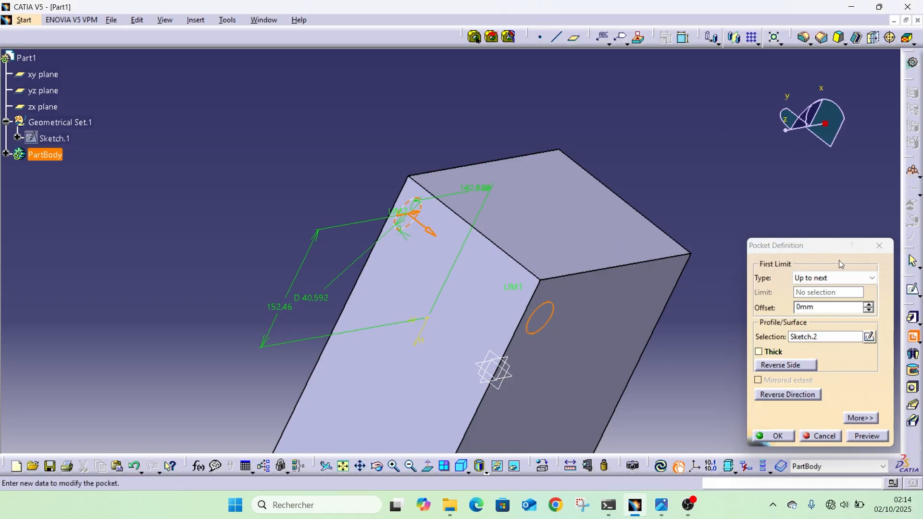
# Try the pocket's limit types Up to last and Up to plane, using the block face opposite the sketch as the plane.
pyautogui.click(838, 278)
pyautogui.click(811, 307)
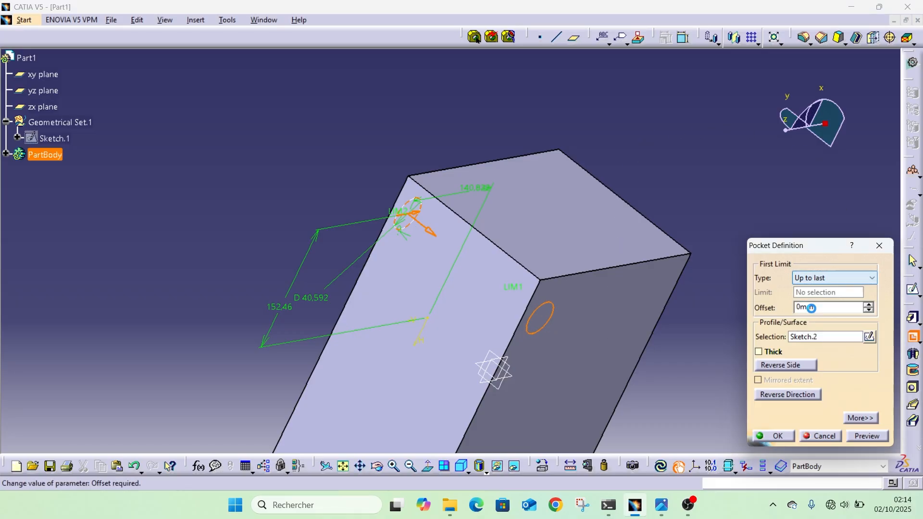
pyautogui.click(823, 279)
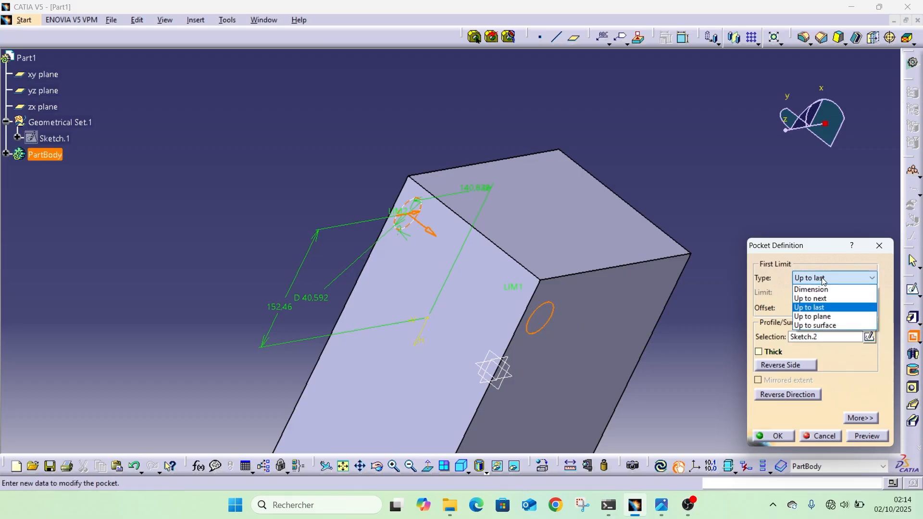
pyautogui.click(829, 316)
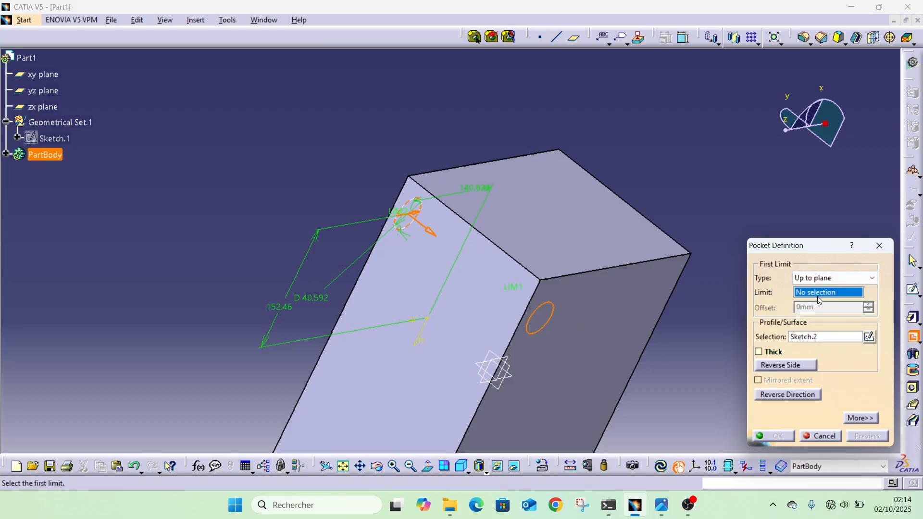
pyautogui.click(611, 331)
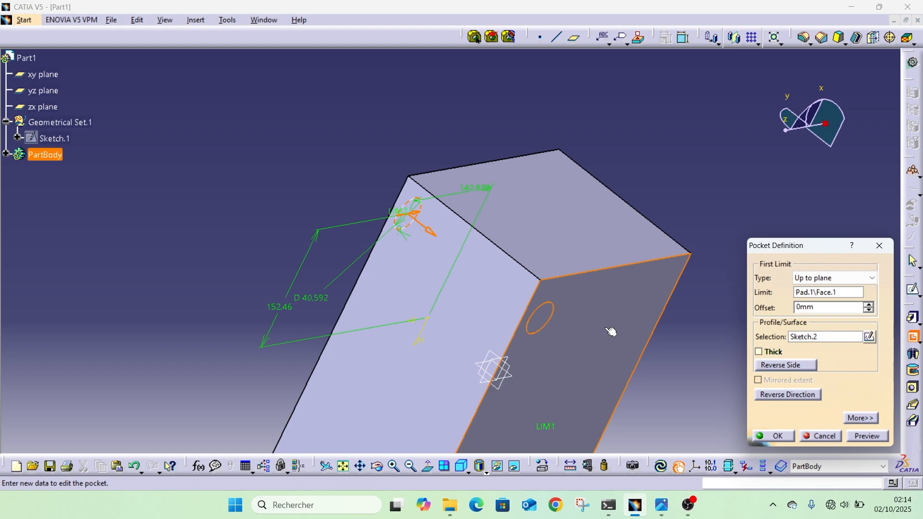
# Set the pocket's first-limit type to Up to surface, with the block face opposite the sketch as the limit.
pyautogui.click(870, 278)
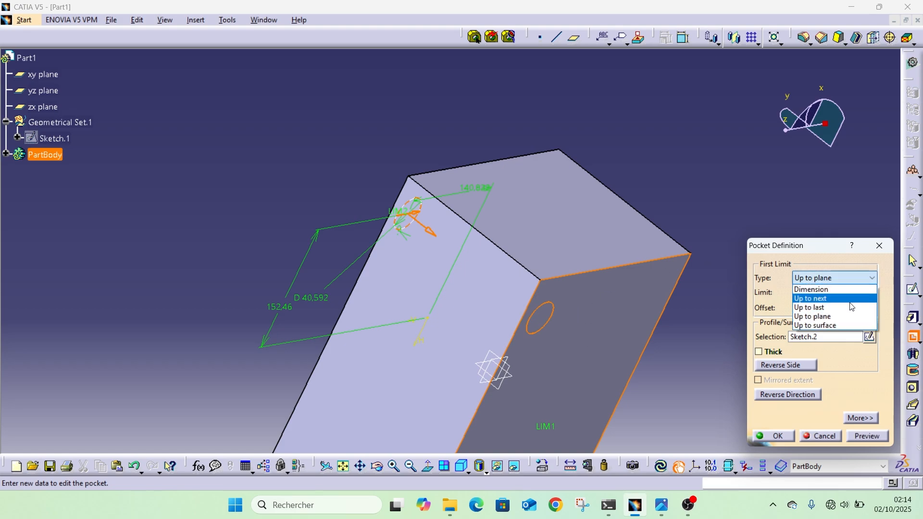
pyautogui.click(812, 326)
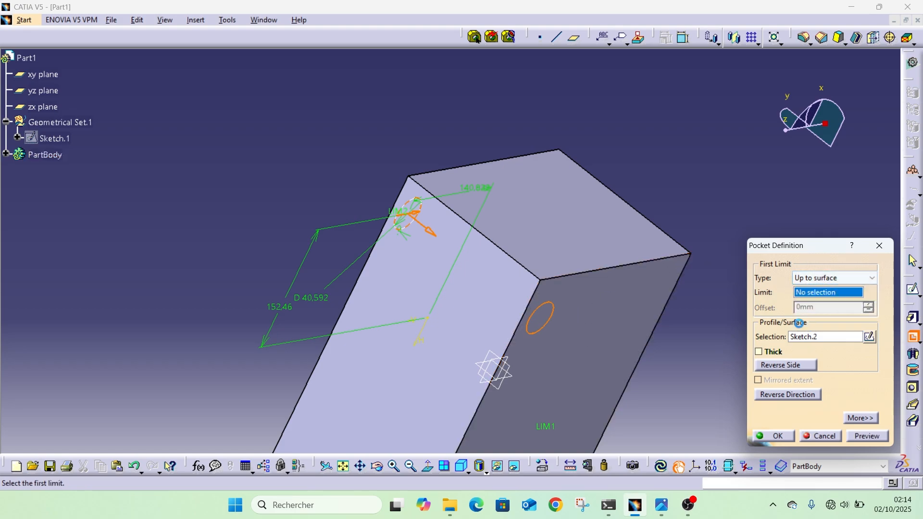
pyautogui.click(607, 319)
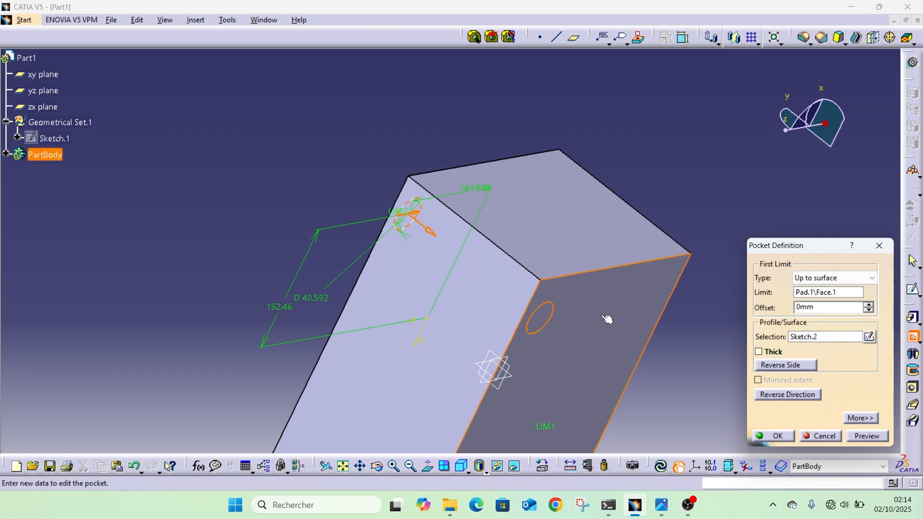
# Set the pocket's first-limit type to Up to next and create the pocket through the block.
pyautogui.click(871, 278)
pyautogui.click(812, 298)
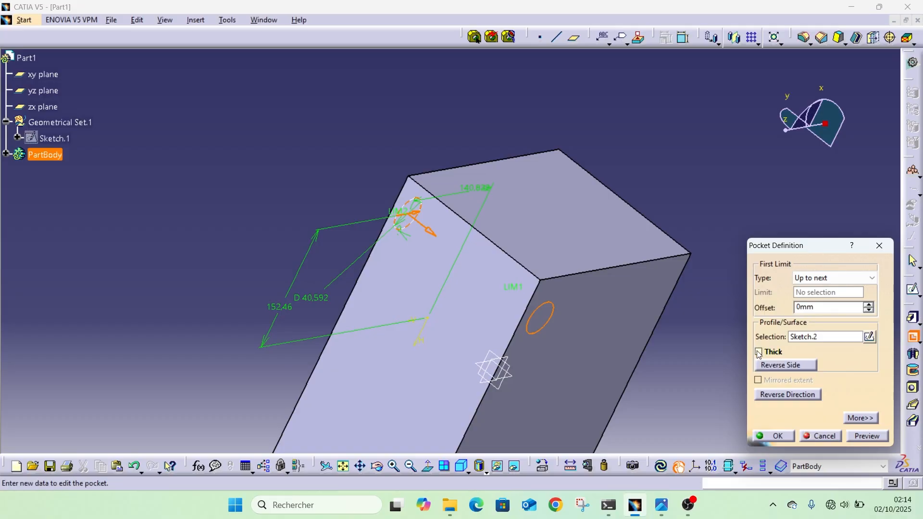
pyautogui.click(773, 436)
pyautogui.moveTo(624, 447); pyautogui.dragTo(402, 292, button='middle')
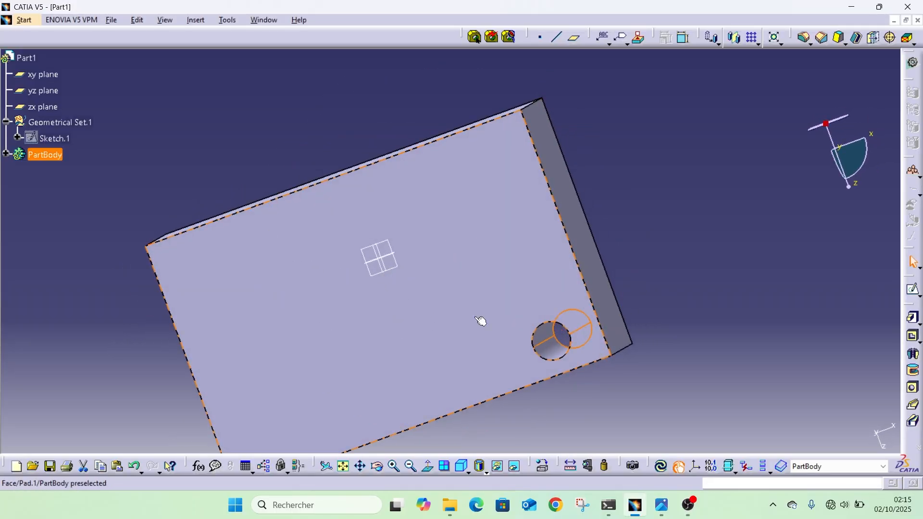
# Start a hole on the large block face that carries the circular pocket, away from its centre, with a Blind extension.
pyautogui.click(916, 339)
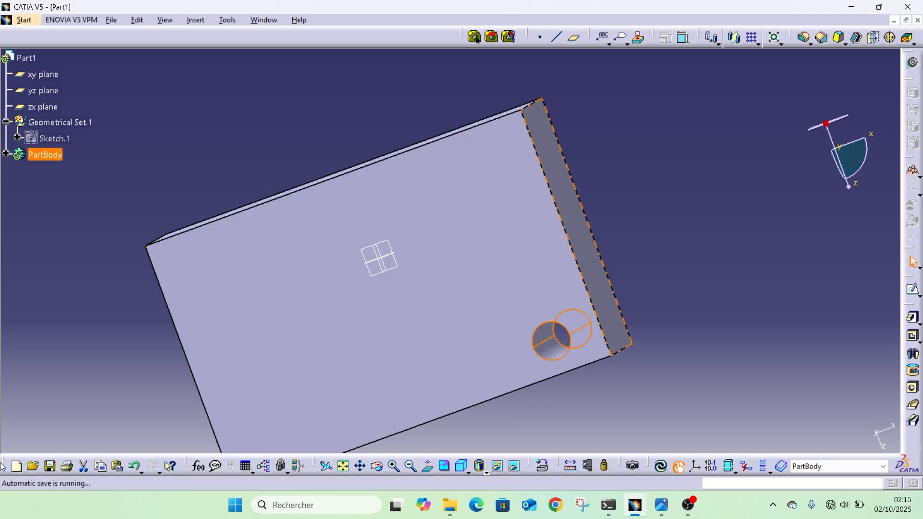
pyautogui.click(913, 393)
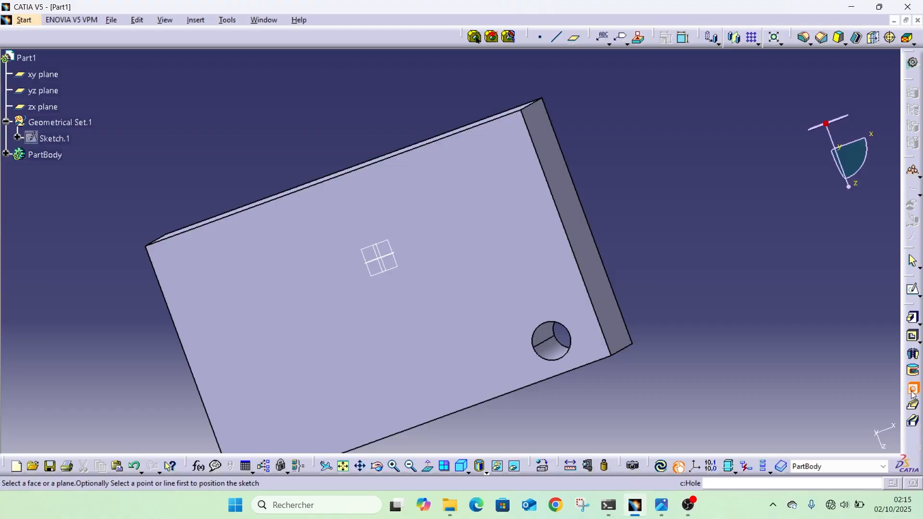
pyautogui.click(309, 294)
pyautogui.moveTo(301, 336); pyautogui.dragTo(283, 178, button='middle')
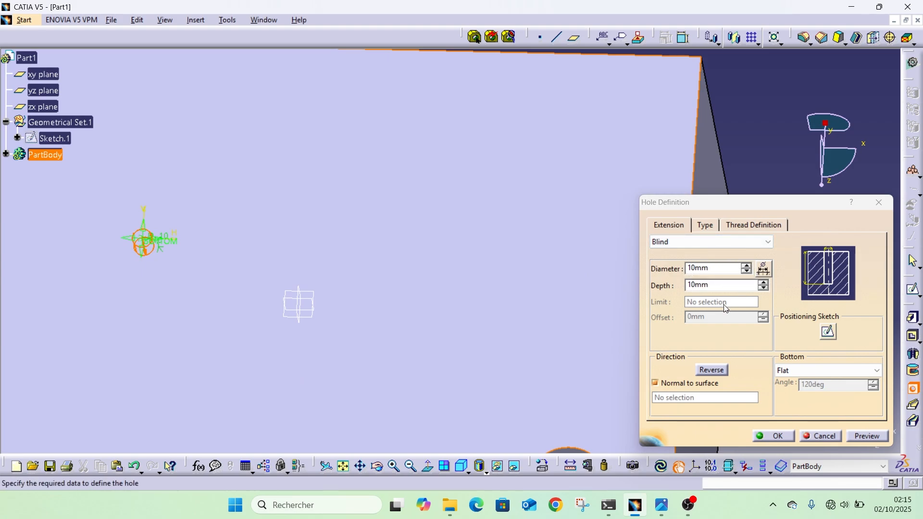
pyautogui.click(713, 244)
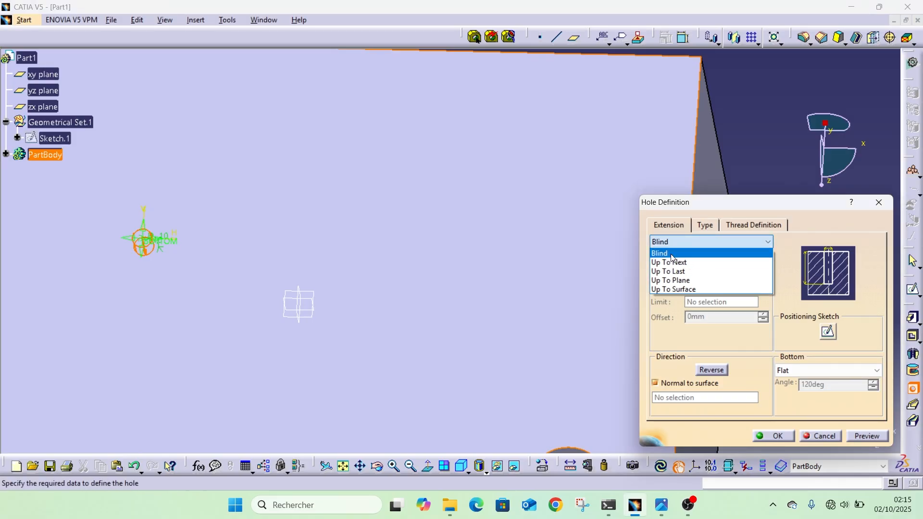
pyautogui.click(684, 257)
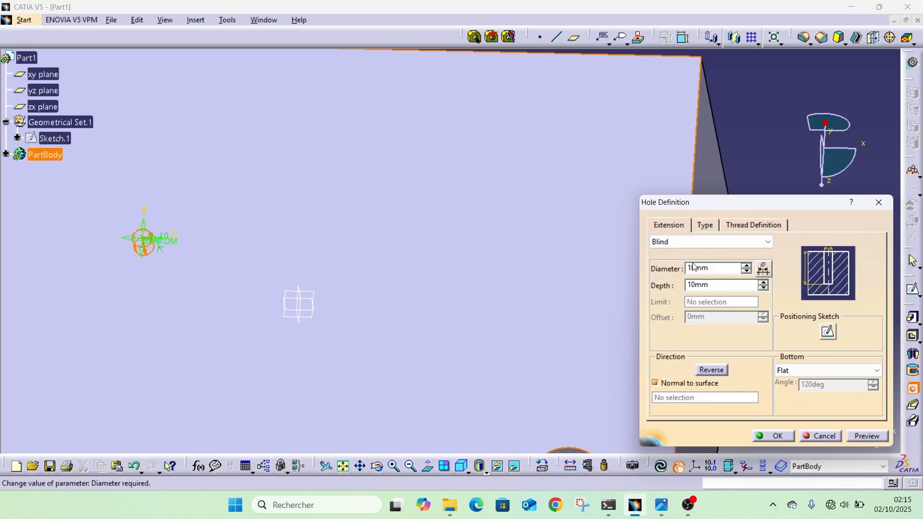
# Try Up To Next as the hole's extension and inspect how far it reaches into the block.
pyautogui.click(693, 242)
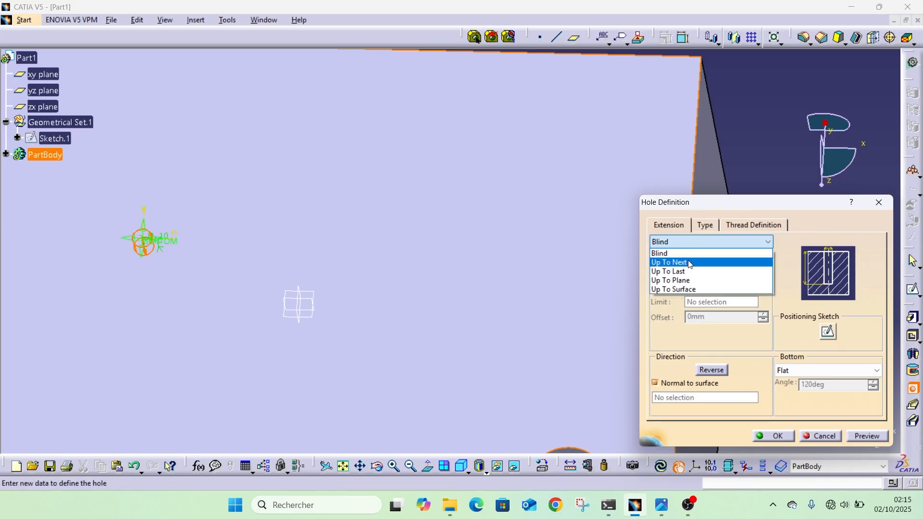
pyautogui.click(691, 262)
pyautogui.moveTo(217, 380); pyautogui.dragTo(439, 230, button='middle')
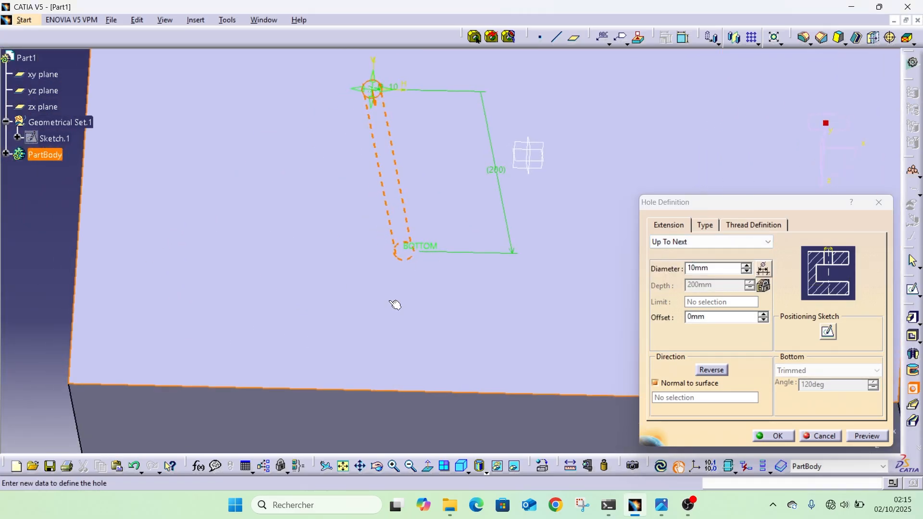
pyautogui.click(721, 243)
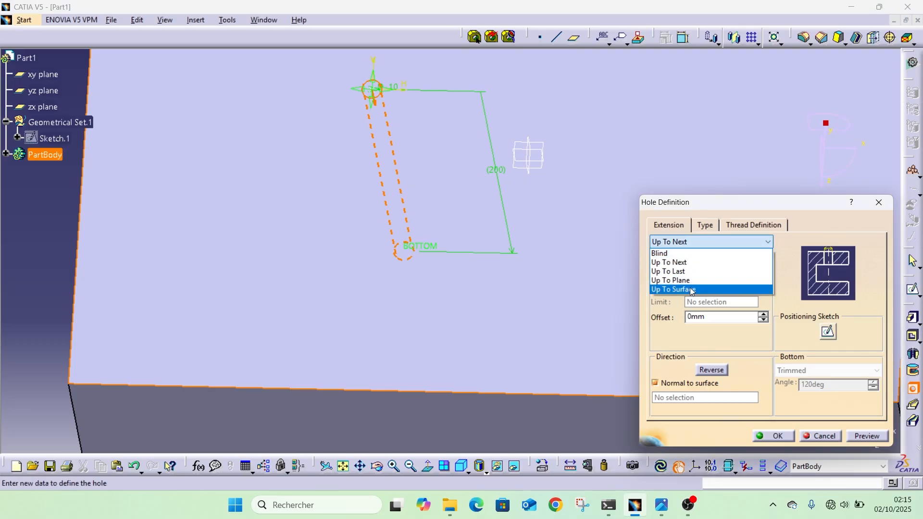
pyautogui.click(680, 263)
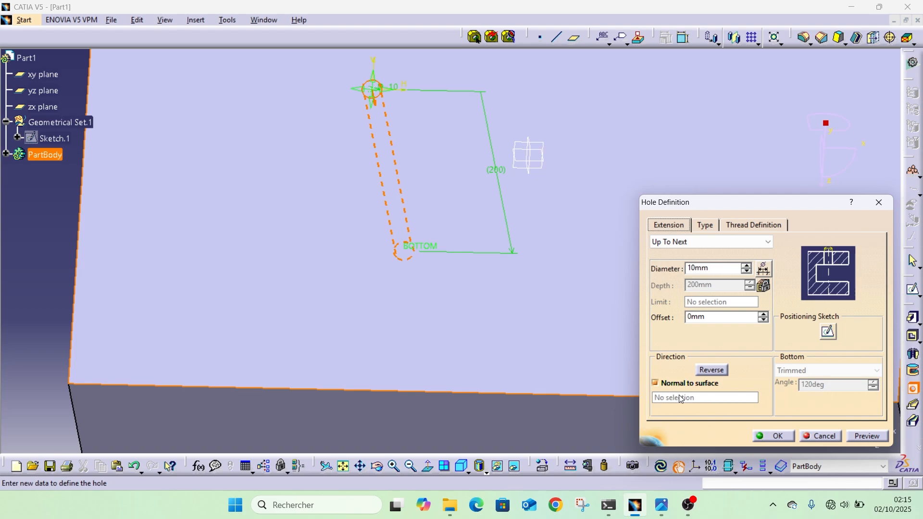
# Try the Tapered hole type with a 10-degree taper angle.
pyautogui.click(709, 230)
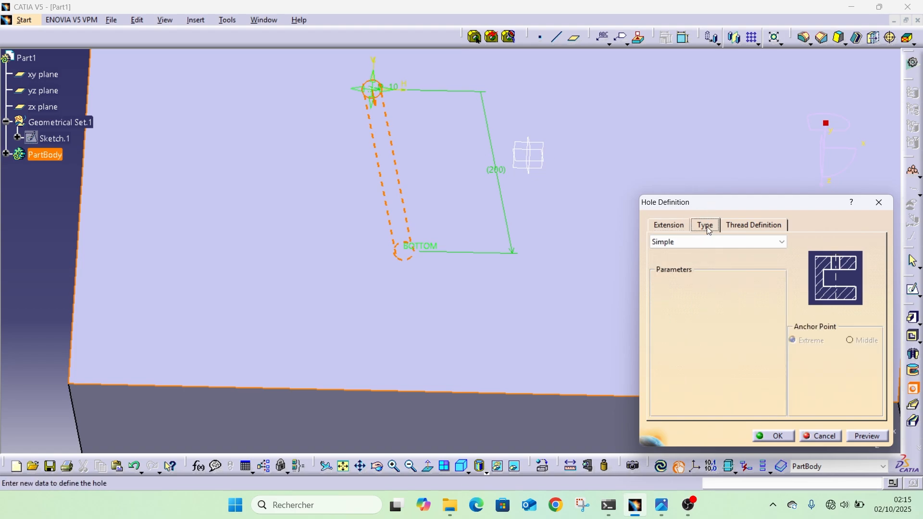
pyautogui.click(688, 243)
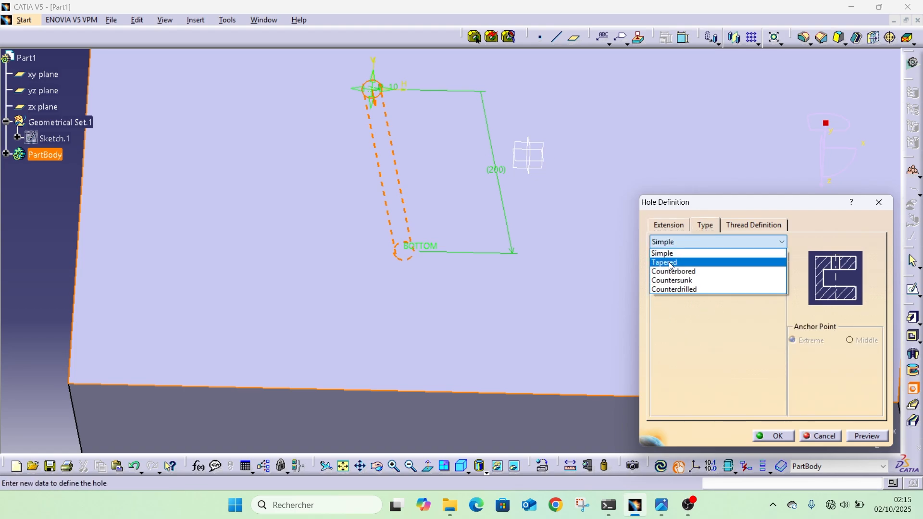
pyautogui.click(685, 262)
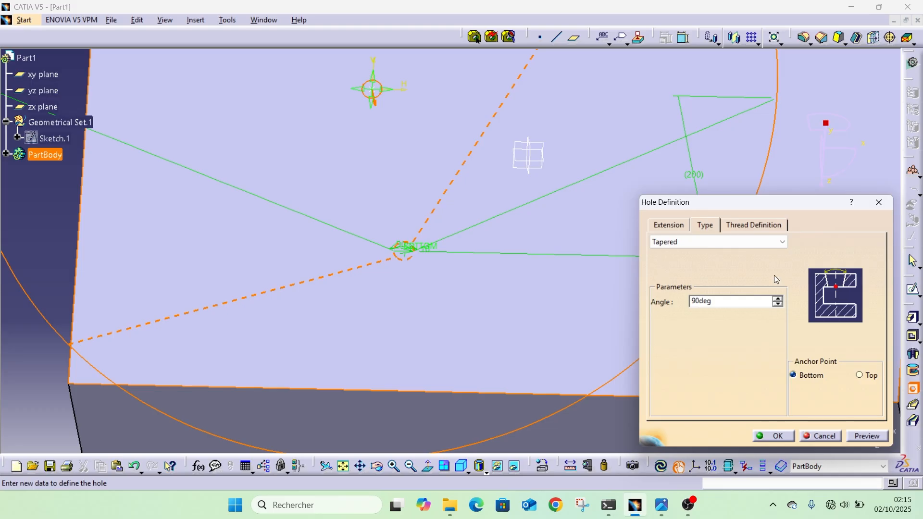
pyautogui.moveTo(390, 298); pyautogui.dragTo(387, 354, button='middle')
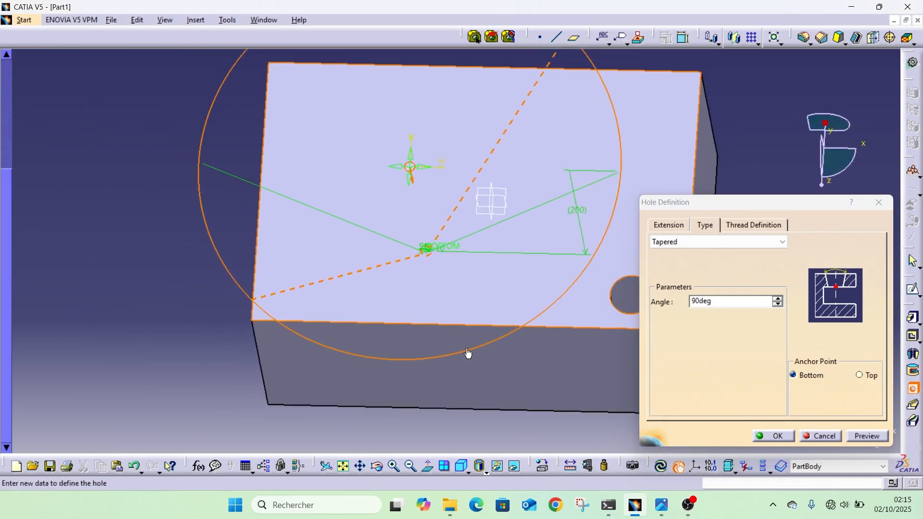
pyautogui.moveTo(468, 350); pyautogui.dragTo(426, 237, button='middle')
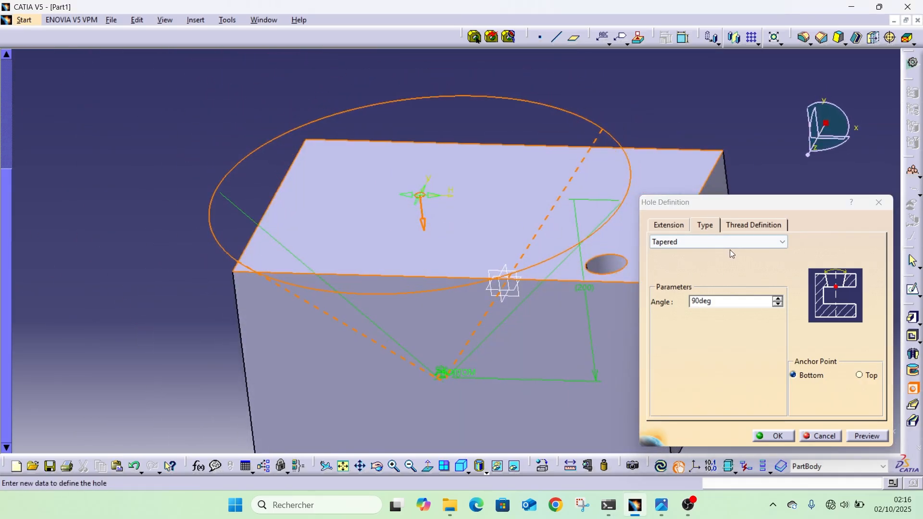
pyautogui.click(778, 306)
pyautogui.click(777, 305)
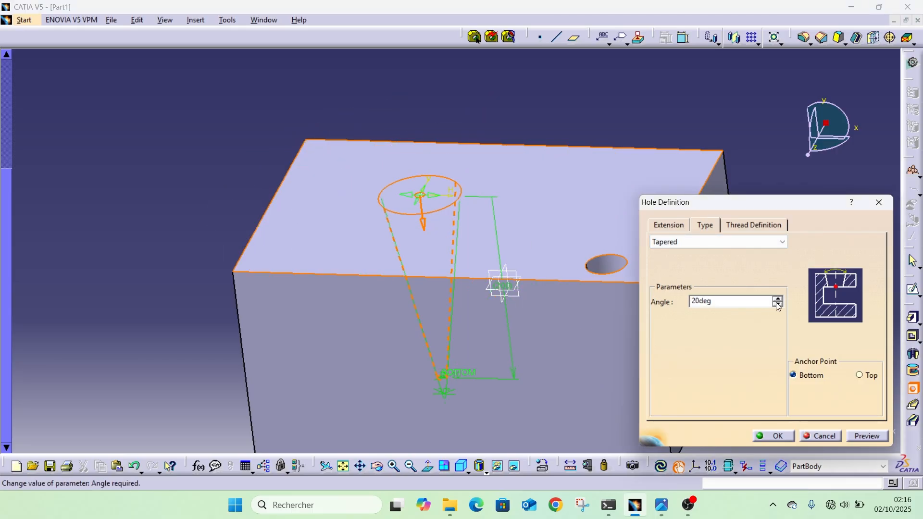
pyautogui.click(778, 305)
# Set the hole's extension to Blind with a depth of 20 mm.
pyautogui.click(668, 225)
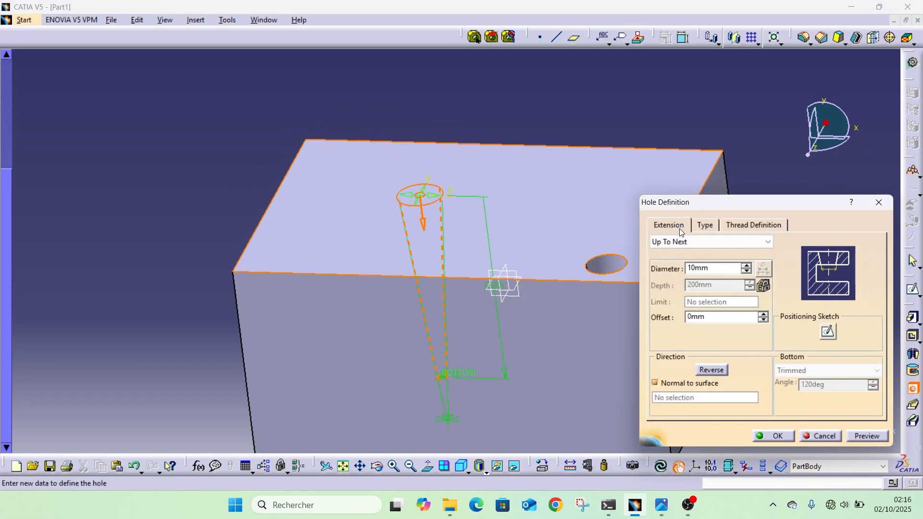
pyautogui.click(727, 239)
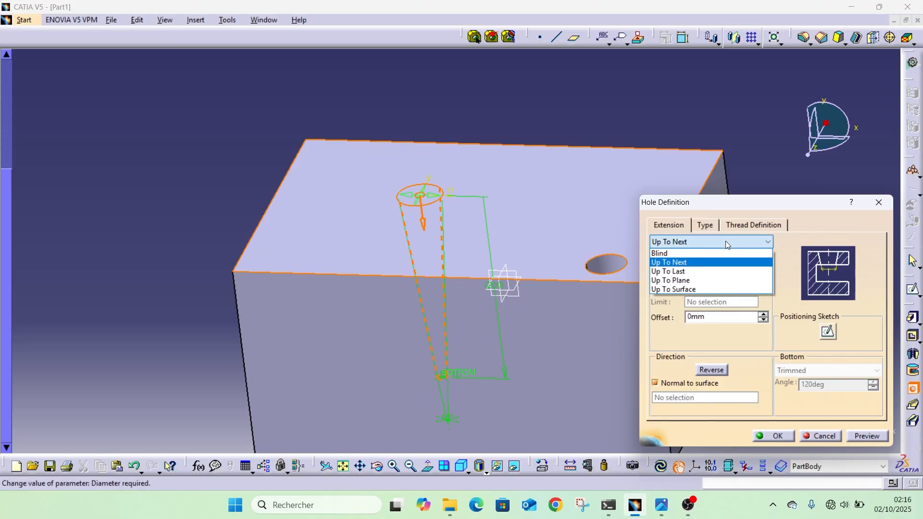
pyautogui.click(730, 252)
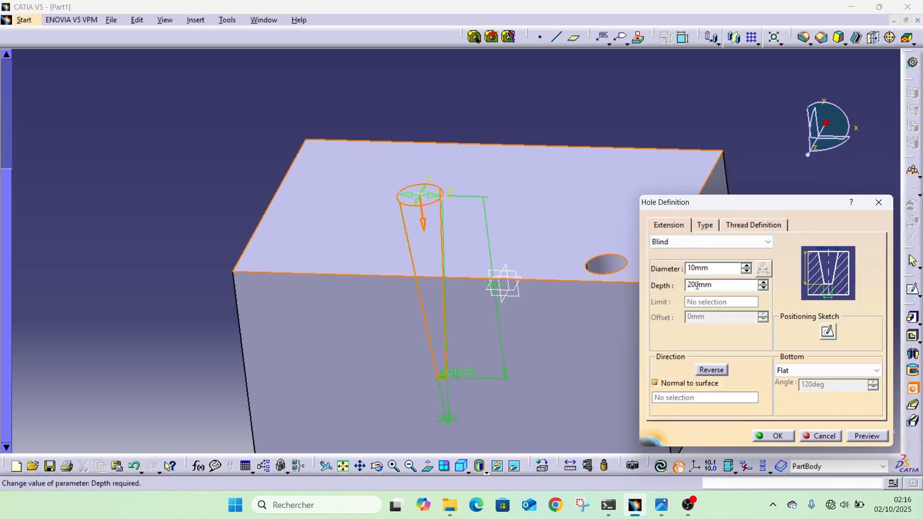
pyautogui.moveTo(696, 284); pyautogui.dragTo(678, 288)
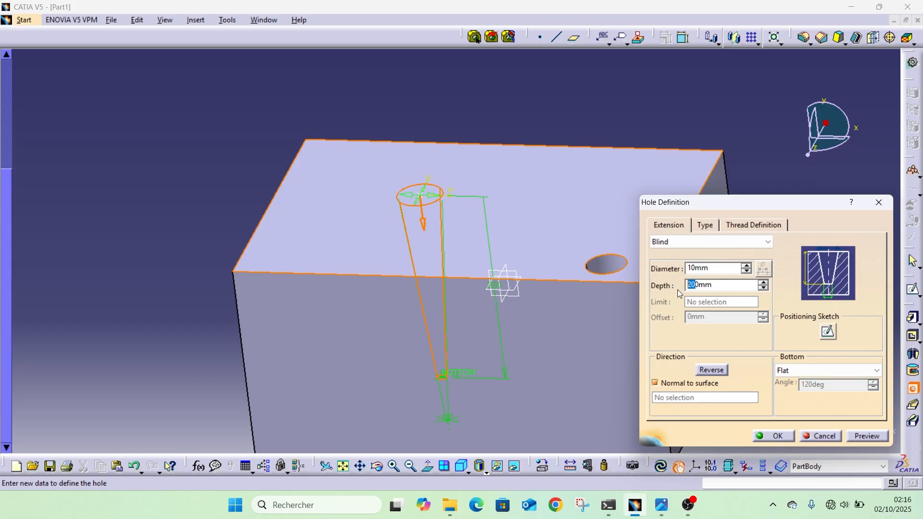
pyautogui.write('2')
pyautogui.press('Return')
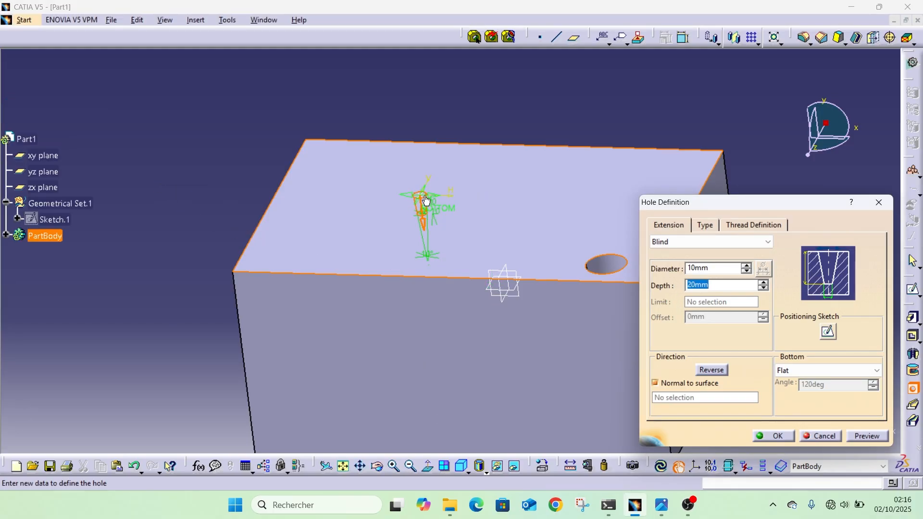
pyautogui.scroll(-2, 414, 221)
pyautogui.moveTo(423, 218); pyautogui.dragTo(445, 251, button='middle')
# Try the Counterbored, Countersunk and Counterdrilled hole types, and return the hole to Simple.
pyautogui.click(706, 226)
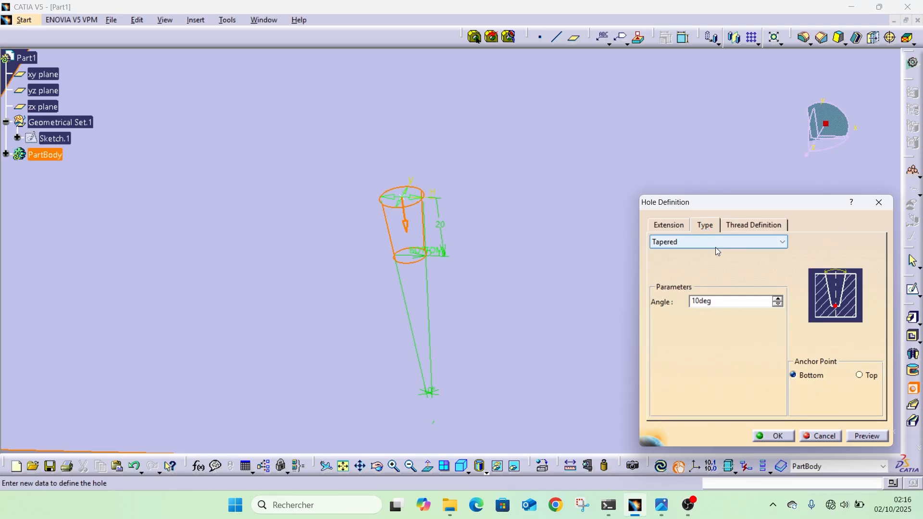
pyautogui.click(715, 247)
pyautogui.click(690, 272)
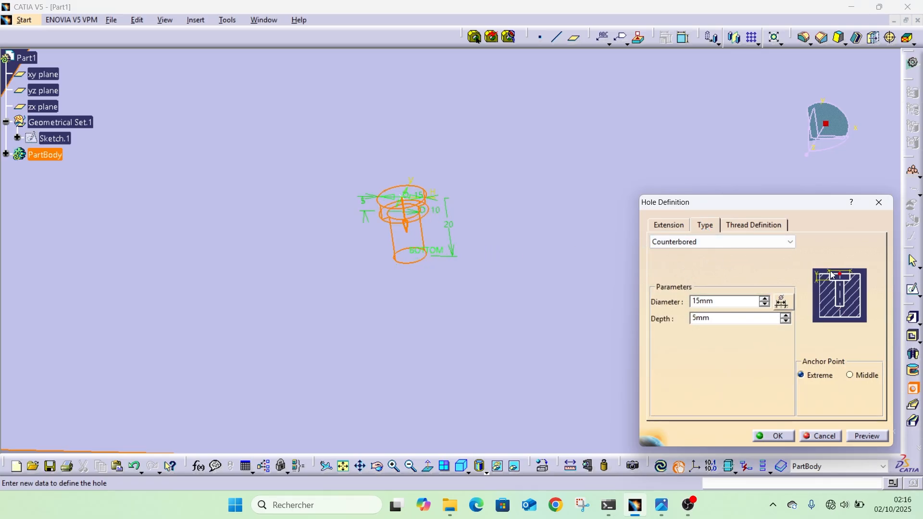
pyautogui.click(763, 243)
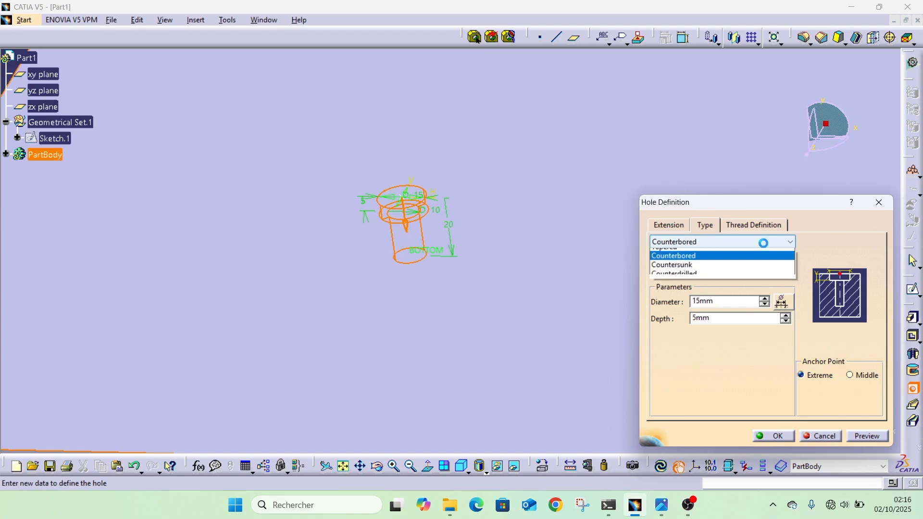
pyautogui.click(673, 280)
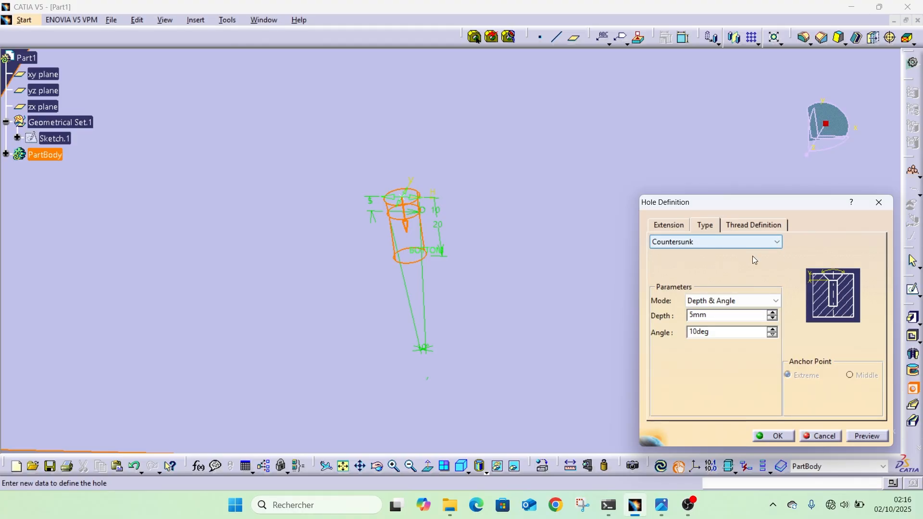
pyautogui.click(719, 245)
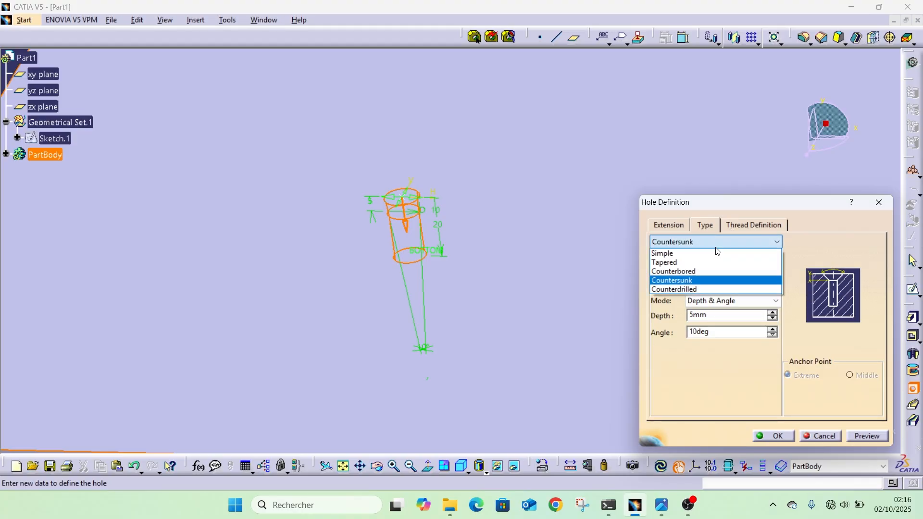
pyautogui.click(678, 289)
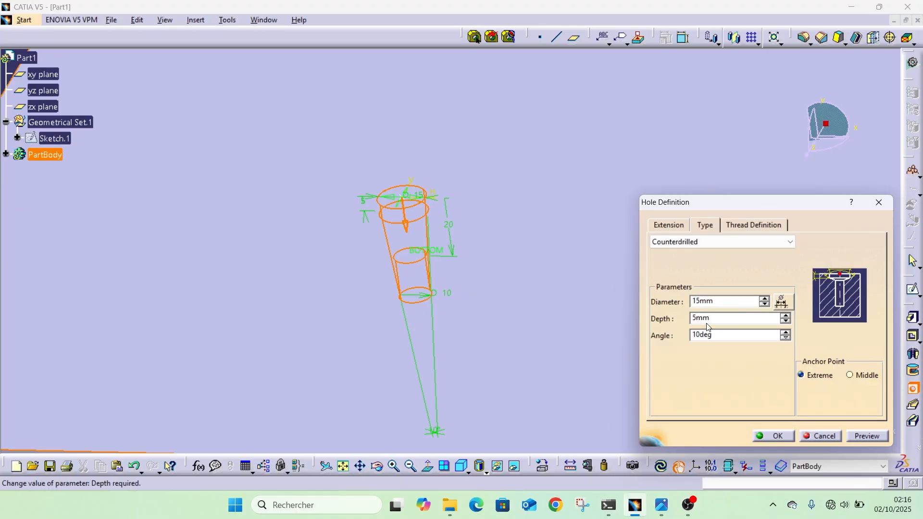
pyautogui.click(691, 245)
pyautogui.click(665, 253)
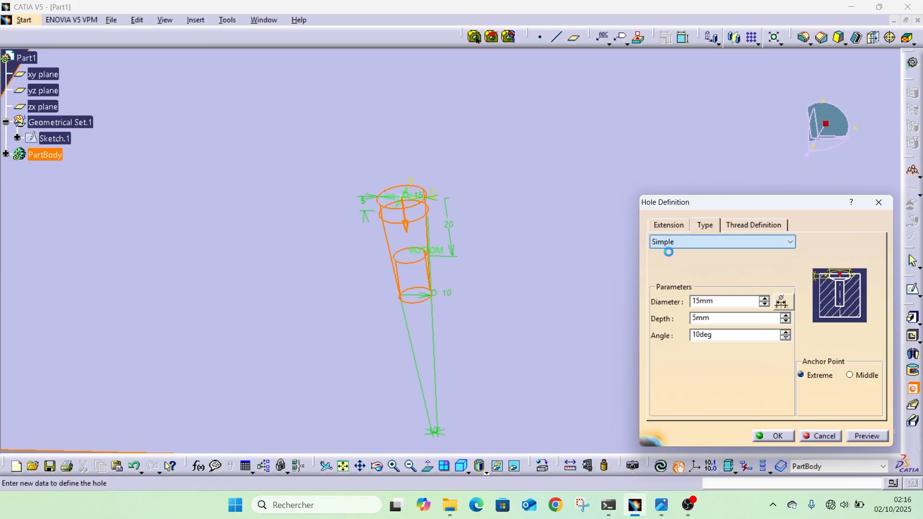
# Make the hole threaded, trying the Metric Thin Pitch standard before setting the thread type to Metric Thick Pitch.
pyautogui.click(757, 226)
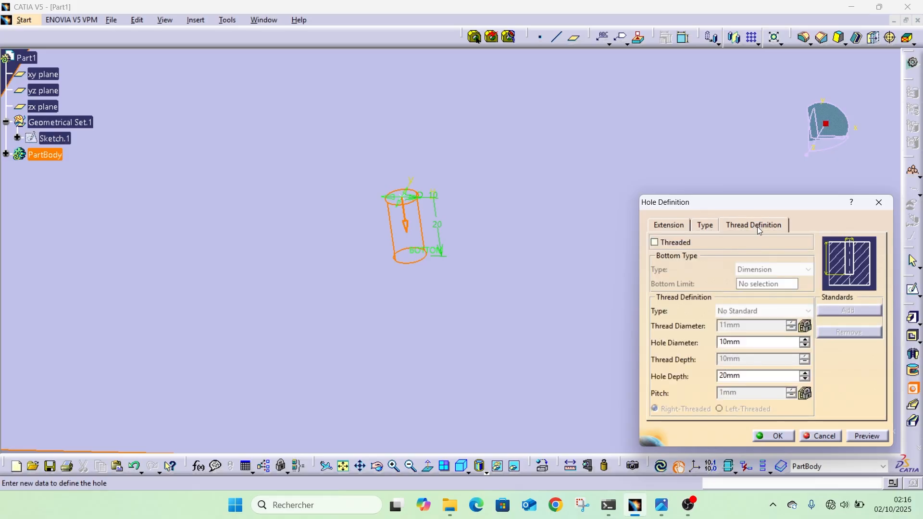
pyautogui.click(654, 243)
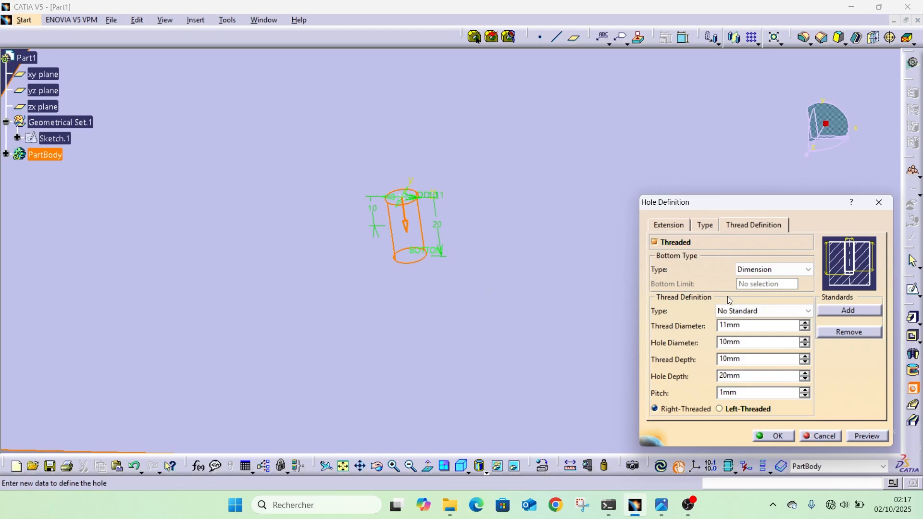
pyautogui.click(769, 310)
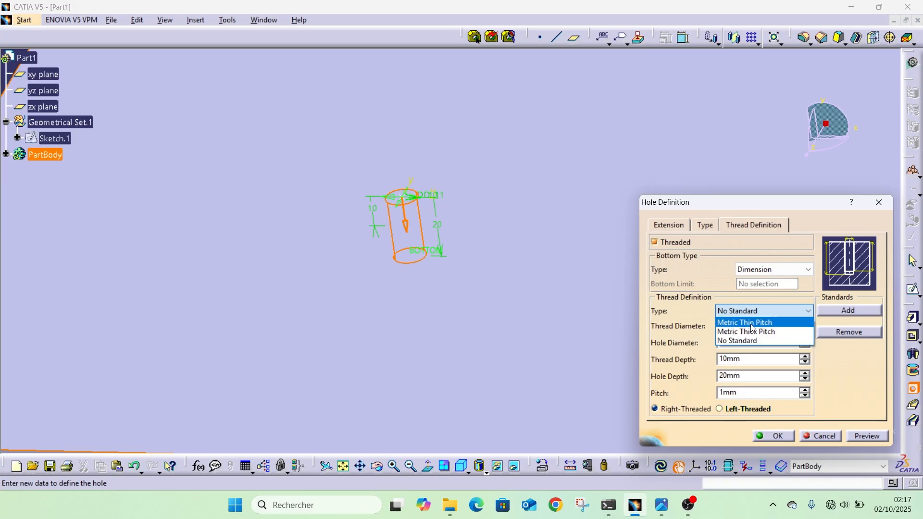
pyautogui.click(753, 325)
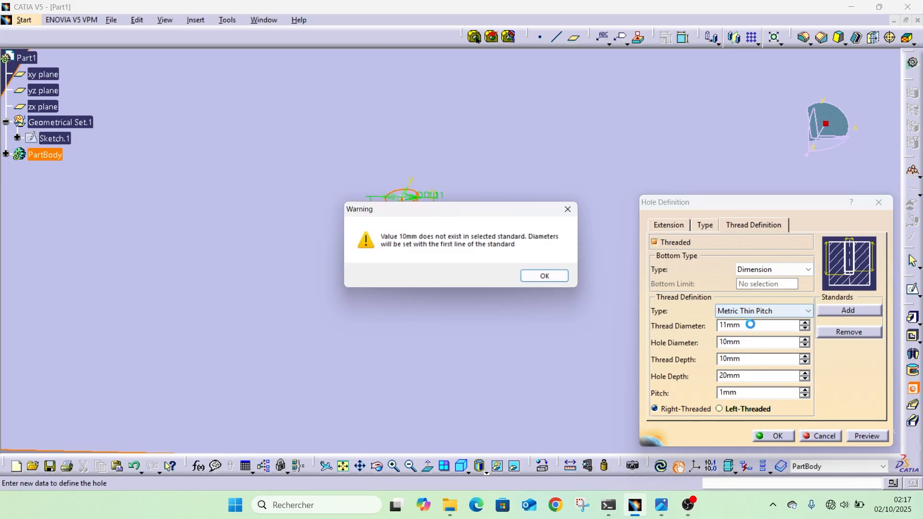
pyautogui.click(551, 282)
pyautogui.click(773, 310)
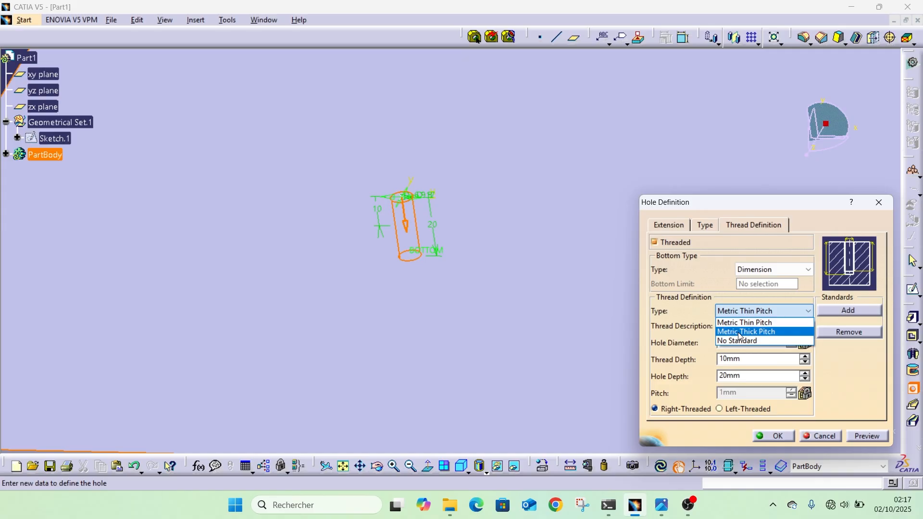
pyautogui.click(739, 332)
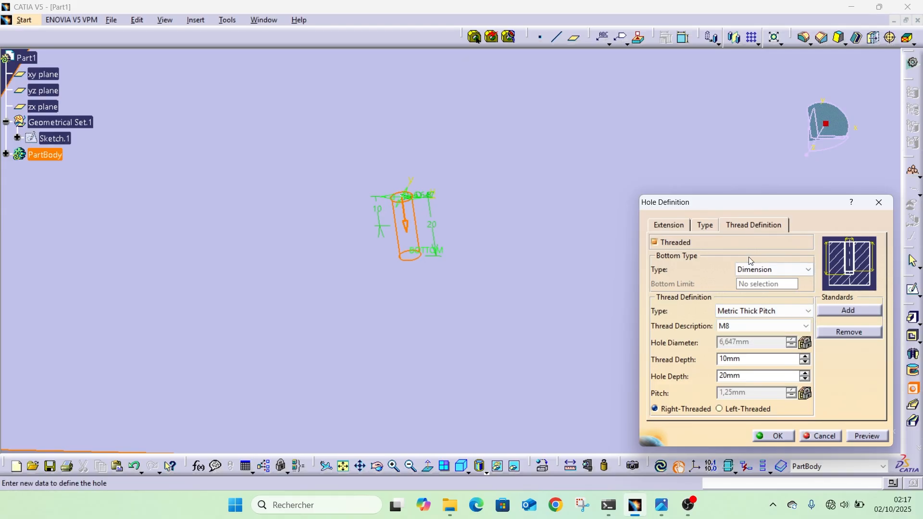
# Browse the metric thread sizes available for the hole and keep M8.
pyautogui.click(737, 326)
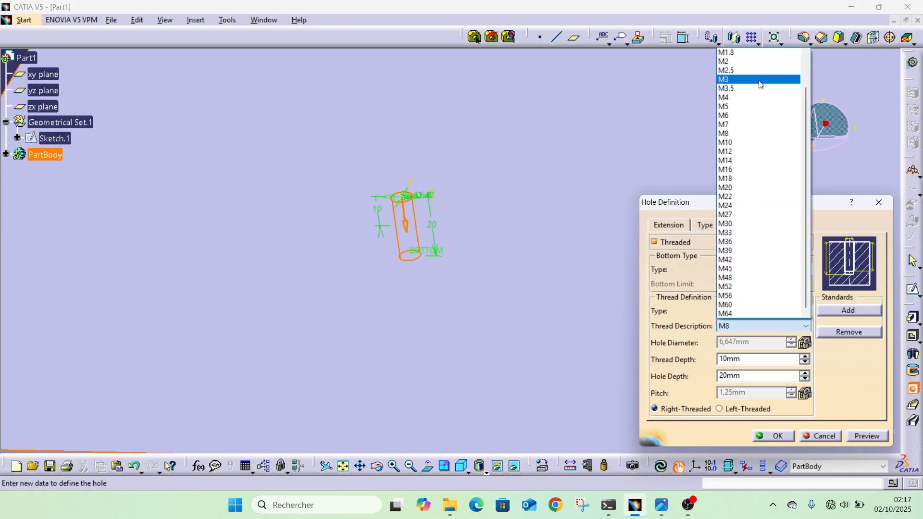
pyautogui.scroll(-3, 749, 214)
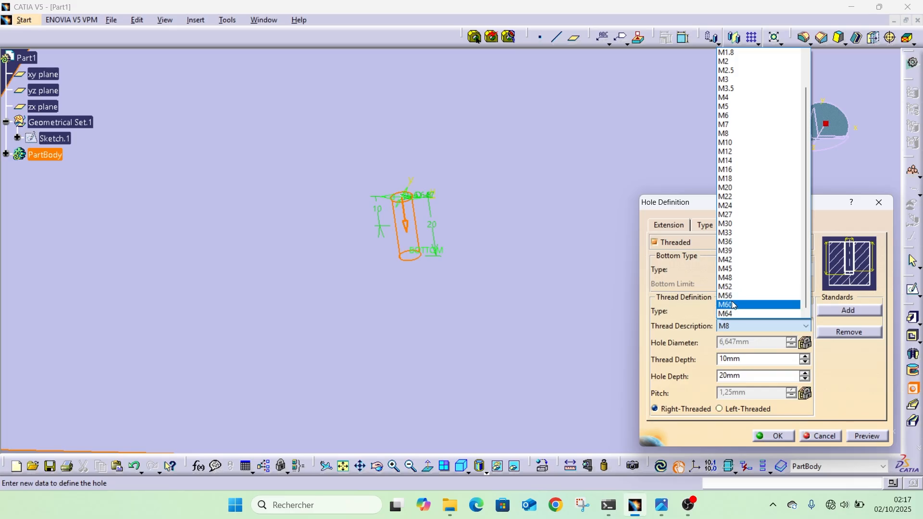
pyautogui.scroll(4, 751, 236)
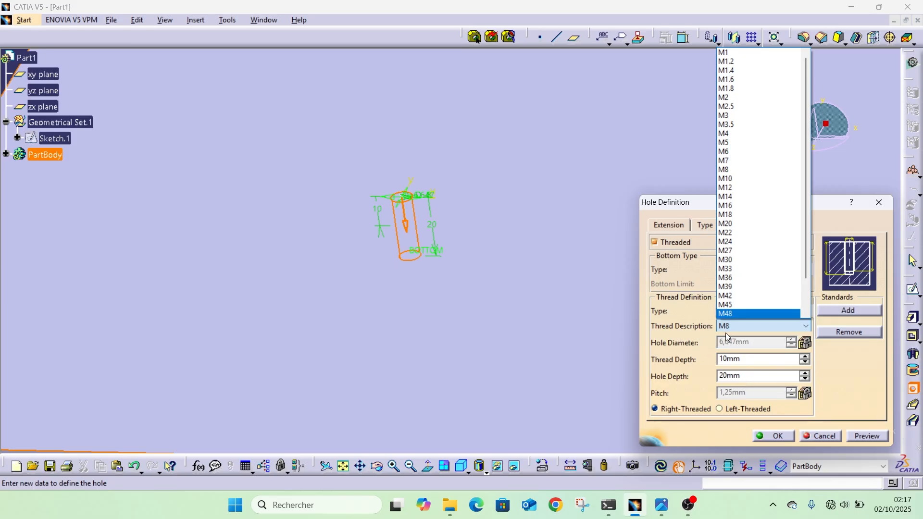
pyautogui.click(737, 325)
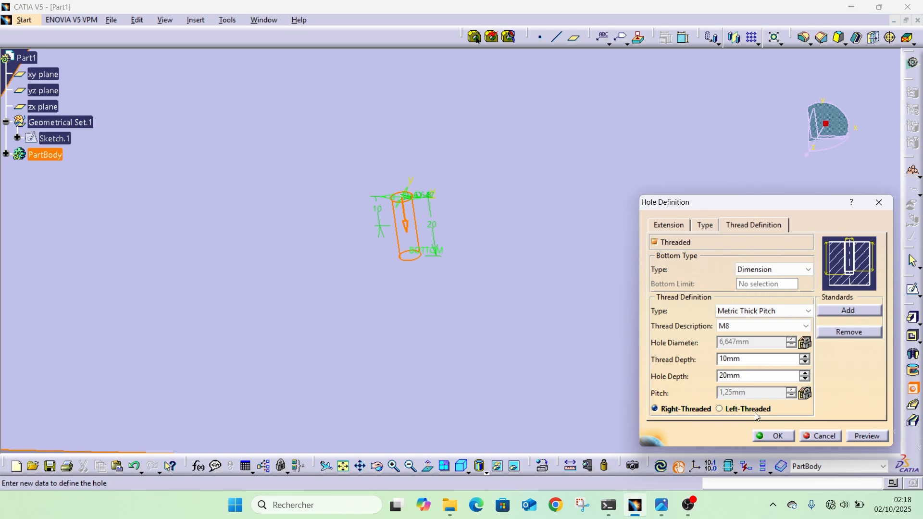
# Turn off threading for the hole and return to its extension settings.
pyautogui.click(669, 225)
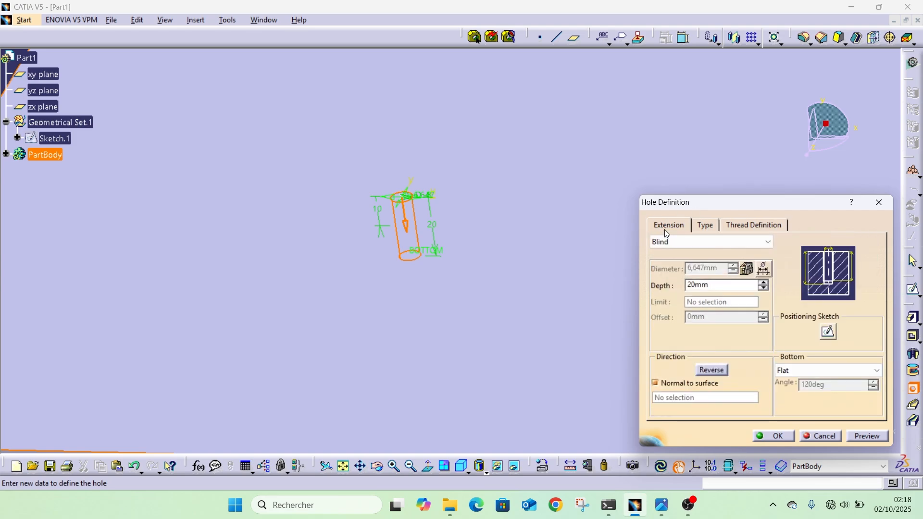
pyautogui.click(754, 226)
pyautogui.click(675, 246)
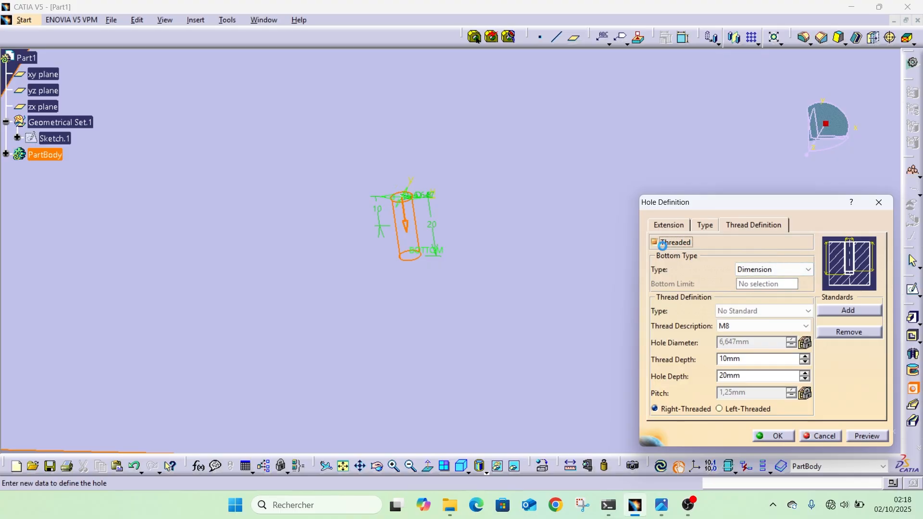
pyautogui.click(705, 225)
pyautogui.click(669, 226)
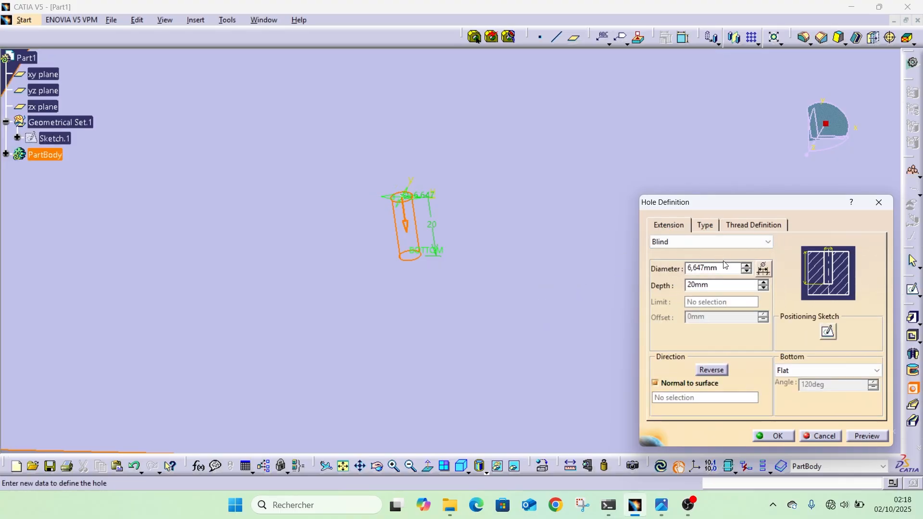
# Set the hole's extension to Up To Next and create the hole in the block's upper face.
pyautogui.click(721, 242)
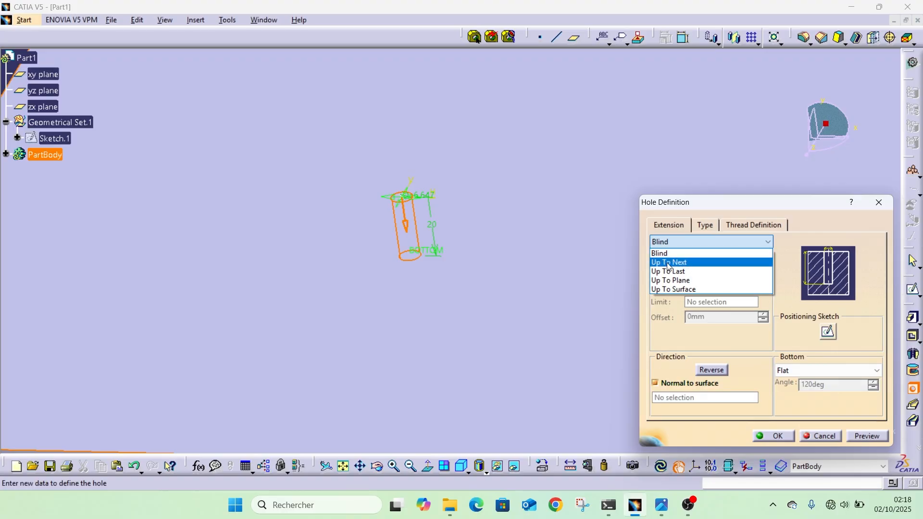
pyautogui.click(674, 262)
pyautogui.click(761, 436)
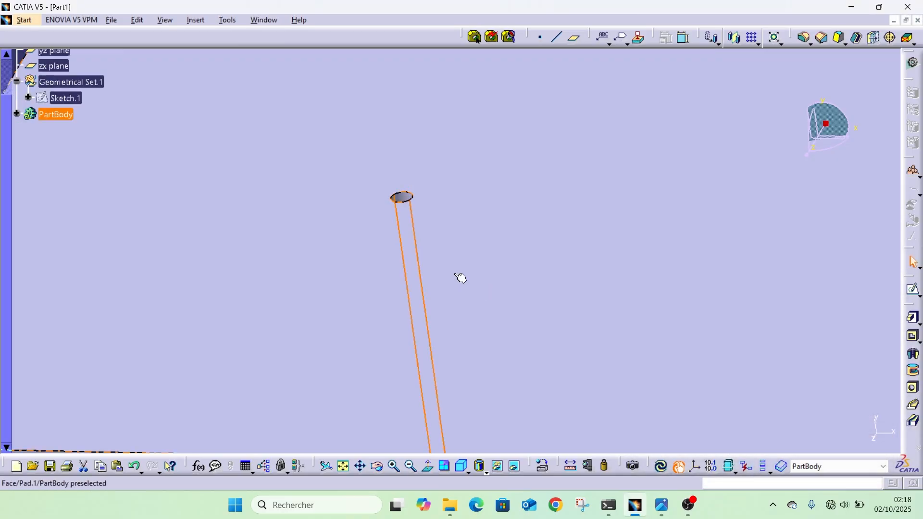
pyautogui.moveTo(471, 267); pyautogui.dragTo(469, 305, button='middle')
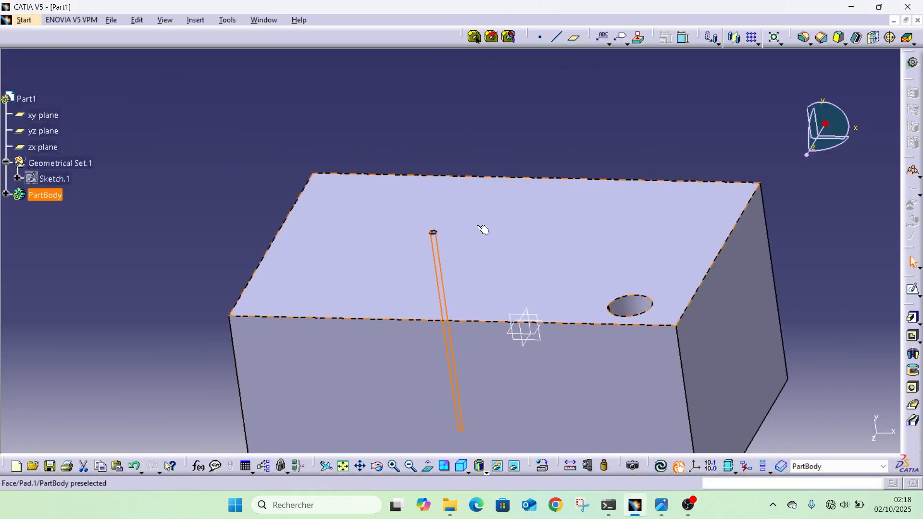
pyautogui.moveTo(457, 199); pyautogui.dragTo(467, 276, button='middle')
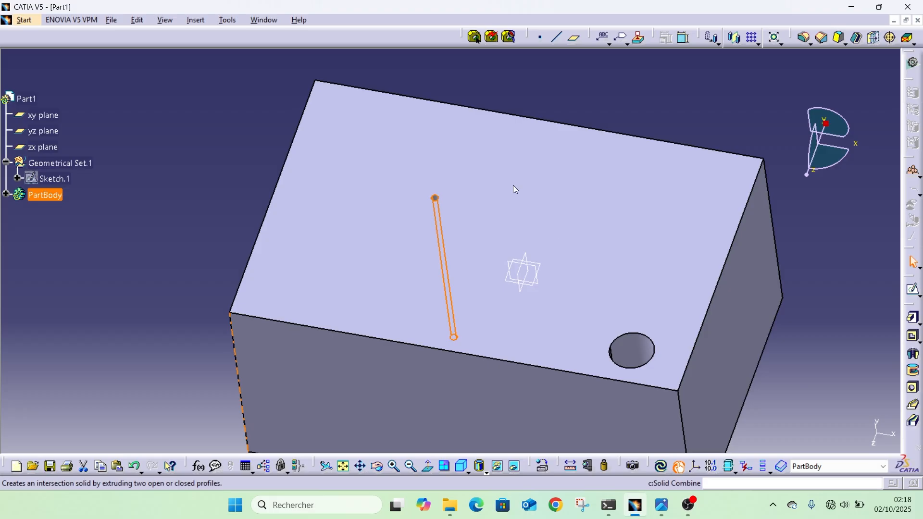
# Dock the Sketch-Based Features toolbar in the horizontal toolbar row above the model view.
pyautogui.moveTo(412, 51); pyautogui.dragTo(410, 51)
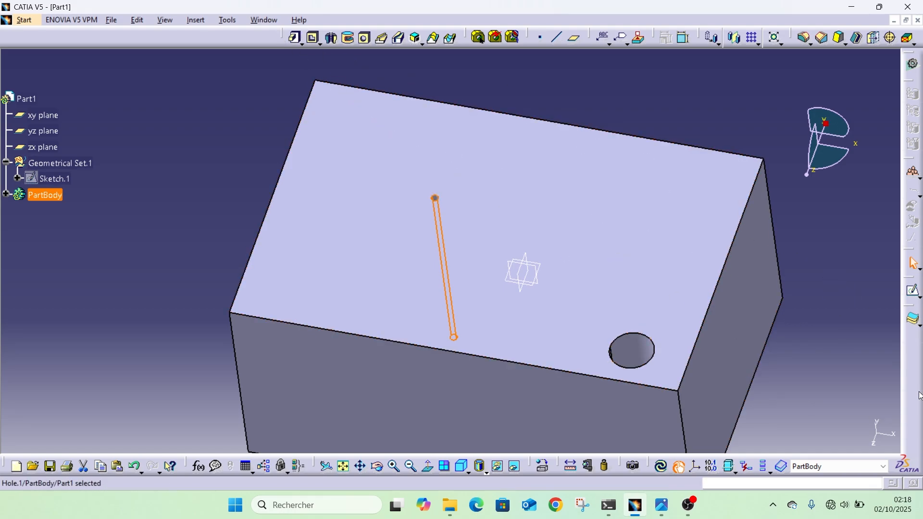
pyautogui.moveTo(919, 391); pyautogui.dragTo(918, 392)
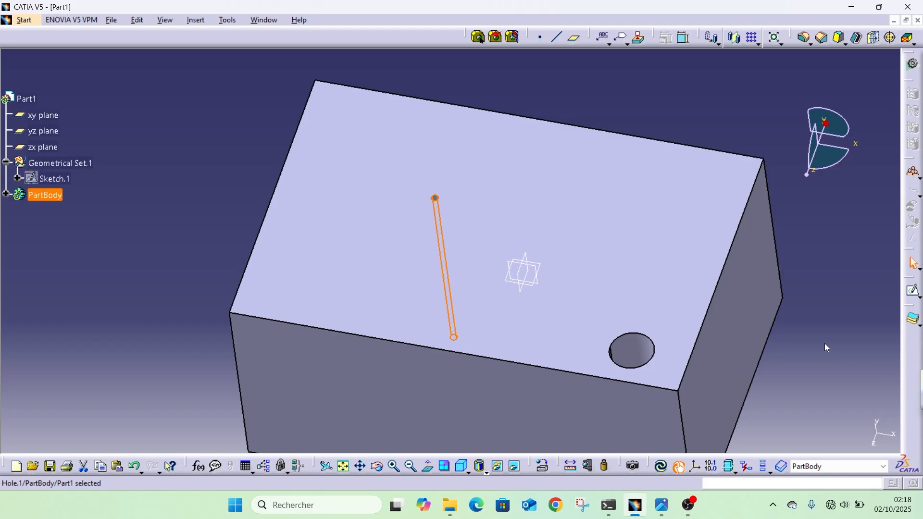
pyautogui.moveTo(371, 33)
pyautogui.mouseDown()
pyautogui.moveTo(376, 41)
pyautogui.moveTo(364, 40)
pyautogui.mouseUp()
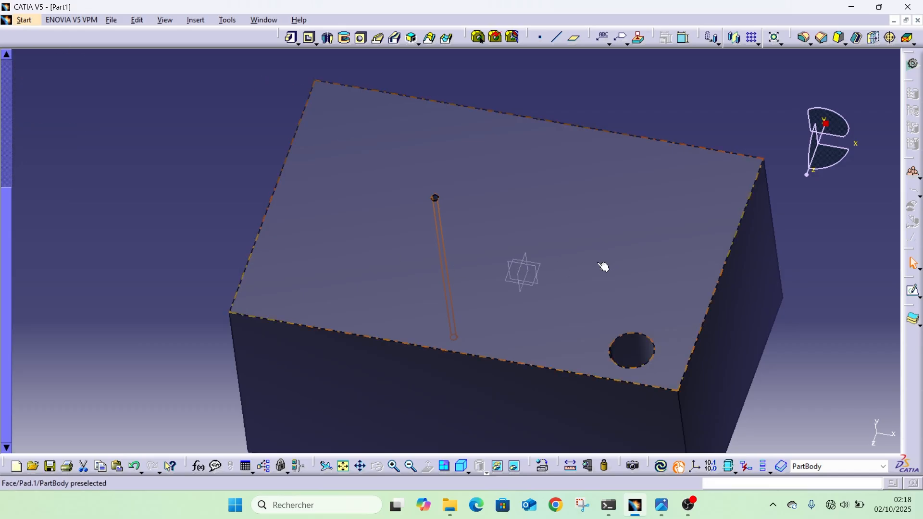
# Try a length of 105 mm for the block's mirrored pad.
pyautogui.doubleClick(584, 269)
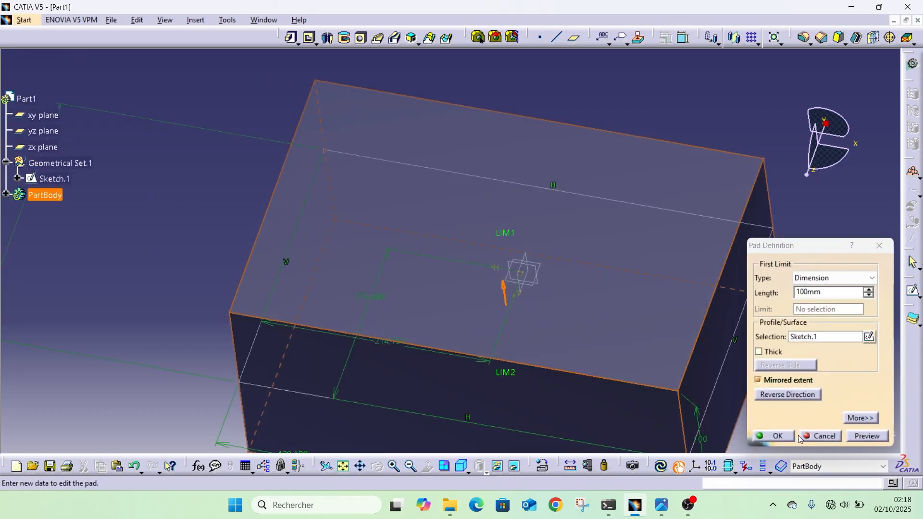
pyautogui.click(830, 293)
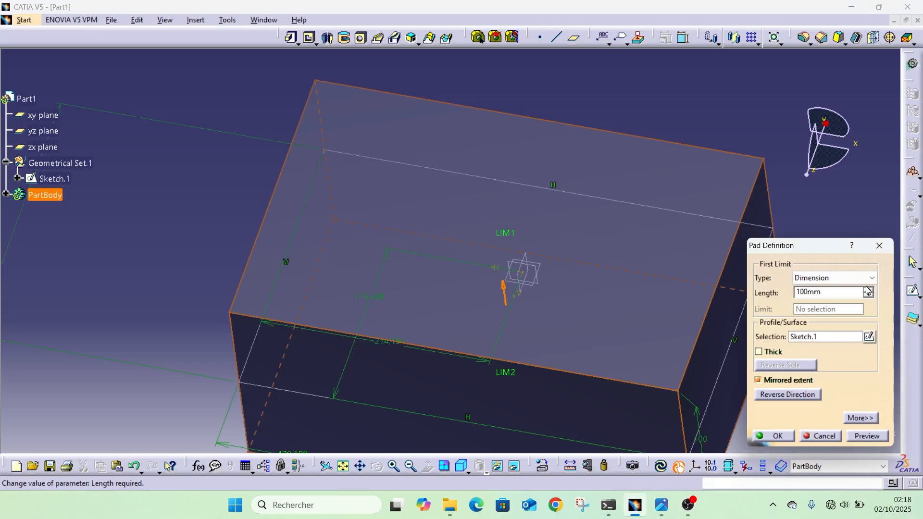
pyautogui.click(868, 290)
pyautogui.click(868, 290)
pyautogui.click(868, 290)
pyautogui.click(868, 289)
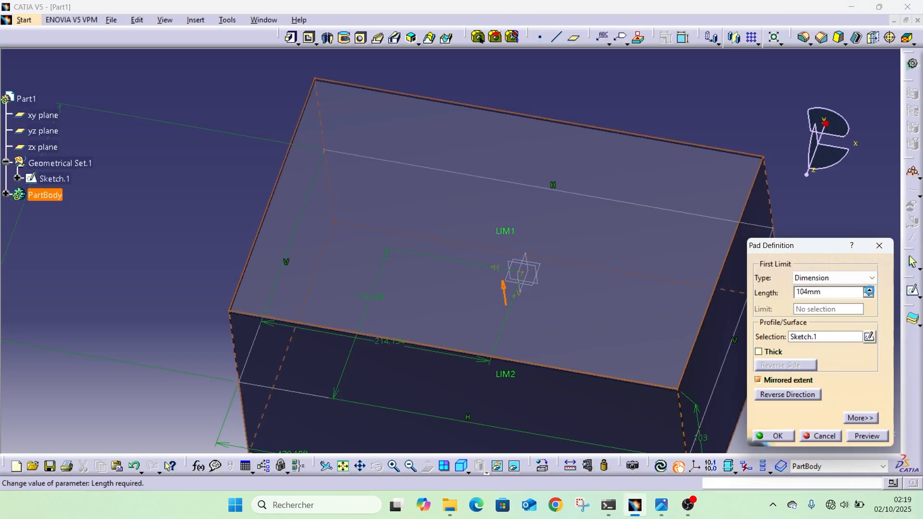
pyautogui.click(868, 290)
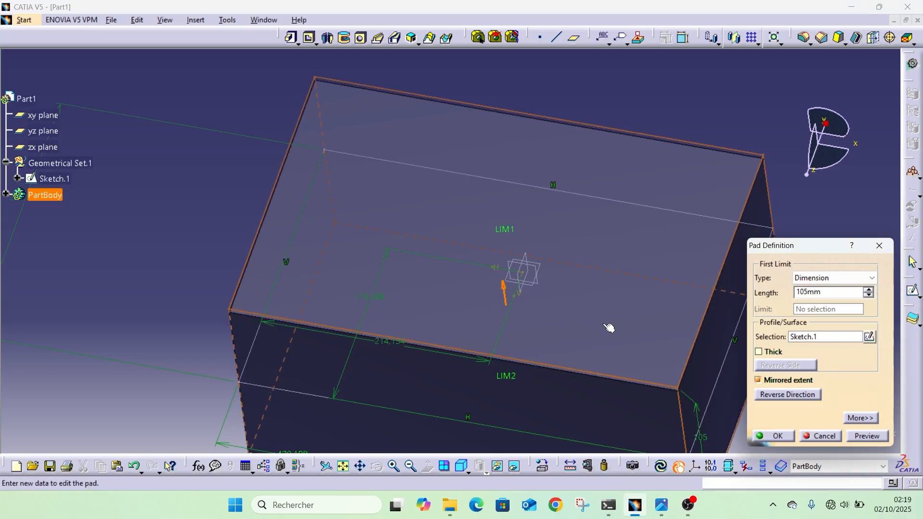
pyautogui.click(769, 437)
pyautogui.moveTo(469, 265)
pyautogui.keyDown('ctrl'); pyautogui.mouseDown(button='middle')
pyautogui.moveTo(476, 274)
pyautogui.moveTo(465, 319)
pyautogui.moveTo(483, 285)
pyautogui.moveTo(475, 293)
pyautogui.moveTo(478, 266)
pyautogui.mouseUp(button='middle'); pyautogui.keyUp('ctrl')
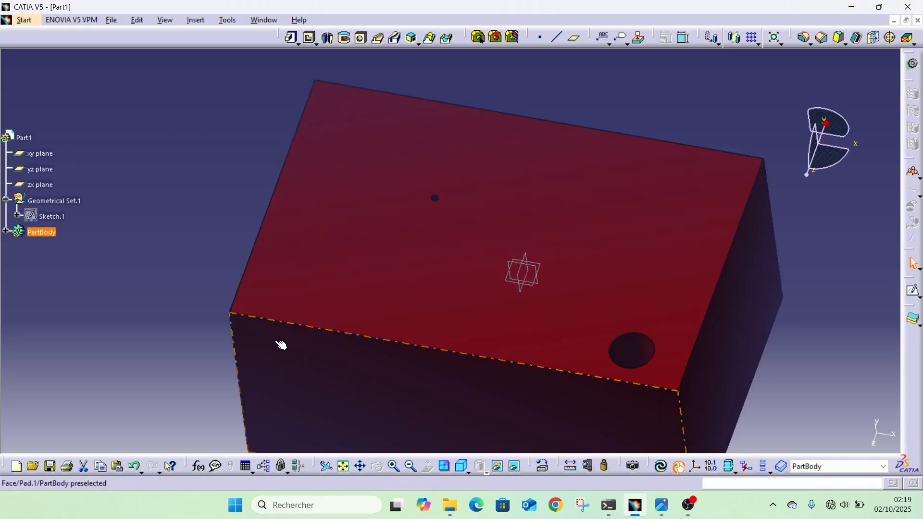
pyautogui.moveTo(230, 329)
pyautogui.mouseDown(button='middle')
pyautogui.moveTo(386, 211)
pyautogui.moveTo(288, 290)
pyautogui.mouseUp(button='middle')
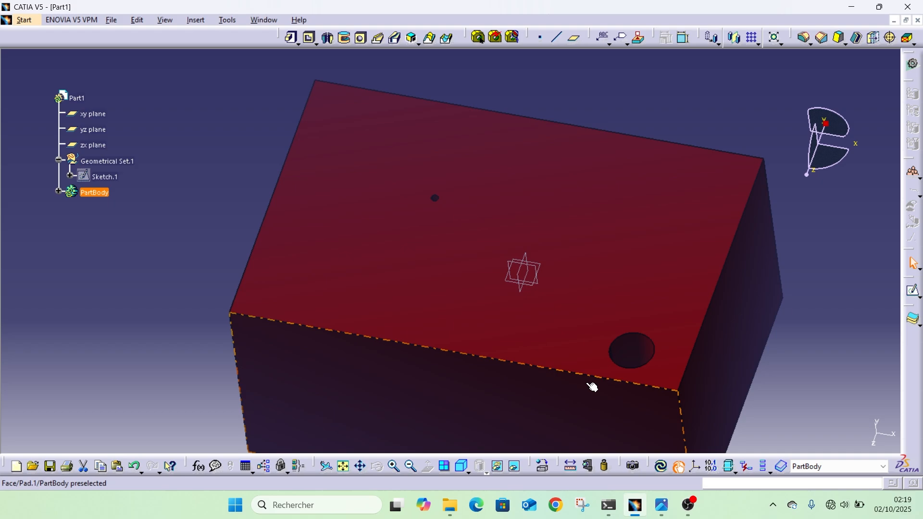
pyautogui.moveTo(185, 240)
pyautogui.mouseDown(button='middle')
pyautogui.moveTo(132, 231)
pyautogui.moveTo(144, 212)
pyautogui.mouseUp(button='middle')
pyautogui.moveTo(852, 334); pyautogui.dragTo(820, 329, button='middle')
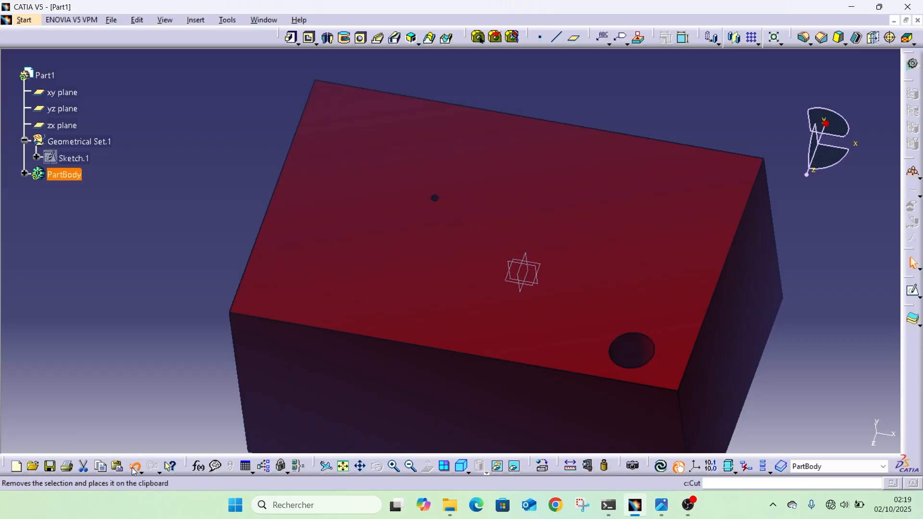
# Undo the pad's length change.
pyautogui.click(134, 467)
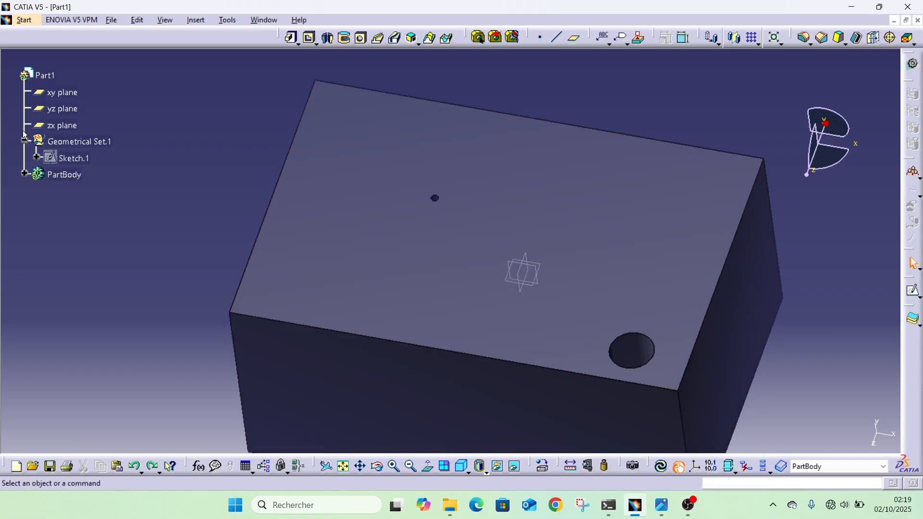
pyautogui.click(85, 158)
pyautogui.moveTo(86, 157); pyautogui.dragTo(51, 153, button='middle')
pyautogui.moveTo(235, 208); pyautogui.dragTo(252, 210, button='middle')
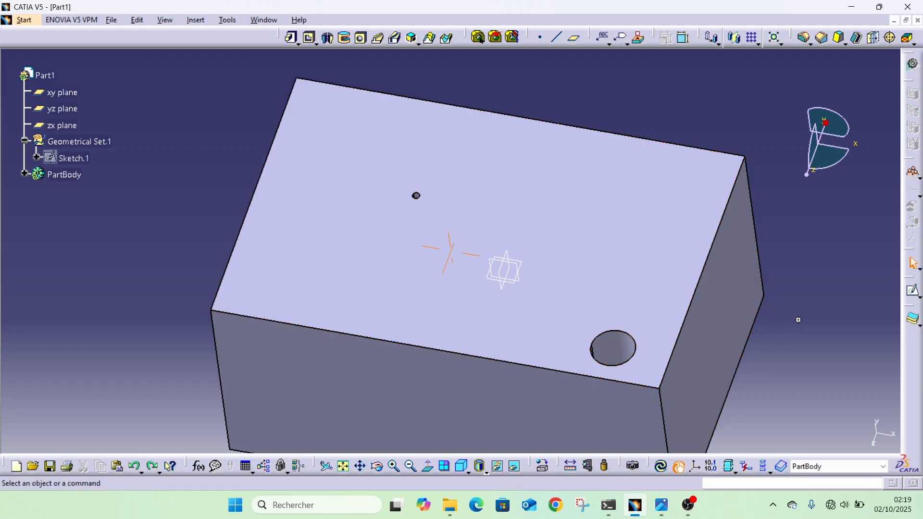
pyautogui.keyDown('ctrl'); pyautogui.moveTo(799, 319); pyautogui.dragTo(788, 374, button='middle'); pyautogui.keyUp('ctrl')
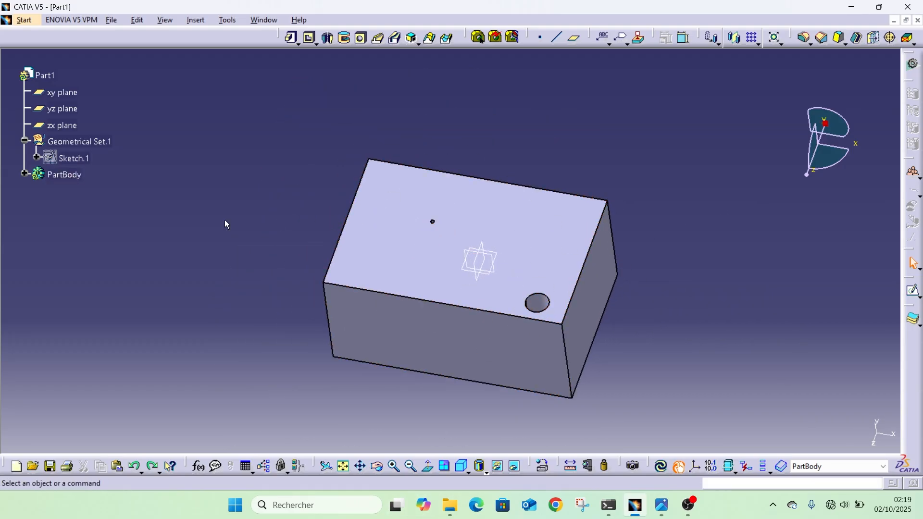
# Expand the PartBody and try to delete Pad.1 on its own.
pyautogui.click(24, 173)
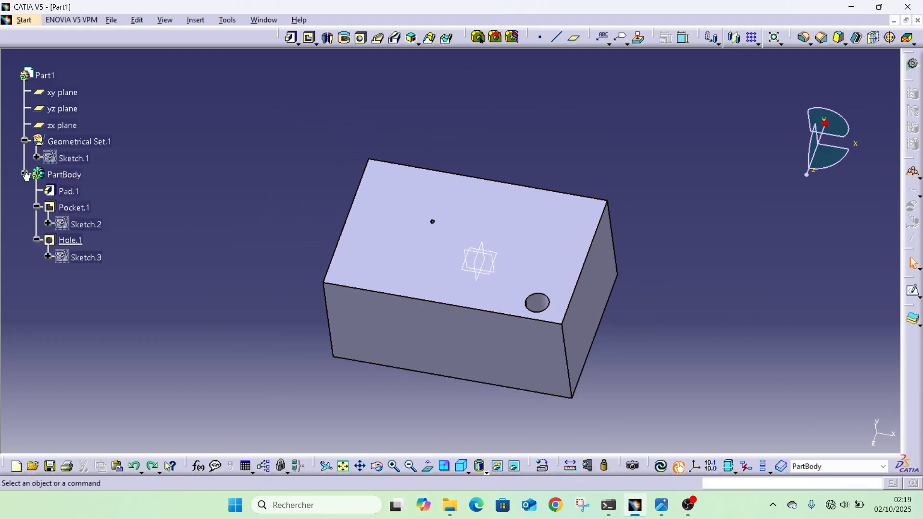
pyautogui.rightClick(54, 193)
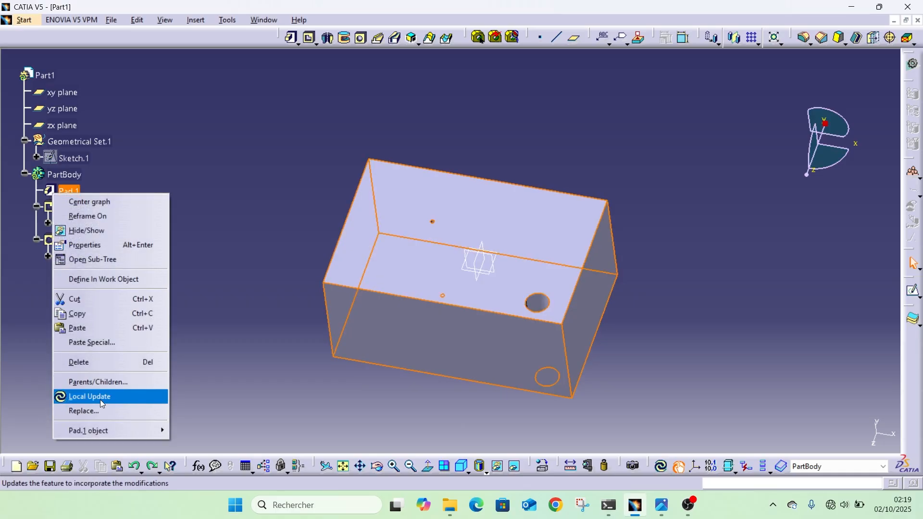
pyautogui.click(97, 362)
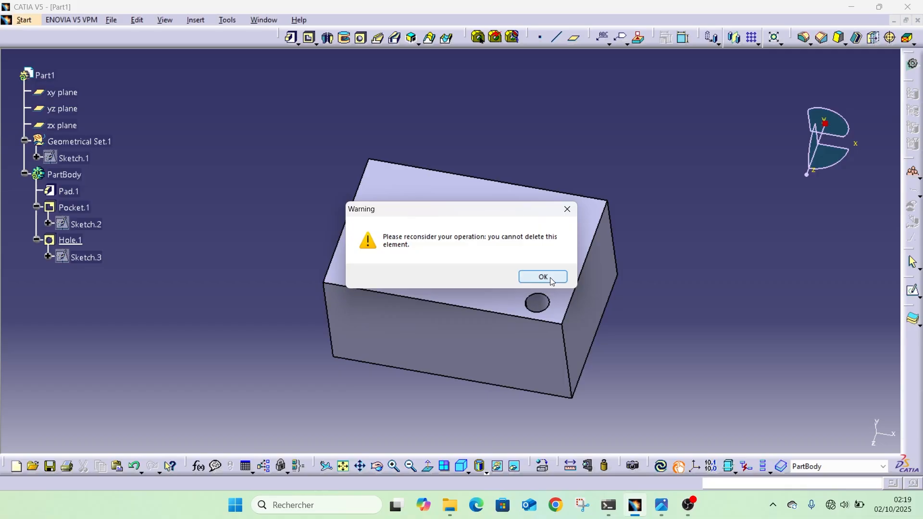
pyautogui.click(543, 278)
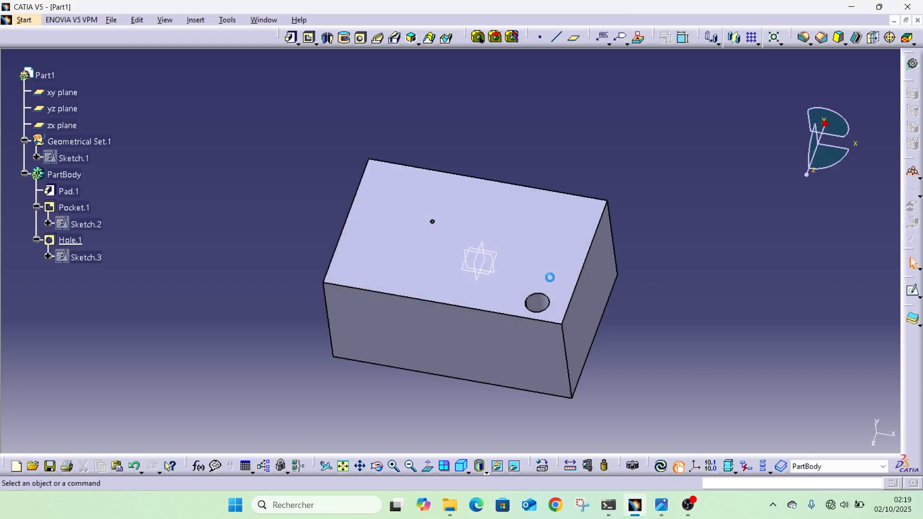
# Delete the pad's base sketch, Sketch.1, together with all of its children.
pyautogui.rightClick(70, 244)
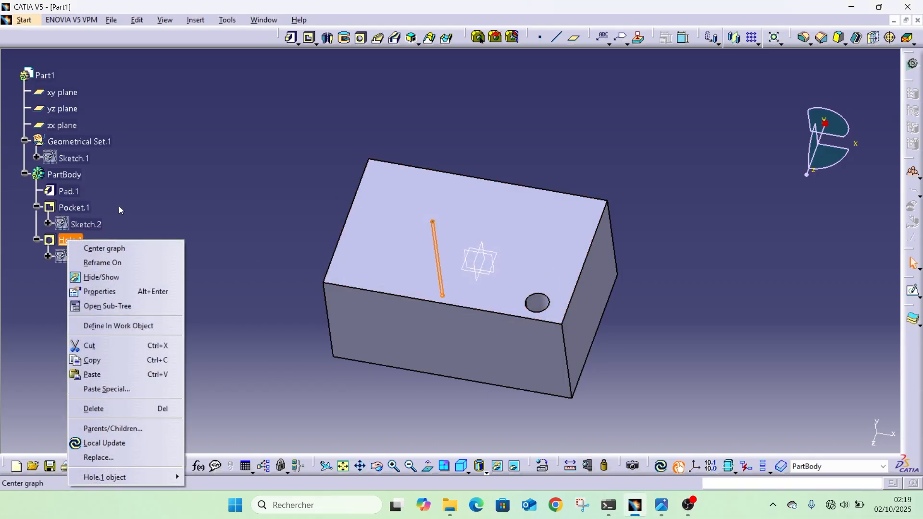
pyautogui.press('Escape')
pyautogui.rightClick(45, 155)
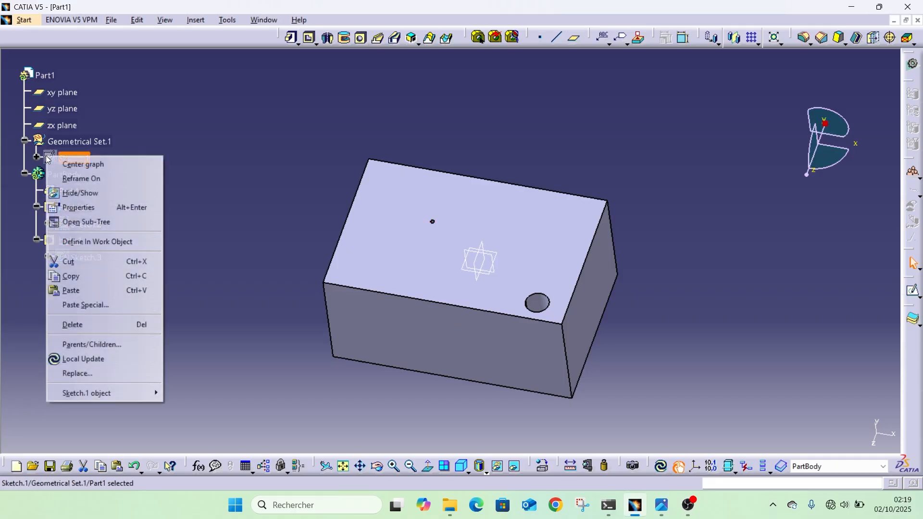
pyautogui.click(89, 330)
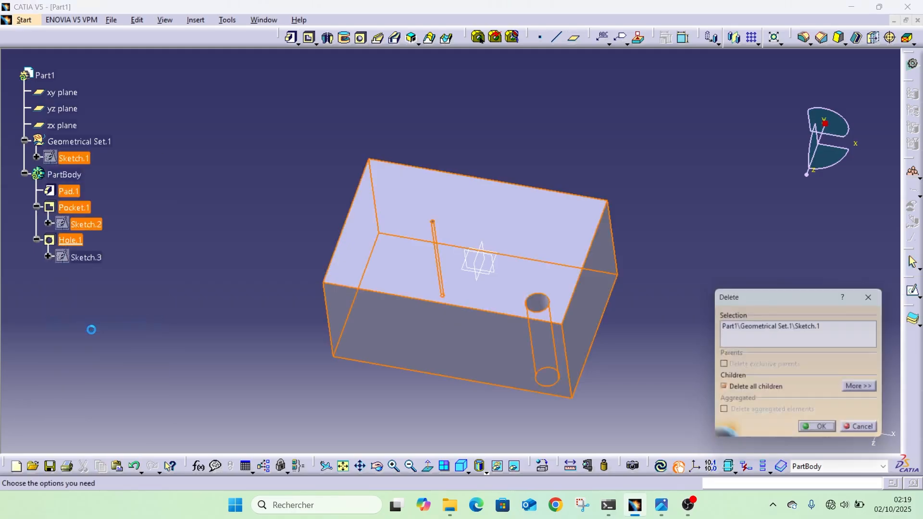
pyautogui.click(819, 432)
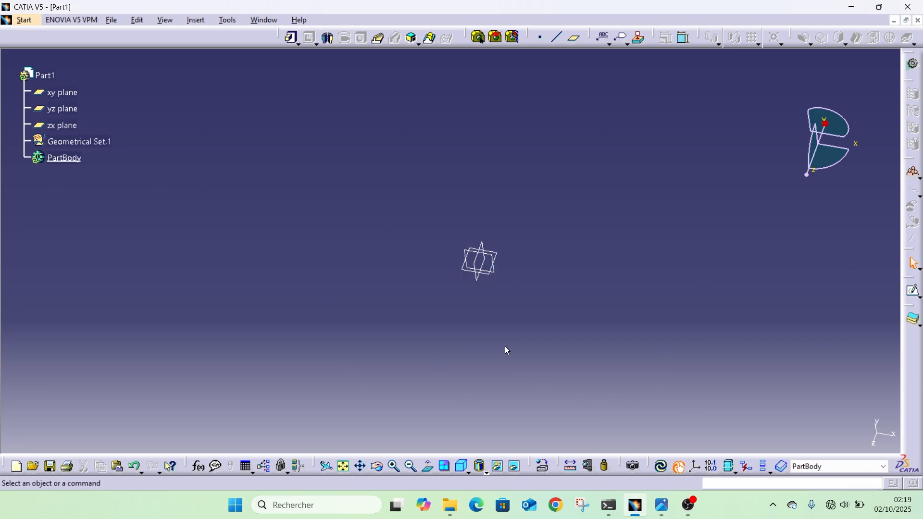
# Start a new sketch on the zx plane.
pyautogui.click(915, 293)
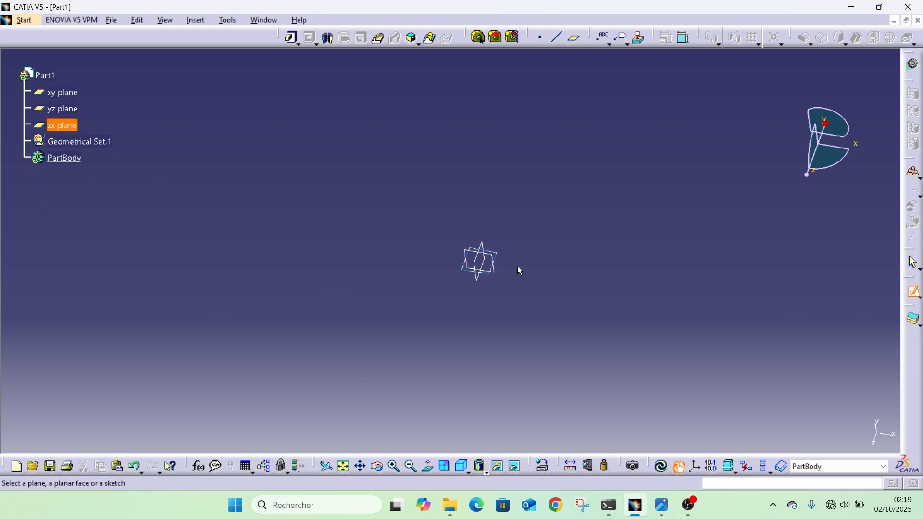
pyautogui.click(497, 257)
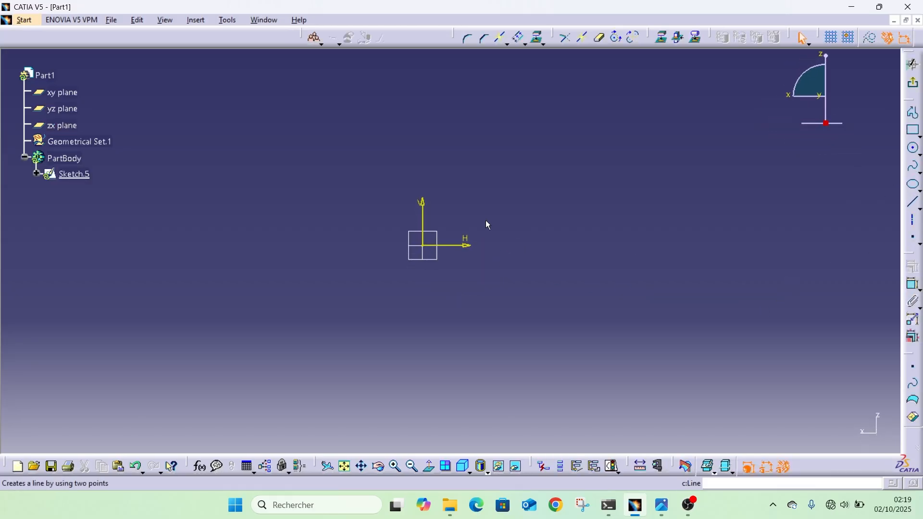
pyautogui.click(914, 150)
pyautogui.click(590, 235)
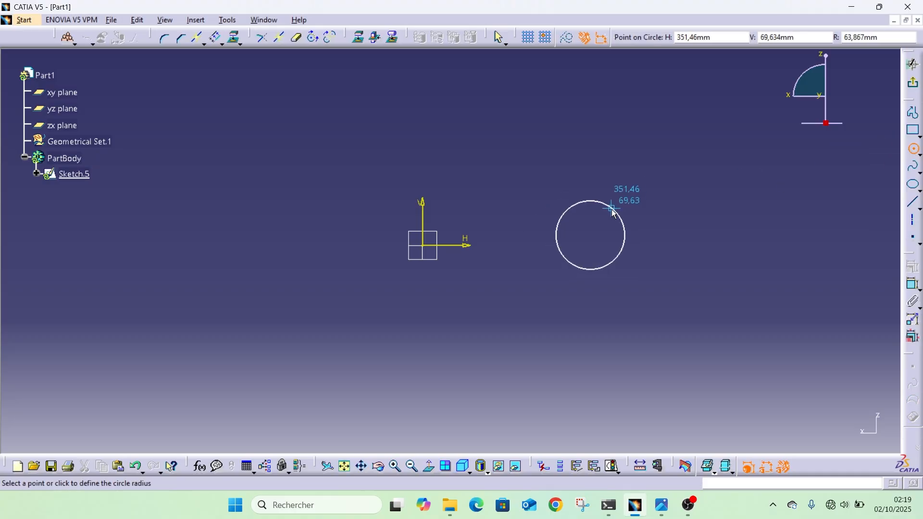
pyautogui.press('Escape')
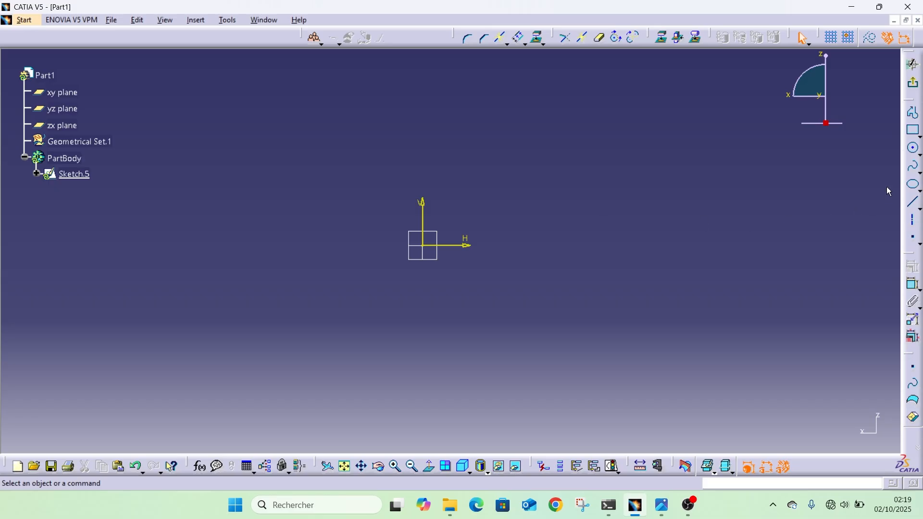
# Sketch an upright rectangle about 83 mm wide and 294 mm tall, away from the origin, with its lower edge on the horizontal axis.
pyautogui.click(912, 132)
pyautogui.click(589, 87)
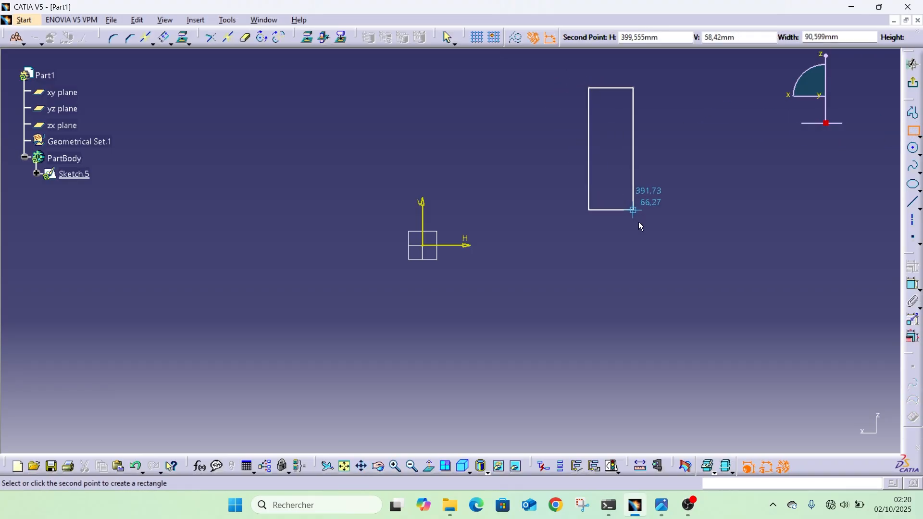
pyautogui.click(633, 245)
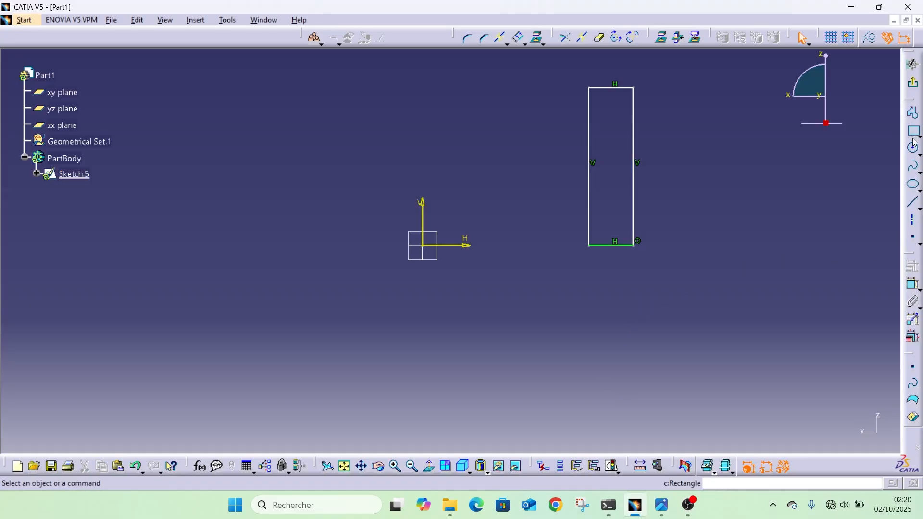
# Dimension the rectangle's height and its width, placing the dimensions outside the profile.
pyautogui.click(912, 284)
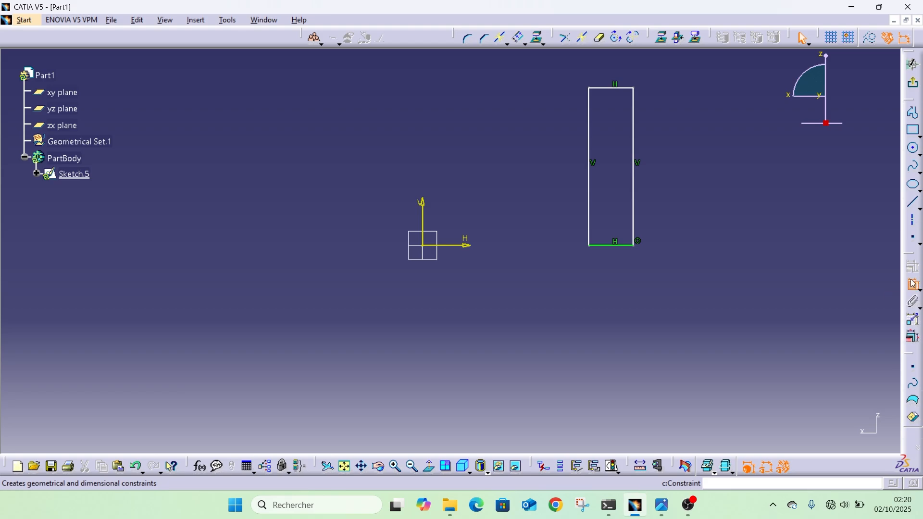
pyautogui.click(593, 194)
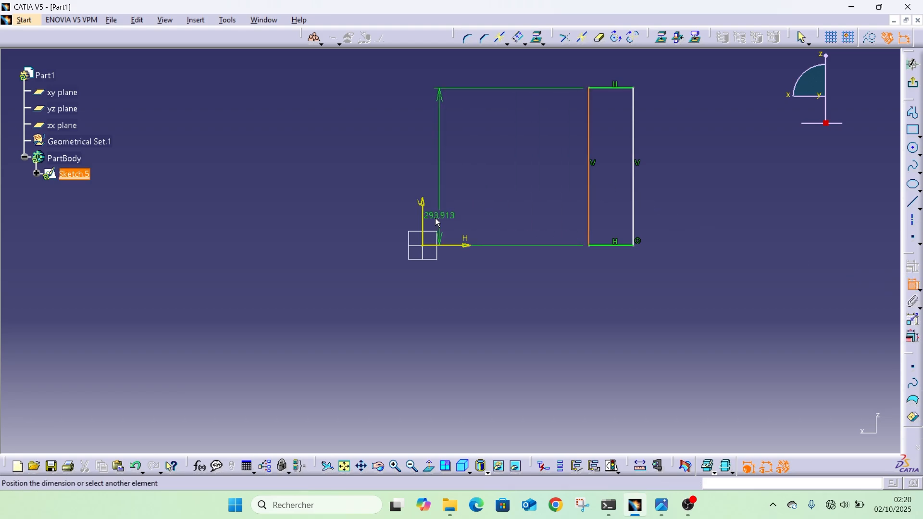
pyautogui.click(552, 197)
pyautogui.click(628, 88)
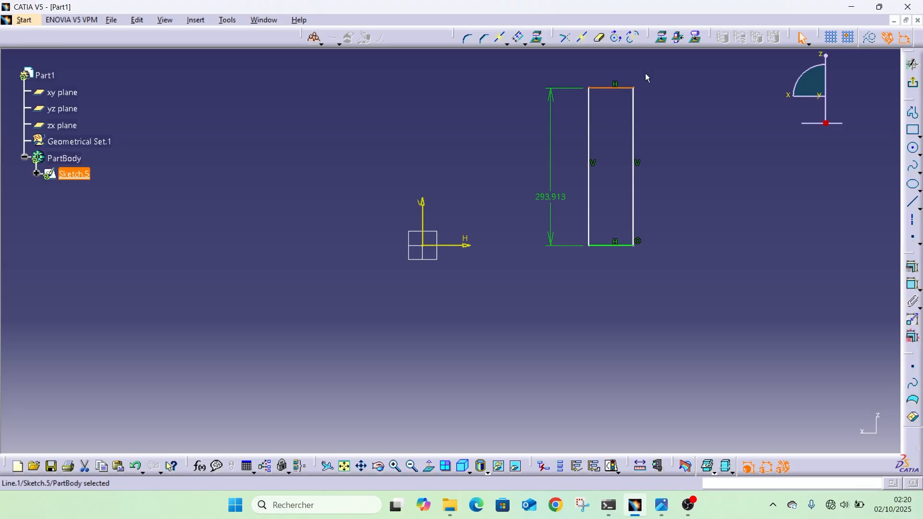
pyautogui.click(912, 267)
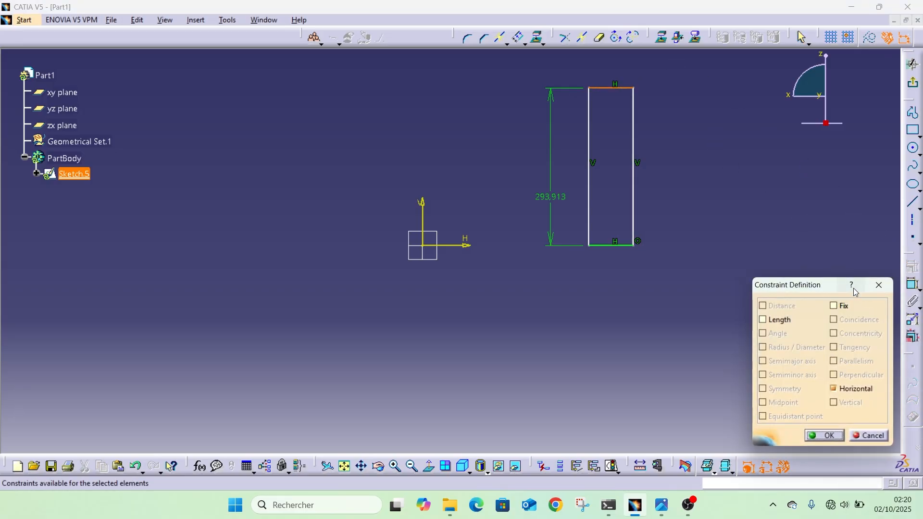
pyautogui.click(876, 286)
pyautogui.click(913, 284)
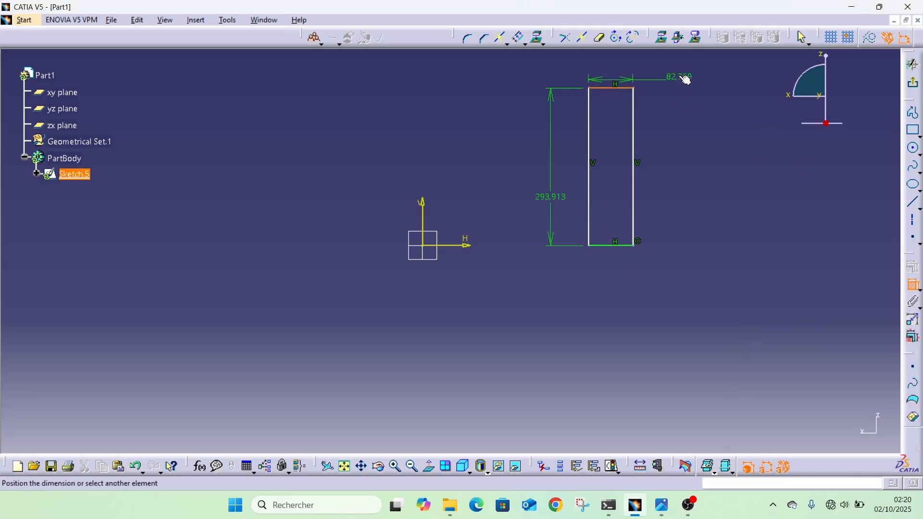
pyautogui.click(682, 76)
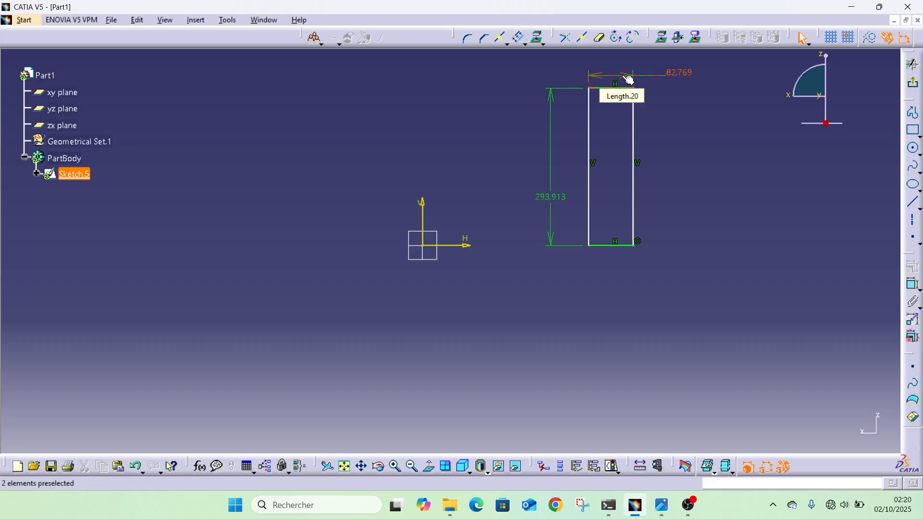
# Dimension the distance from the vertical axis to the rectangle's nearer side, and exit the sketch.
pyautogui.click(913, 284)
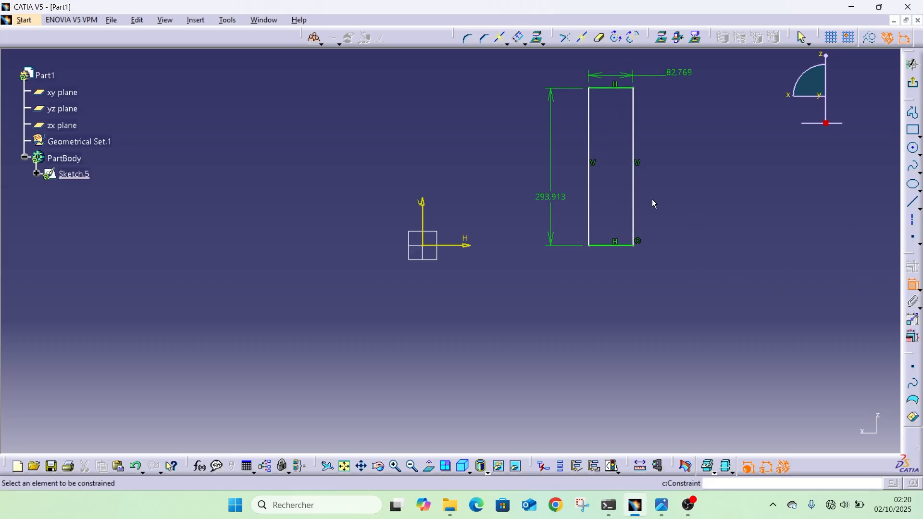
pyautogui.click(590, 139)
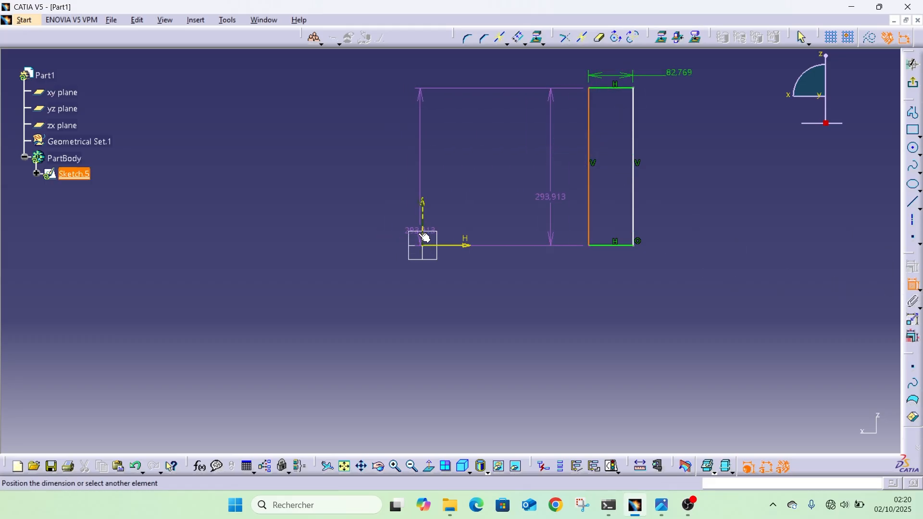
pyautogui.click(429, 225)
pyautogui.click(515, 196)
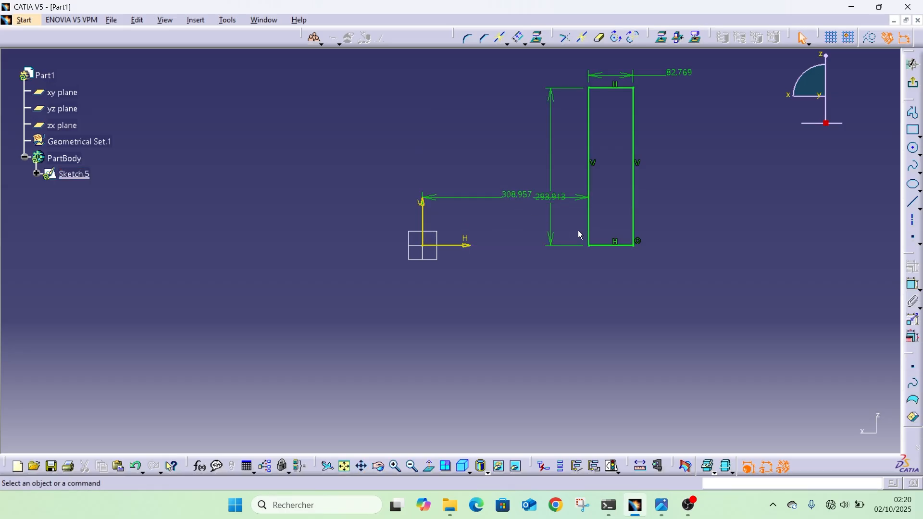
pyautogui.click(913, 83)
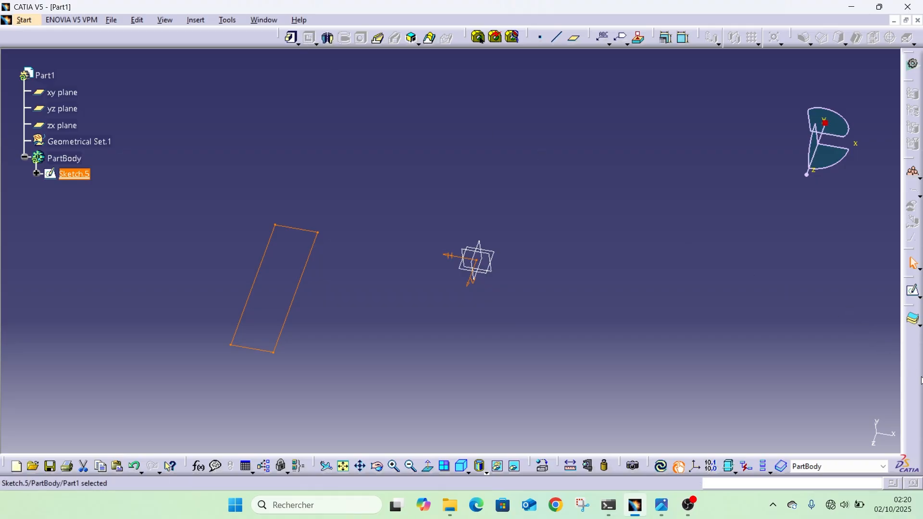
# Rearrange the docked toolbars so that all the sketch-based feature tools show in the vertical dock.
pyautogui.moveTo(920, 380); pyautogui.dragTo(919, 379)
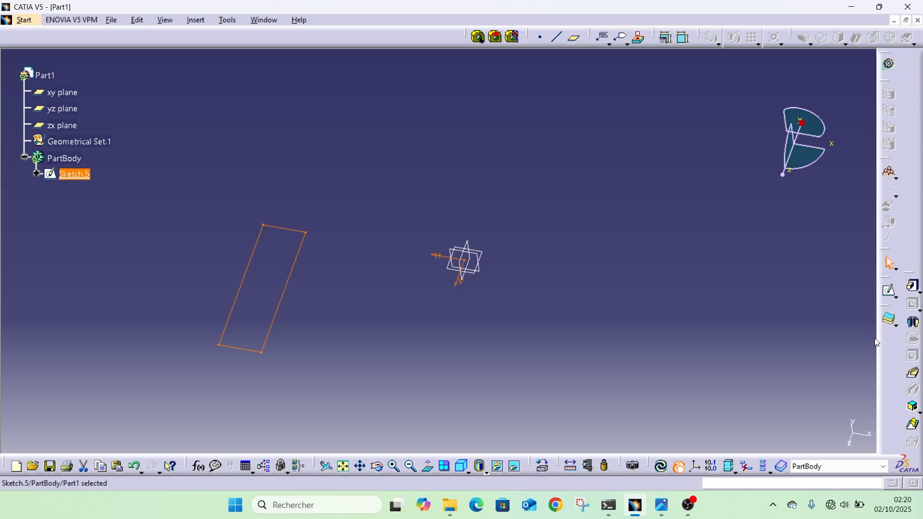
pyautogui.moveTo(875, 338); pyautogui.dragTo(887, 333)
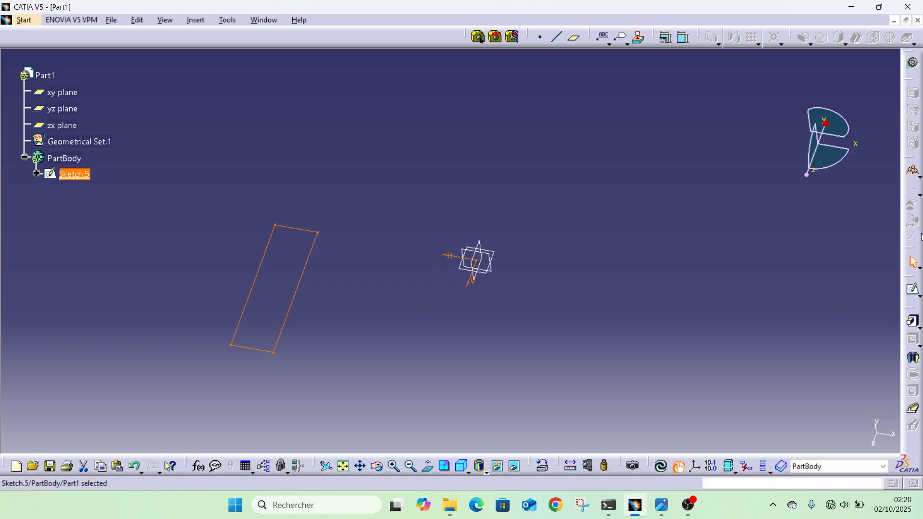
pyautogui.moveTo(443, 43); pyautogui.dragTo(442, 42)
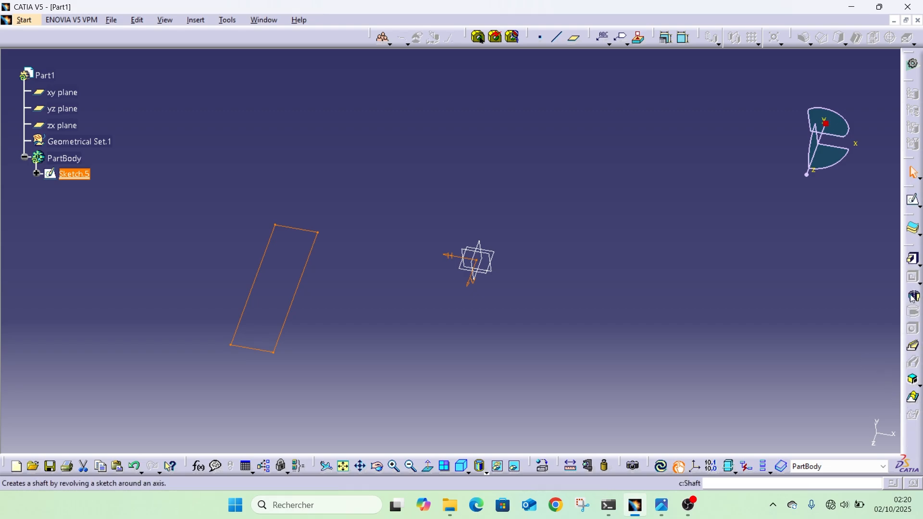
pyautogui.click(912, 299)
pyautogui.moveTo(422, 379)
pyautogui.mouseDown(button='middle')
pyautogui.moveTo(457, 279)
pyautogui.moveTo(453, 57)
pyautogui.mouseUp(button='middle')
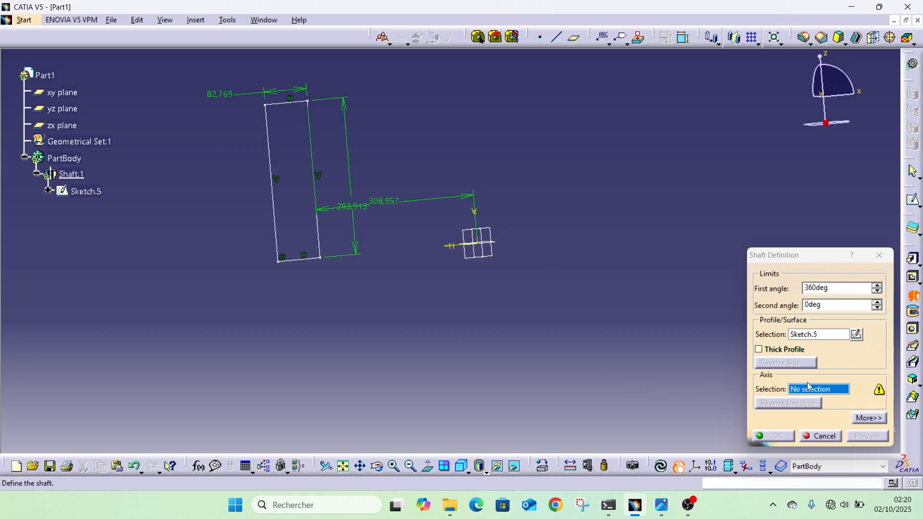
pyautogui.moveTo(472, 308); pyautogui.dragTo(498, 168, button='middle')
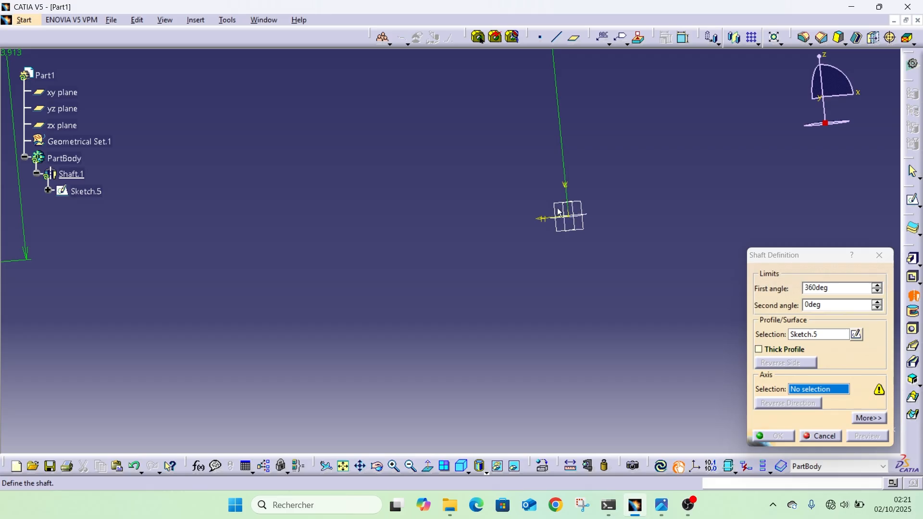
pyautogui.moveTo(382, 229)
pyautogui.mouseDown(button='middle')
pyautogui.moveTo(428, 319)
pyautogui.moveTo(429, 342)
pyautogui.mouseUp(button='middle')
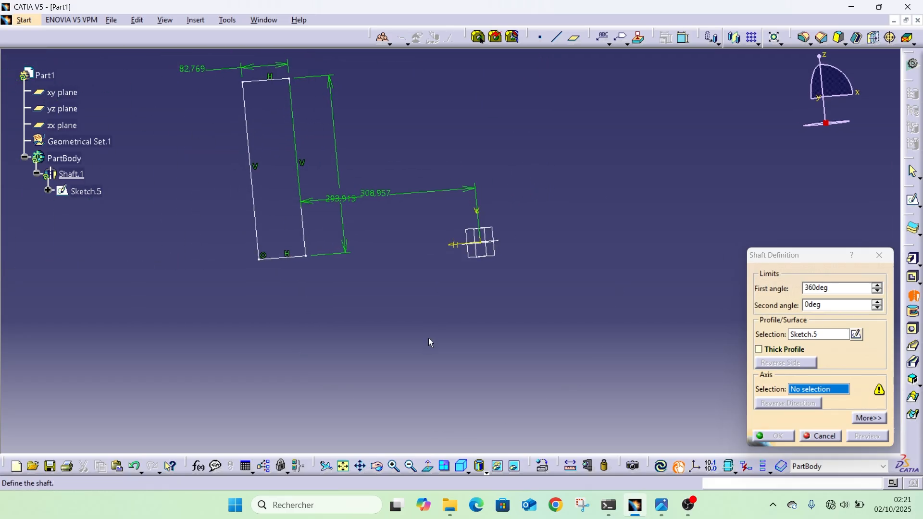
pyautogui.click(820, 435)
# Create a Shaft by revolving the rectangle sketch 360 degrees around the sketch's vertical axis.
pyautogui.moveTo(418, 285)
pyautogui.mouseDown(button='middle')
pyautogui.moveTo(320, 238)
pyautogui.moveTo(563, 282)
pyautogui.mouseUp(button='middle')
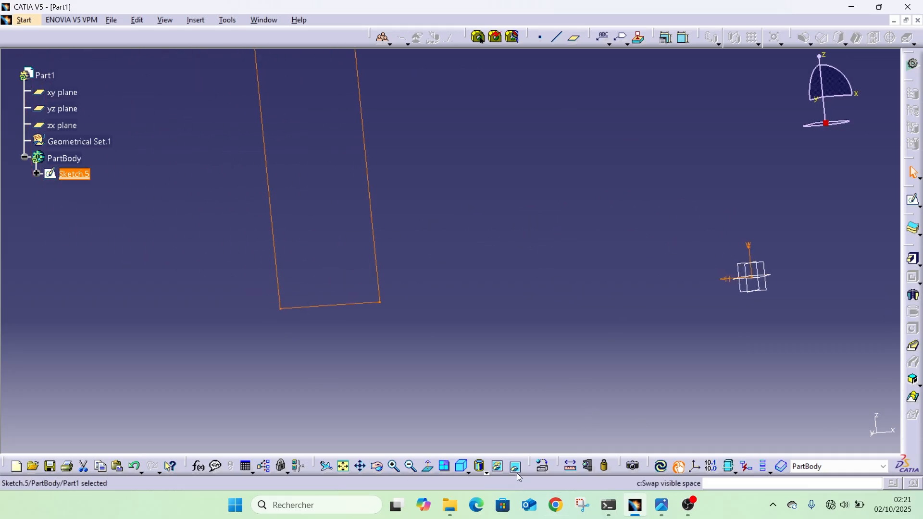
pyautogui.click(427, 467)
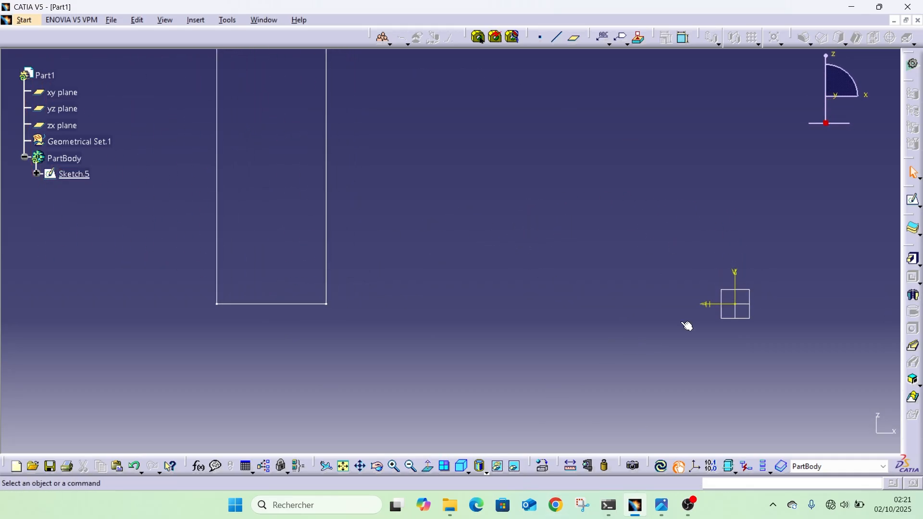
pyautogui.click(911, 295)
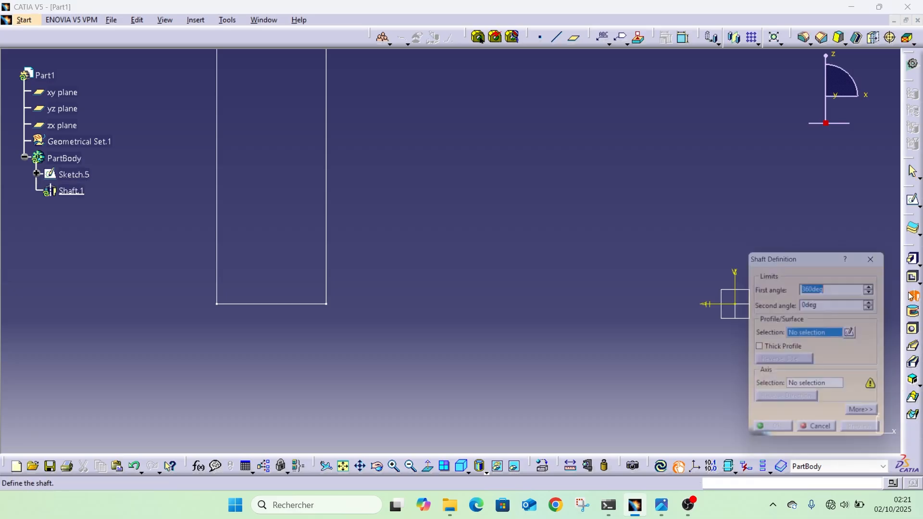
pyautogui.click(327, 259)
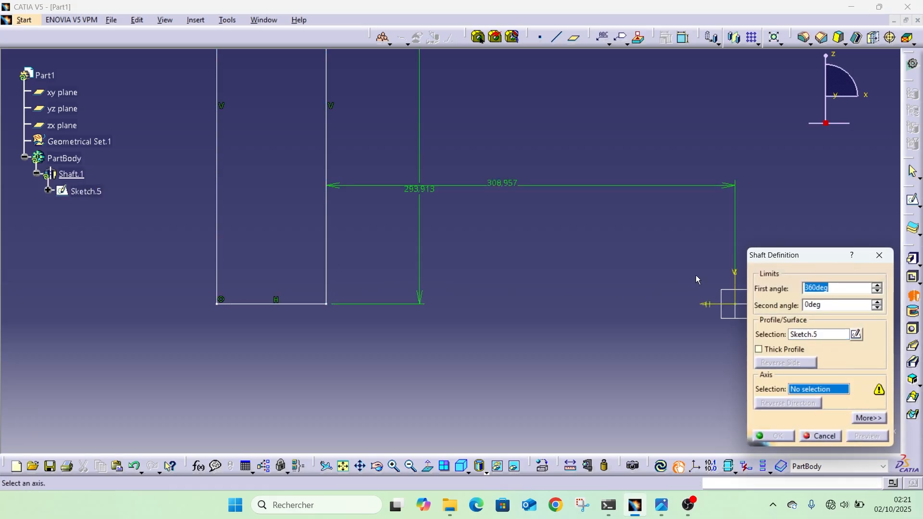
pyautogui.click(734, 288)
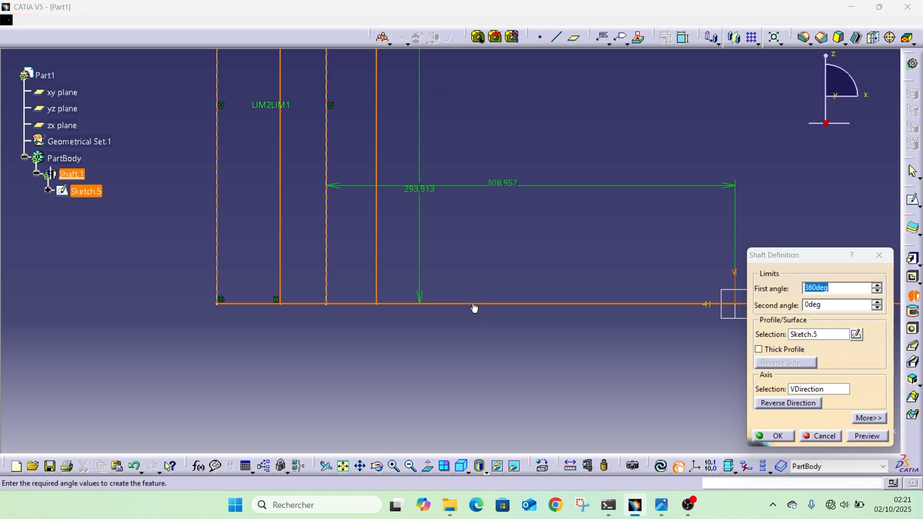
pyautogui.moveTo(474, 308); pyautogui.dragTo(539, 315, button='middle')
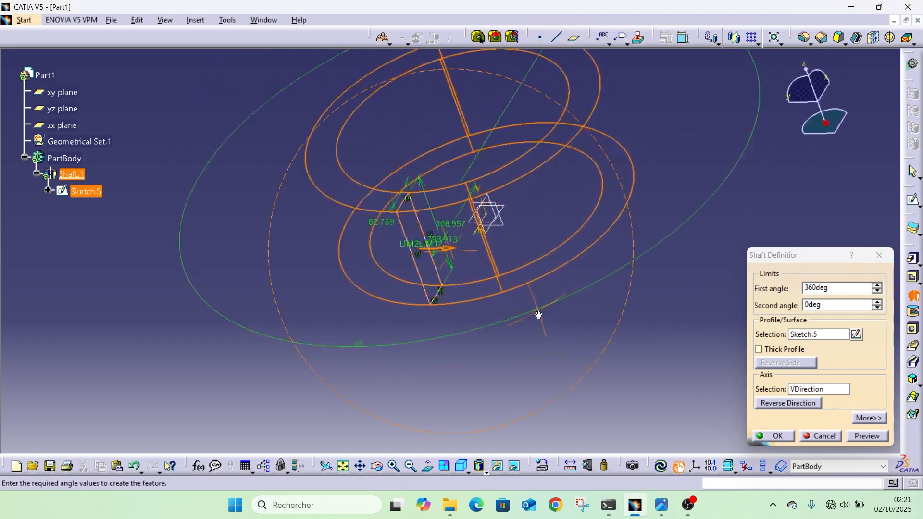
pyautogui.click(773, 436)
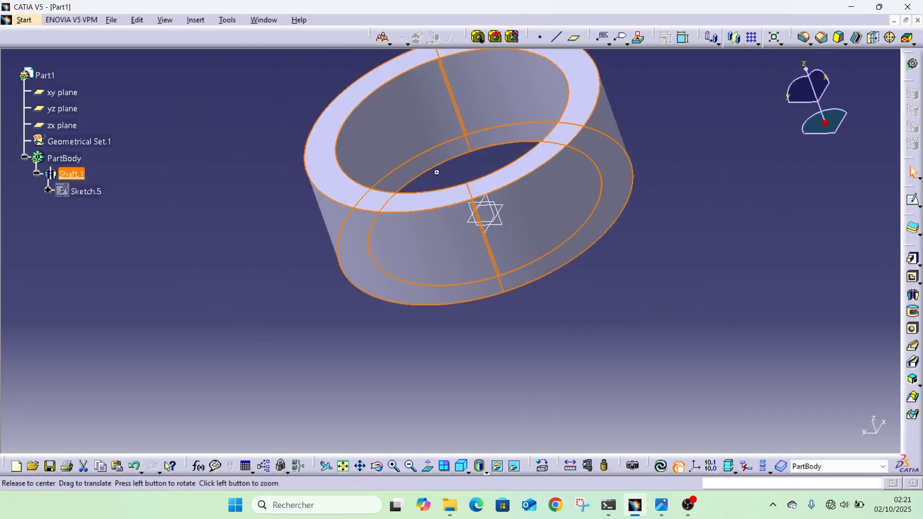
# Round the outer circular edge of one ring end with a 5 mm Edge Fillet, using Tangency selection mode.
pyautogui.moveTo(437, 172); pyautogui.dragTo(512, 278, button='middle')
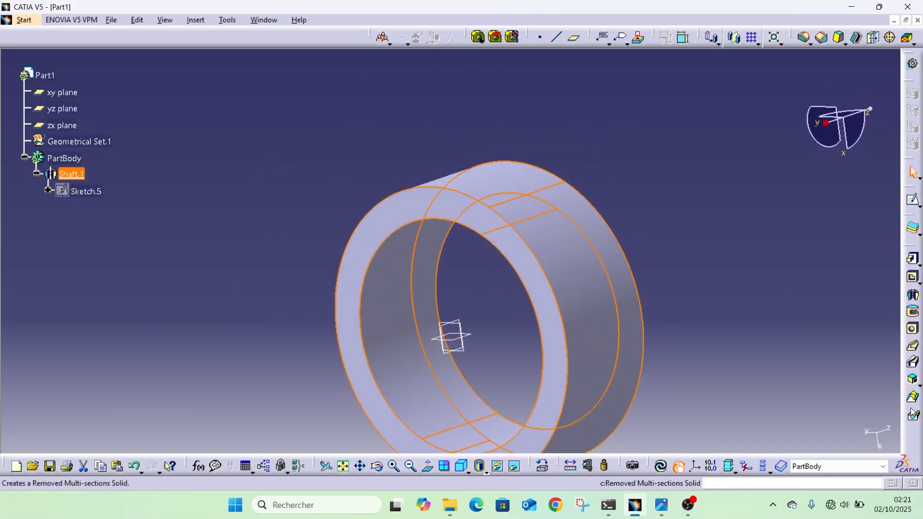
pyautogui.moveTo(748, 287); pyautogui.dragTo(726, 337, button='middle')
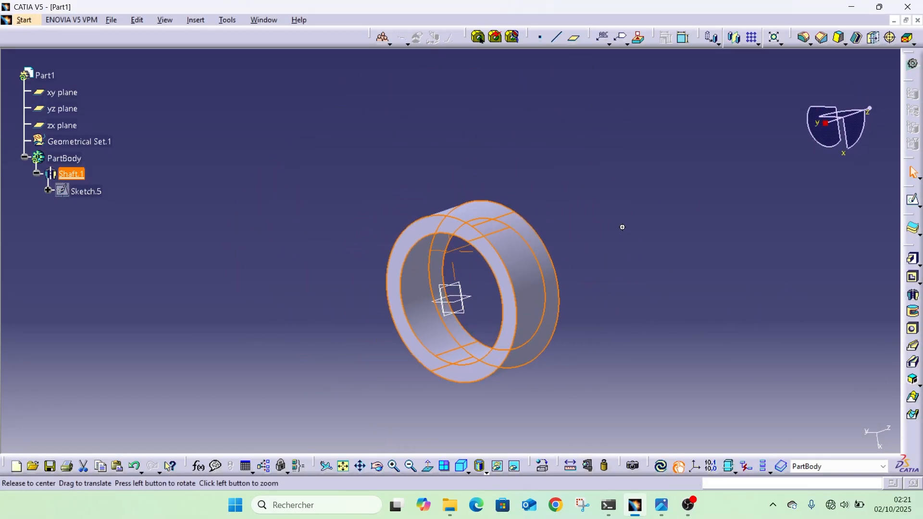
pyautogui.moveTo(620, 227); pyautogui.dragTo(563, 396, button='middle')
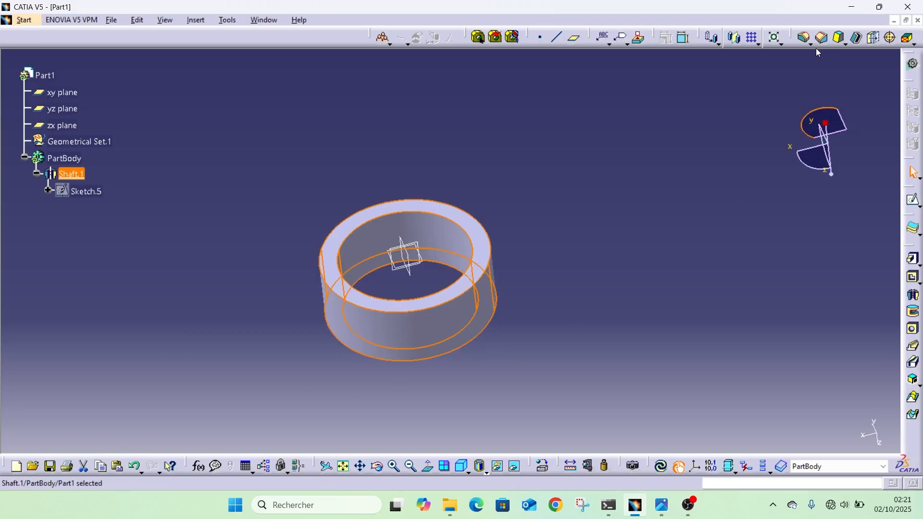
pyautogui.click(635, 214)
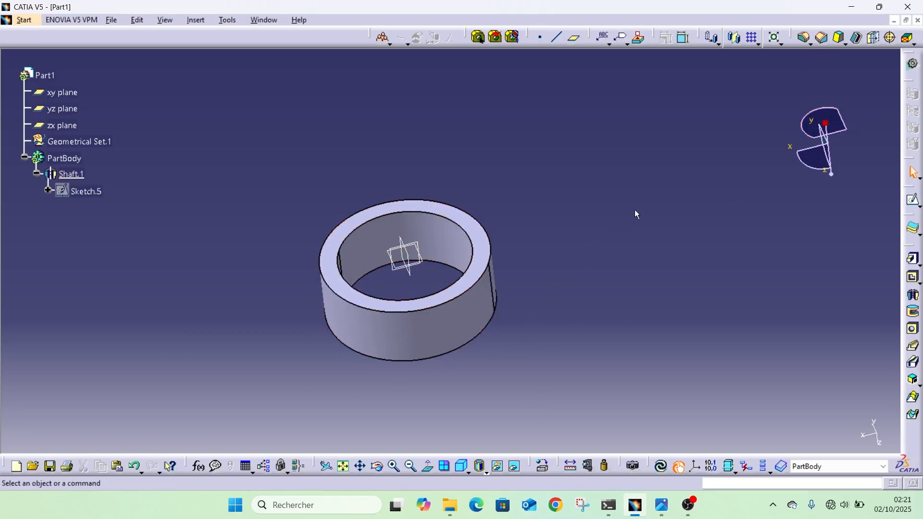
pyautogui.moveTo(753, 105); pyautogui.dragTo(665, 136, button='middle')
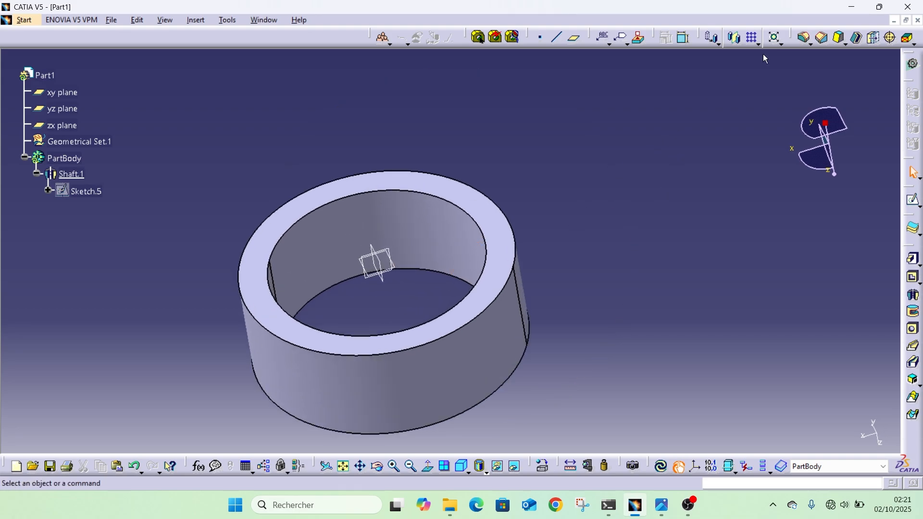
pyautogui.click(805, 39)
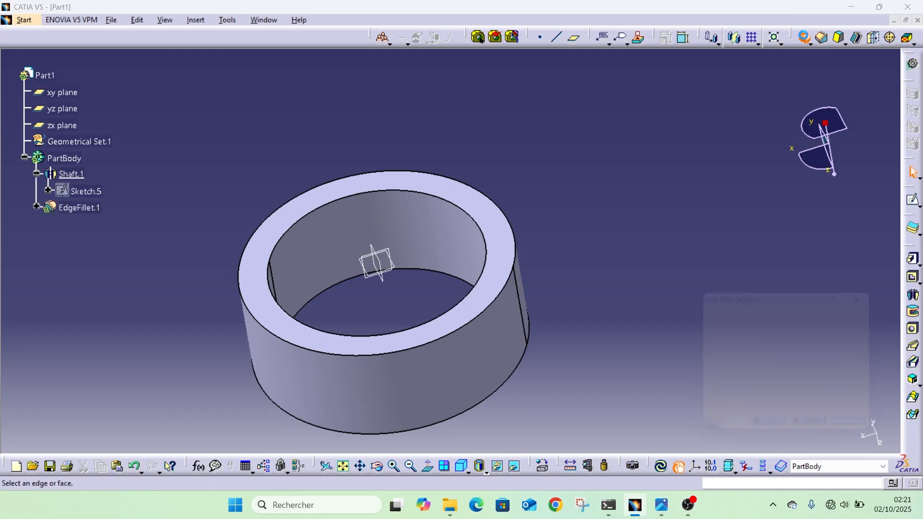
pyautogui.click(493, 310)
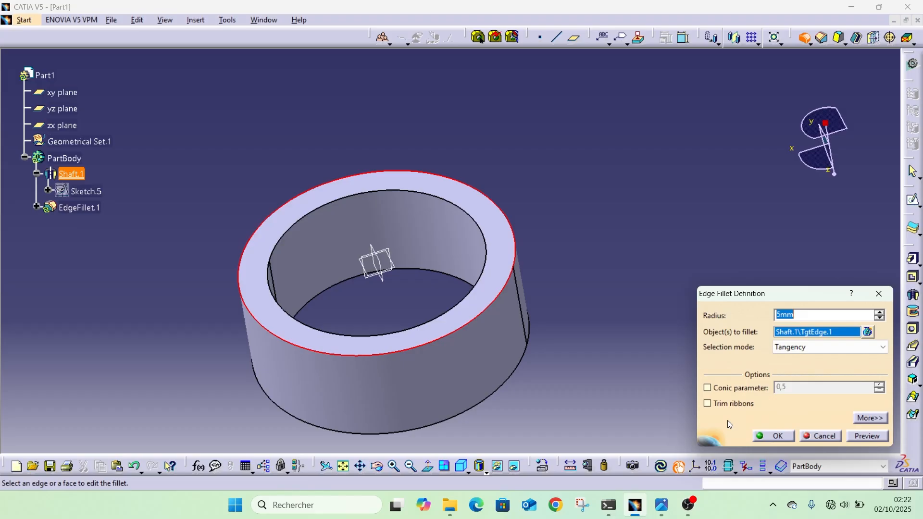
pyautogui.click(814, 347)
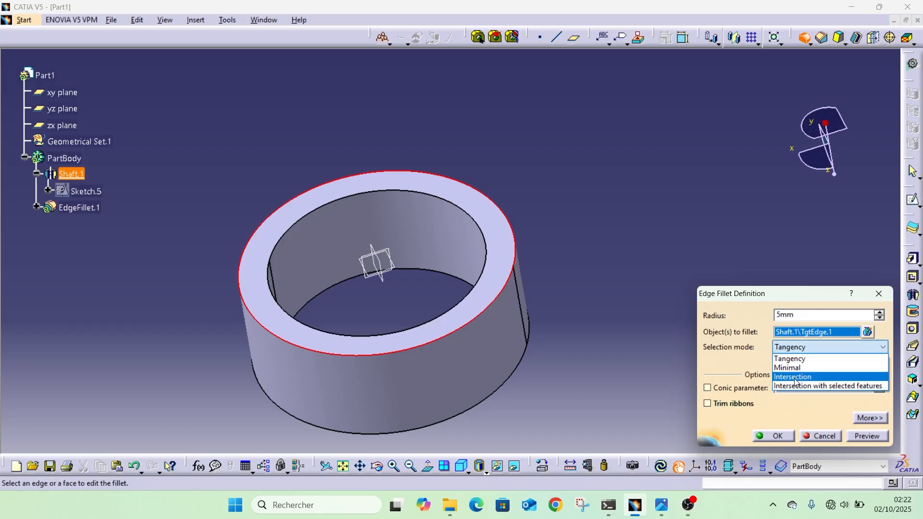
pyautogui.click(807, 357)
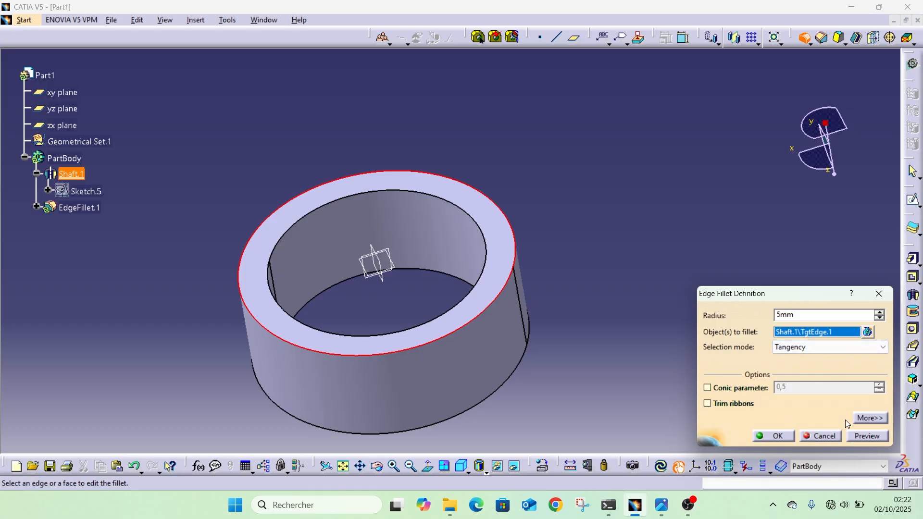
pyautogui.click(779, 437)
pyautogui.moveTo(529, 329); pyautogui.dragTo(475, 198, button='middle')
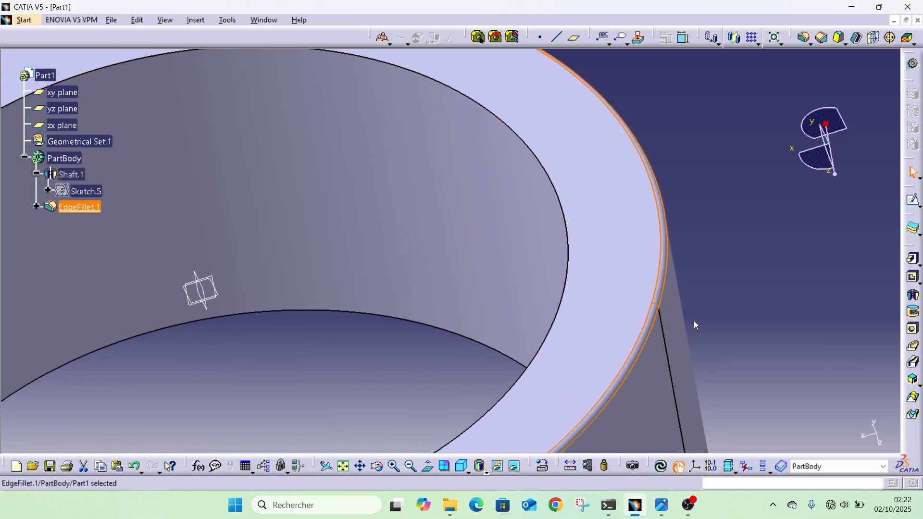
# Set the radius of the ring's outer edge fillet to 25 mm.
pyautogui.moveTo(786, 240); pyautogui.dragTo(773, 372, button='middle')
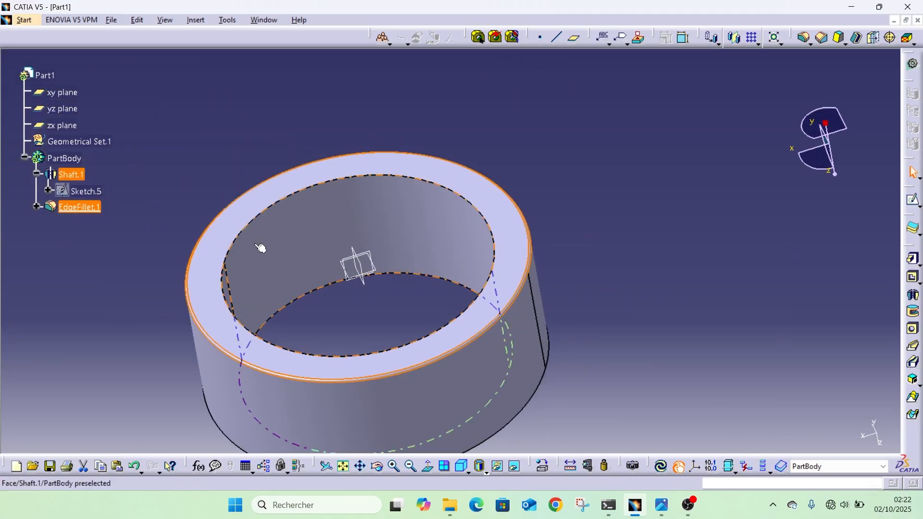
pyautogui.doubleClick(189, 274)
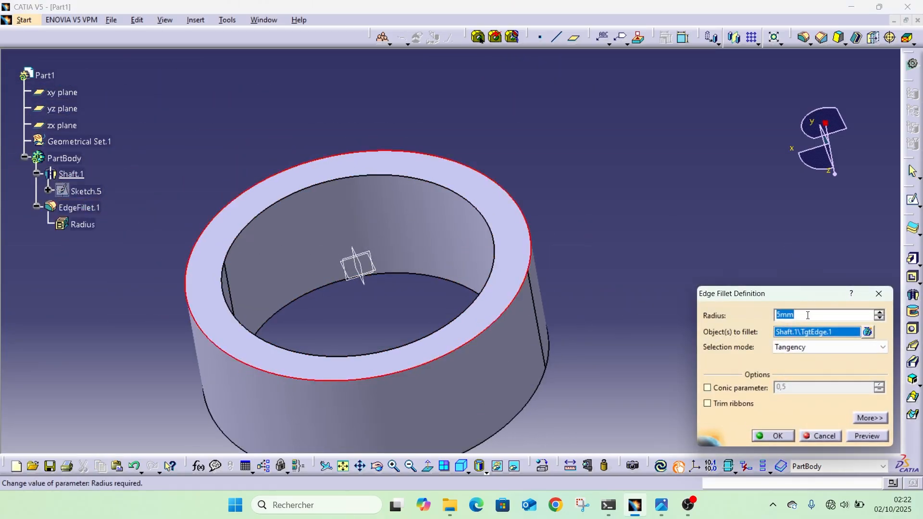
pyautogui.moveTo(808, 314); pyautogui.dragTo(716, 317)
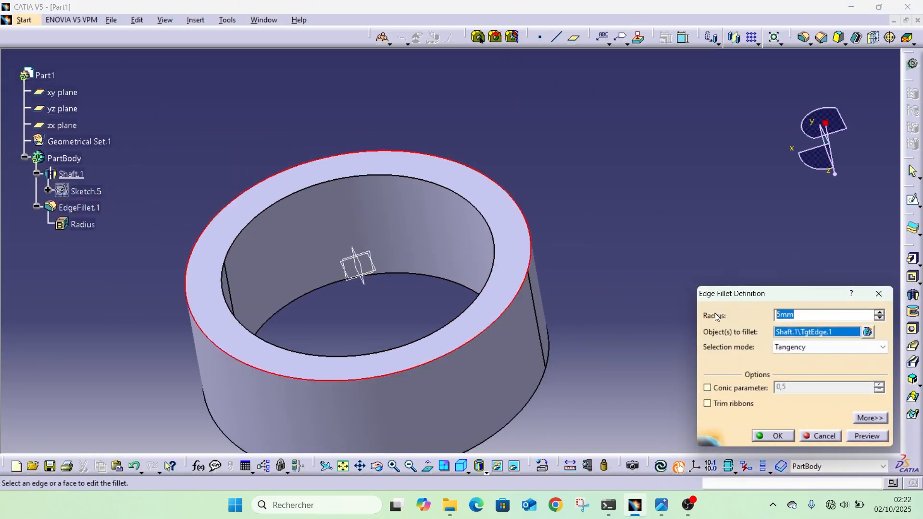
pyautogui.write('25')
pyautogui.click(779, 435)
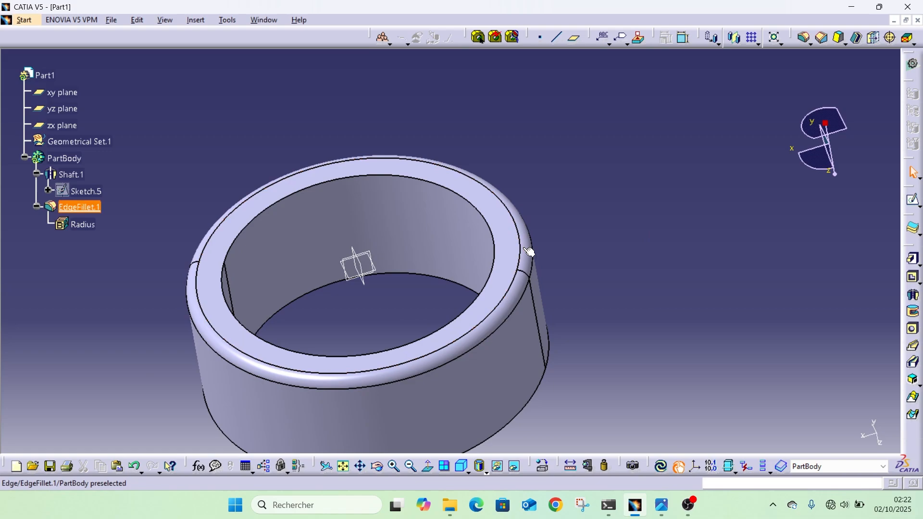
# Chamfer the inner circular edge at the ring's filleted end with a 10 mm length and a 45 degree angle.
pyautogui.click(822, 37)
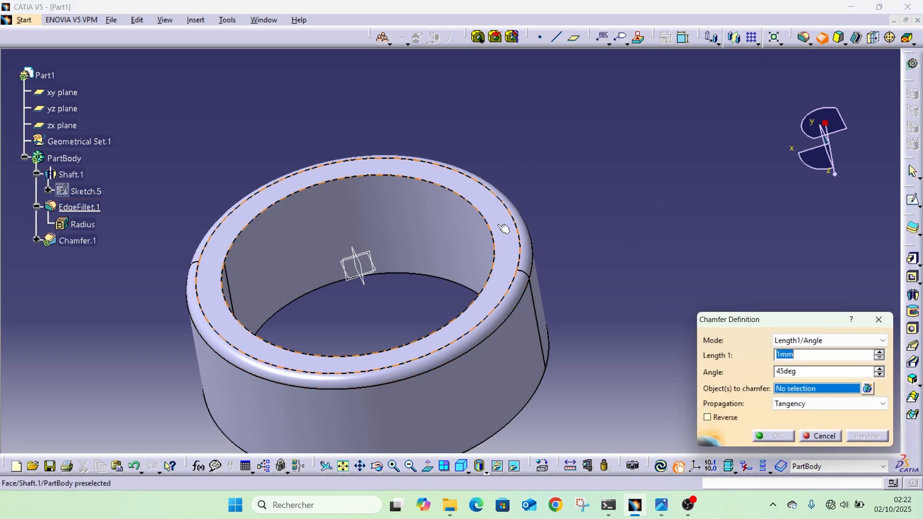
pyautogui.click(493, 268)
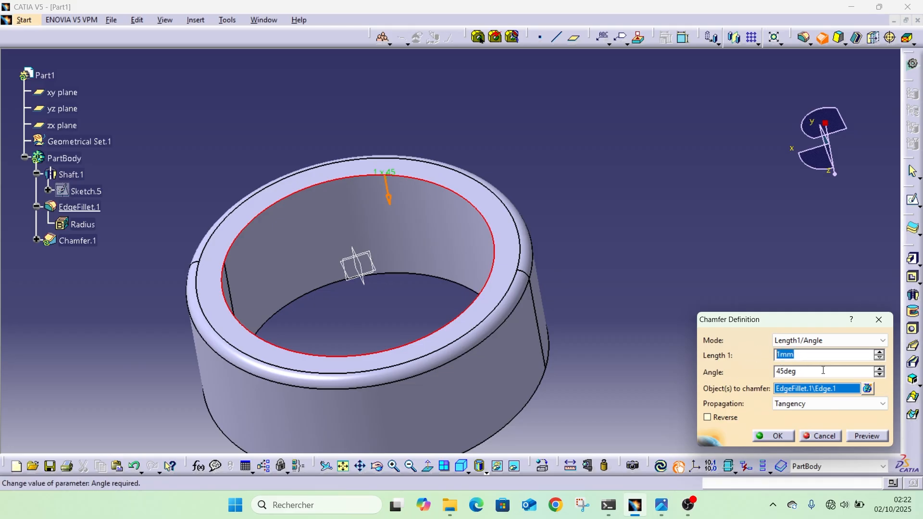
pyautogui.write('10')
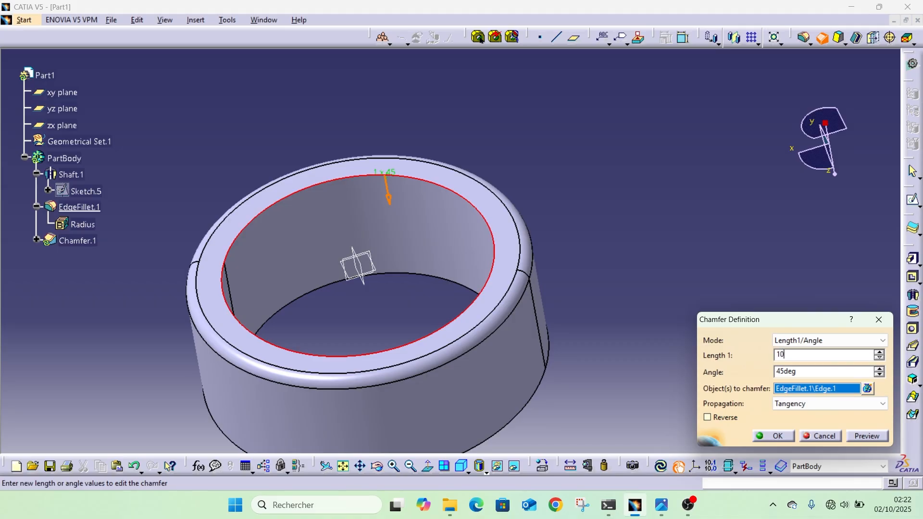
pyautogui.click(725, 228)
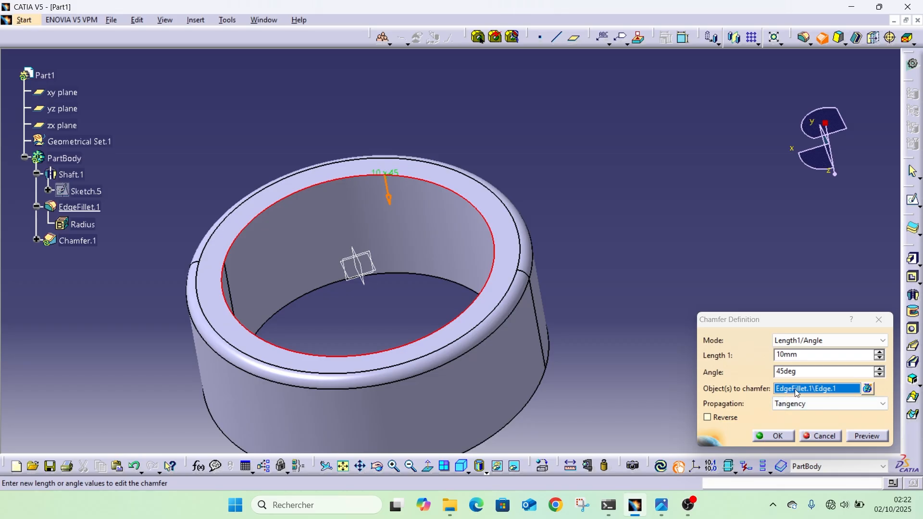
pyautogui.click(771, 436)
pyautogui.moveTo(464, 242); pyautogui.dragTo(587, 216, button='middle')
pyautogui.moveTo(358, 284); pyautogui.dragTo(293, 355, button='middle')
# Set the length of the inner edge chamfer to 30 mm.
pyautogui.doubleClick(75, 240)
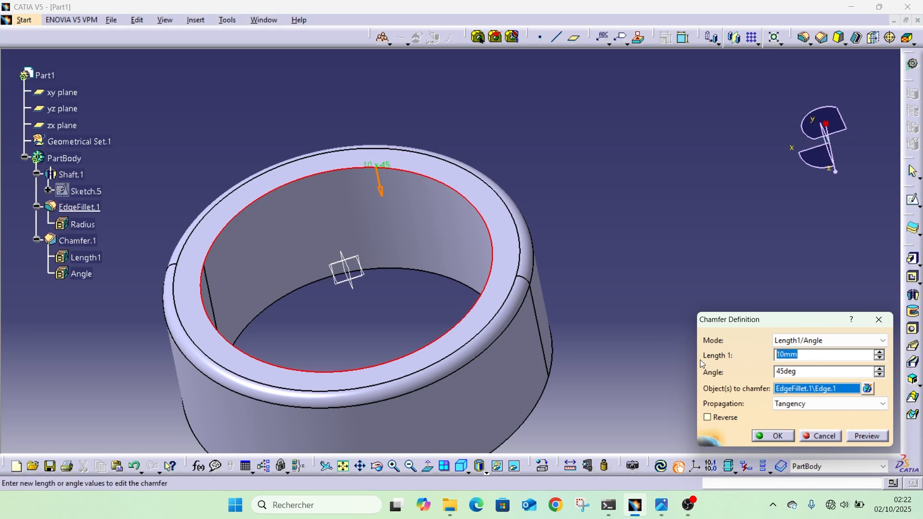
pyautogui.write('30')
pyautogui.click(714, 224)
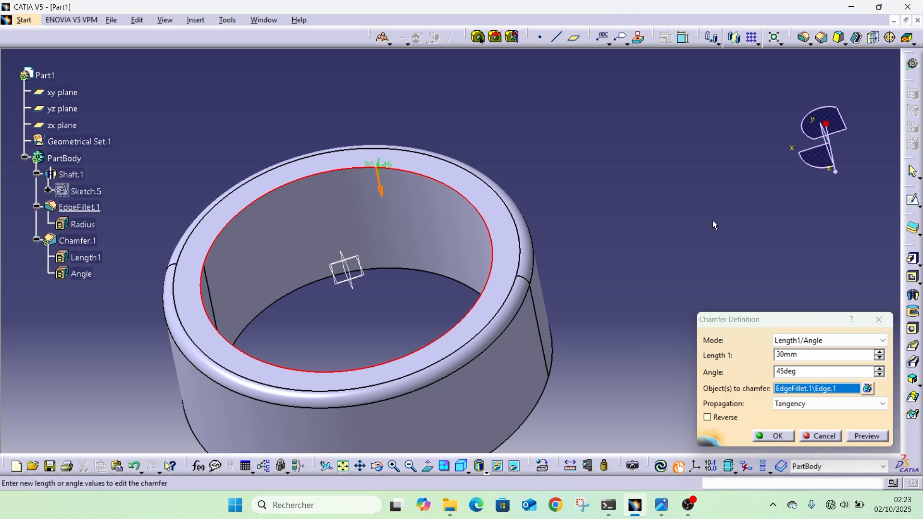
pyautogui.click(773, 436)
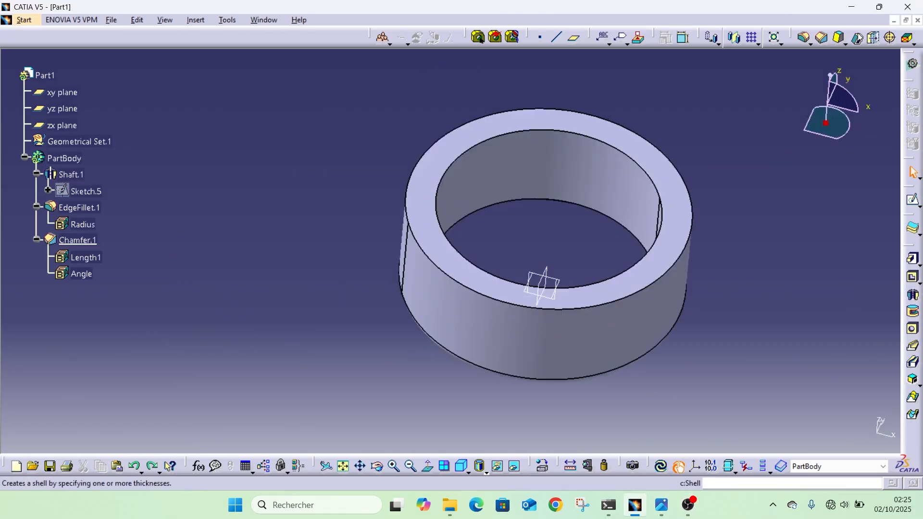
# Shell the ring with a 5 mm inside thickness, removing the flat end face opposite the fillet.
pyautogui.click(857, 38)
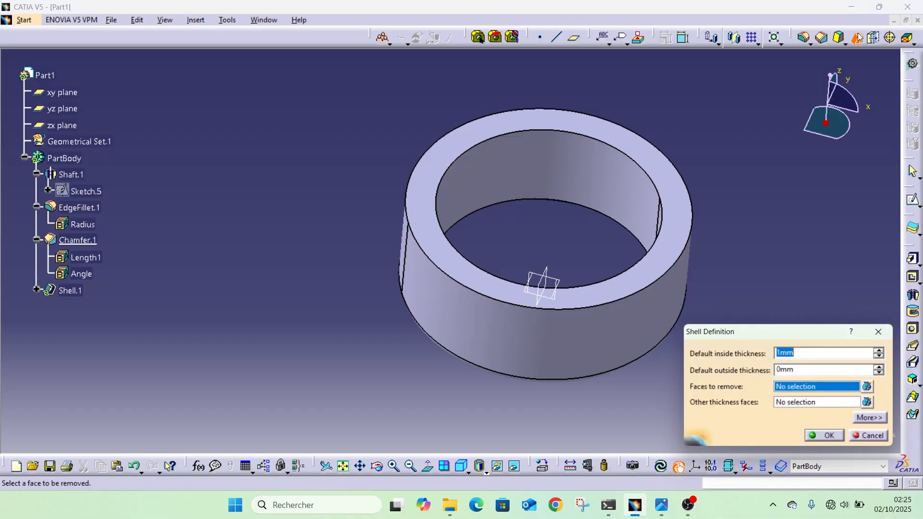
pyautogui.click(683, 210)
pyautogui.click(790, 353)
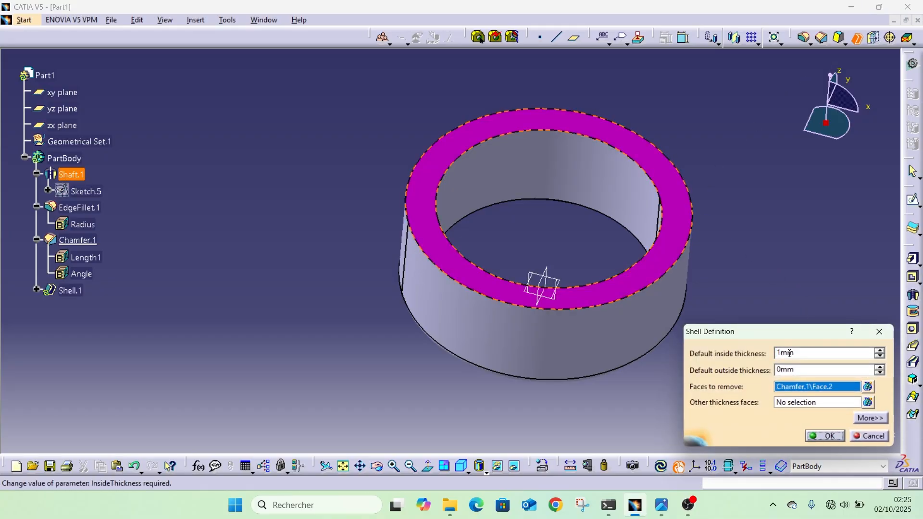
pyautogui.doubleClick(804, 353)
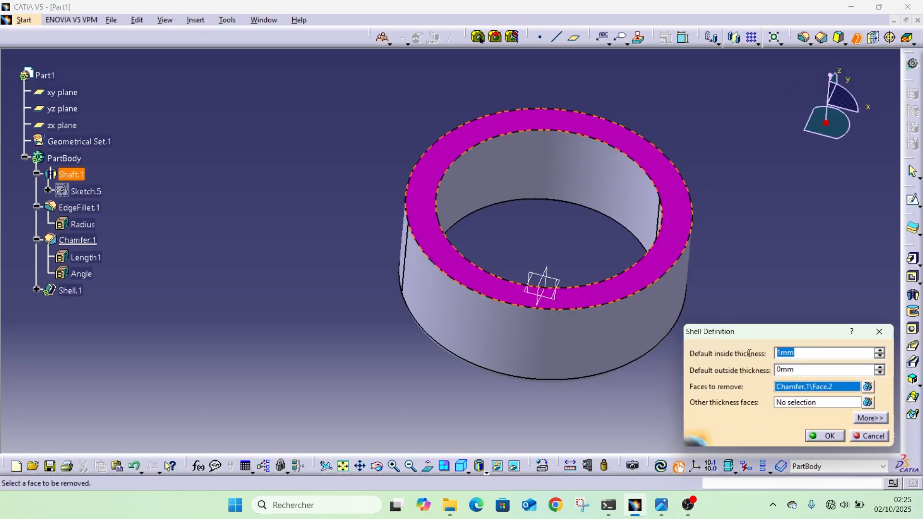
pyautogui.click(879, 351)
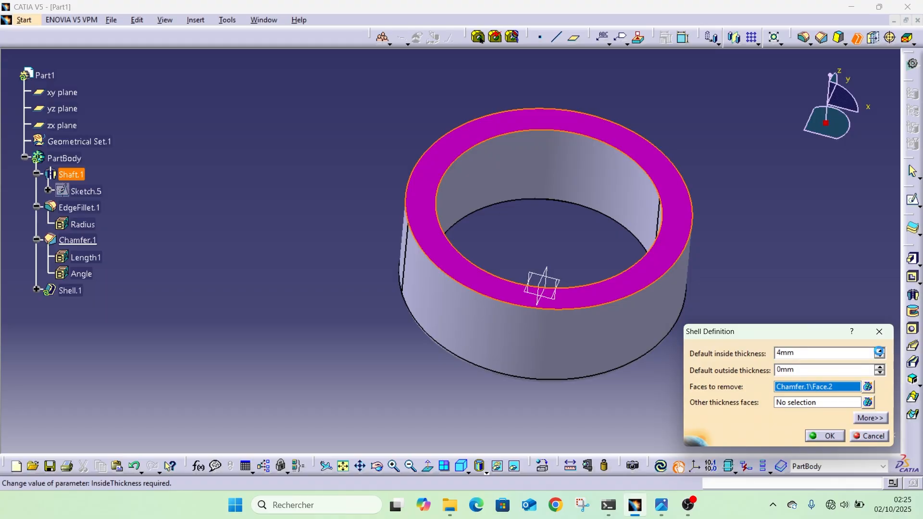
pyautogui.click(832, 436)
pyautogui.moveTo(777, 167); pyautogui.dragTo(740, 136, button='middle')
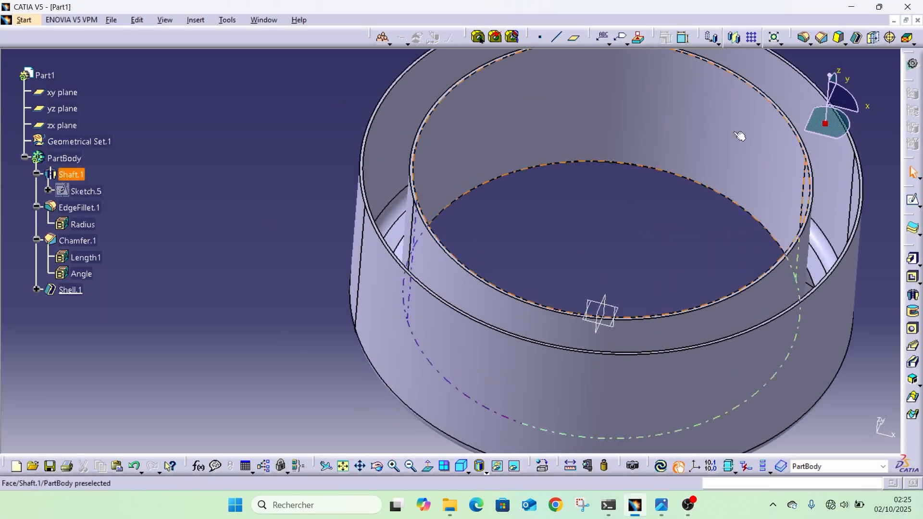
pyautogui.moveTo(383, 164); pyautogui.dragTo(437, 200, button='middle')
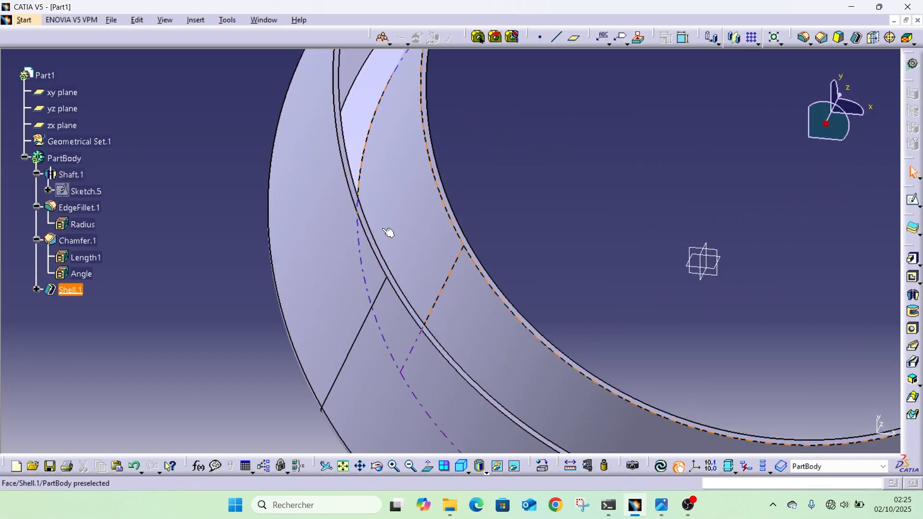
pyautogui.moveTo(722, 198); pyautogui.dragTo(666, 219, button='middle')
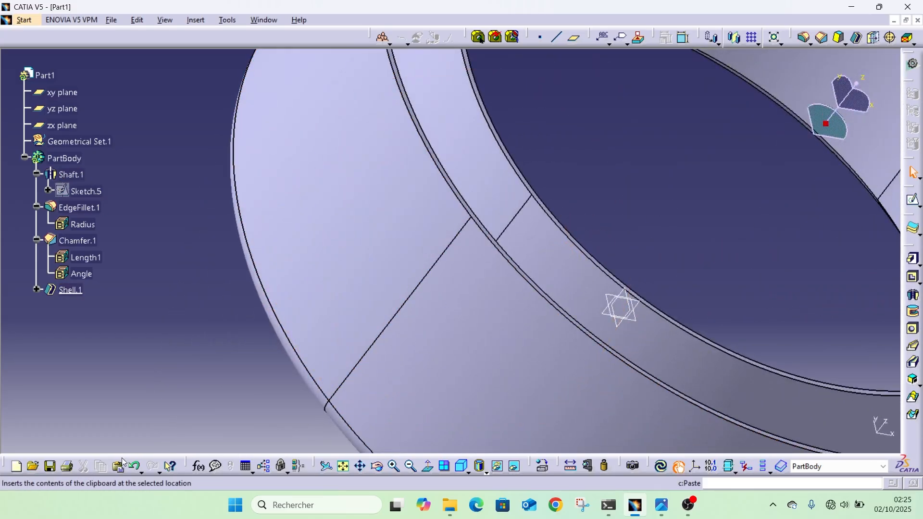
# Delete the Shell feature from the part body.
pyautogui.click(188, 329)
pyautogui.moveTo(189, 330); pyautogui.dragTo(178, 384, button='middle')
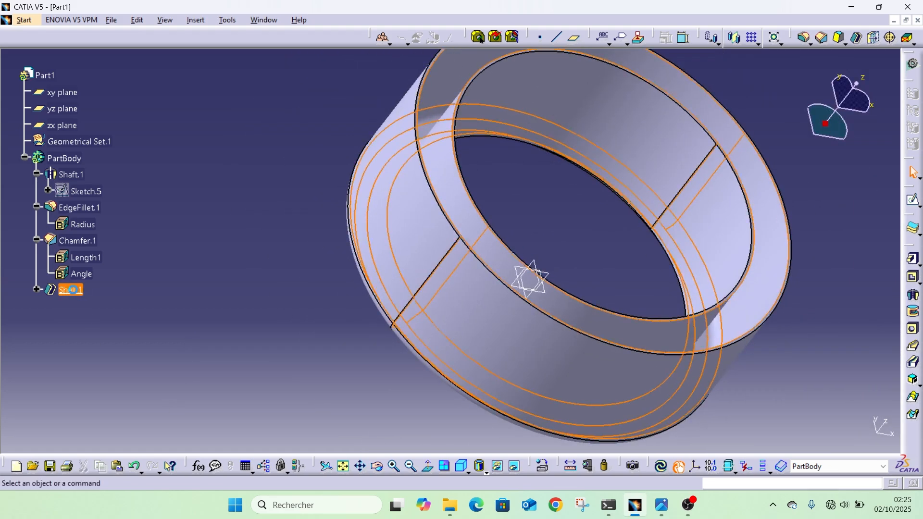
pyautogui.press('Delete')
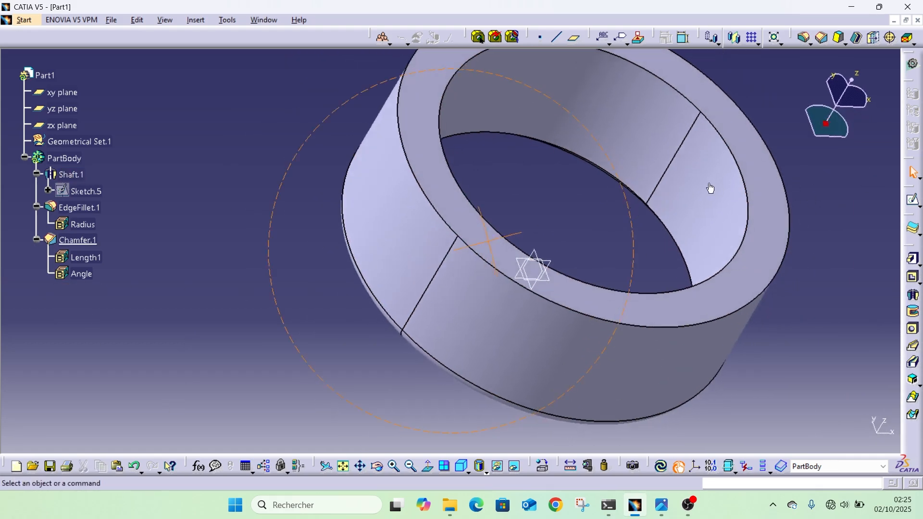